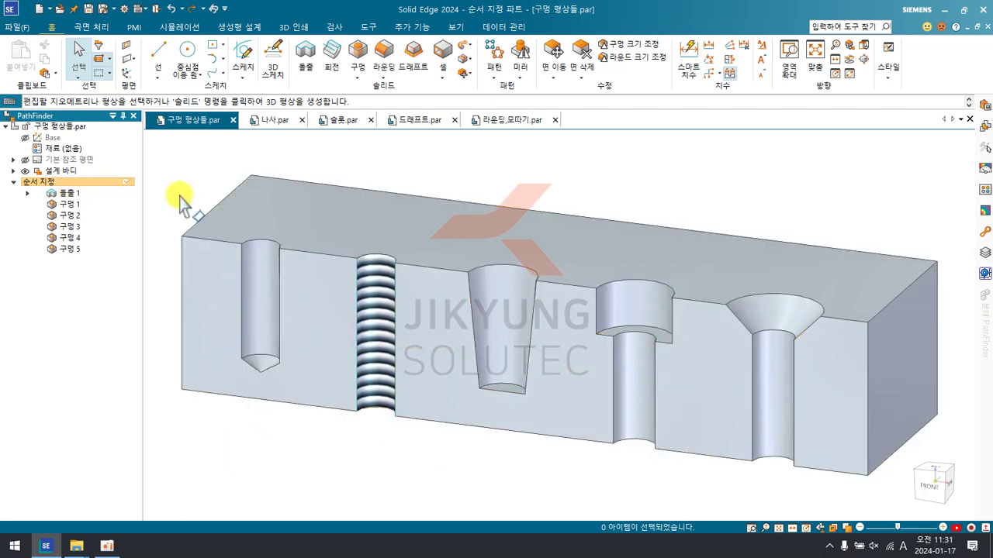
Step: Try placing a single hole on the block's top face, behind the conical-bottomed hole at the section edge
middle_drag(186, 204, 210, 255)
middle_drag(380, 289, 343, 215)
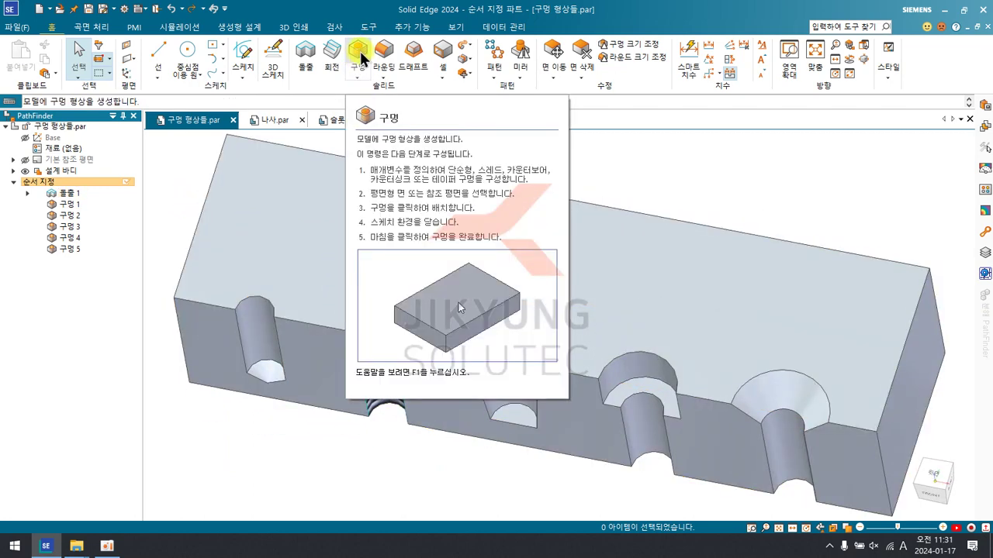
click(359, 54)
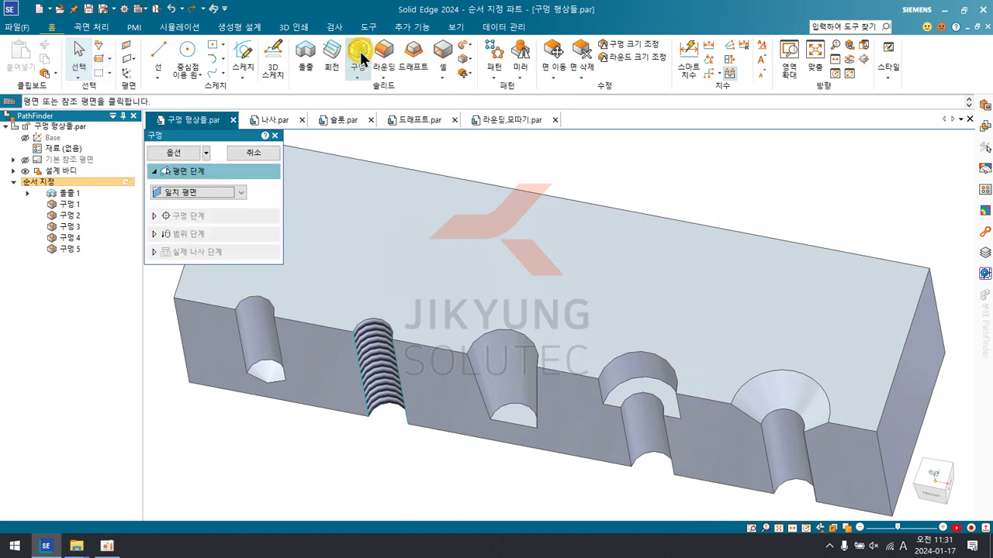
click(347, 208)
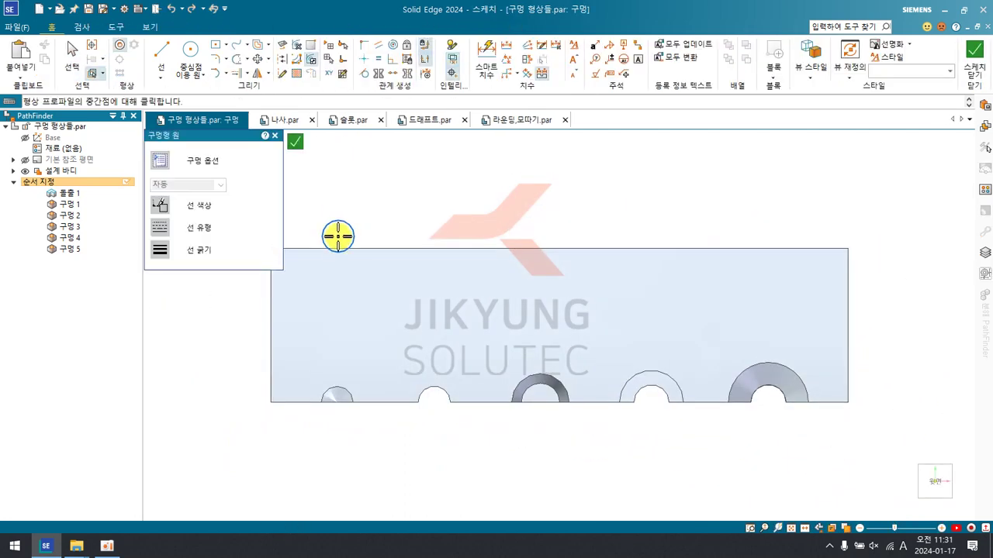
click(338, 213)
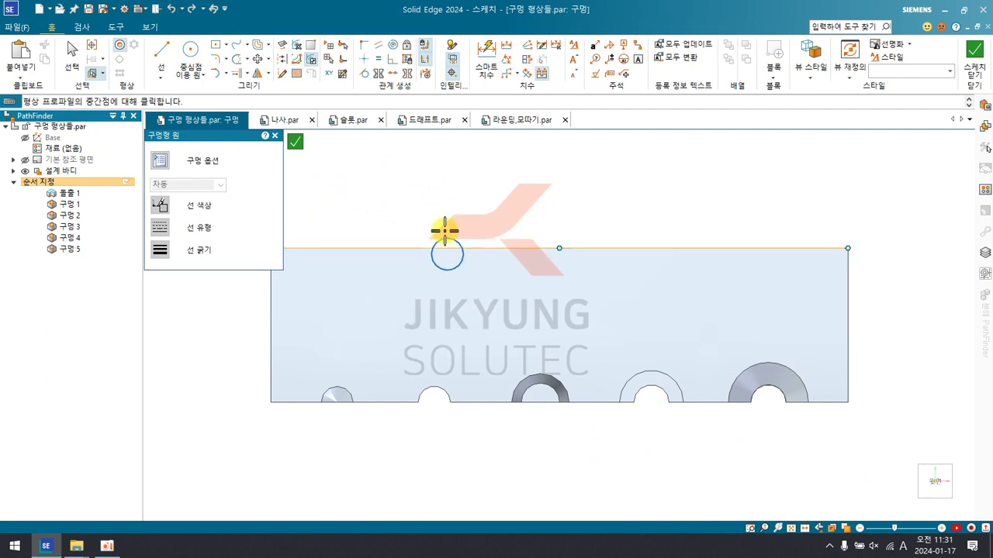
click(332, 309)
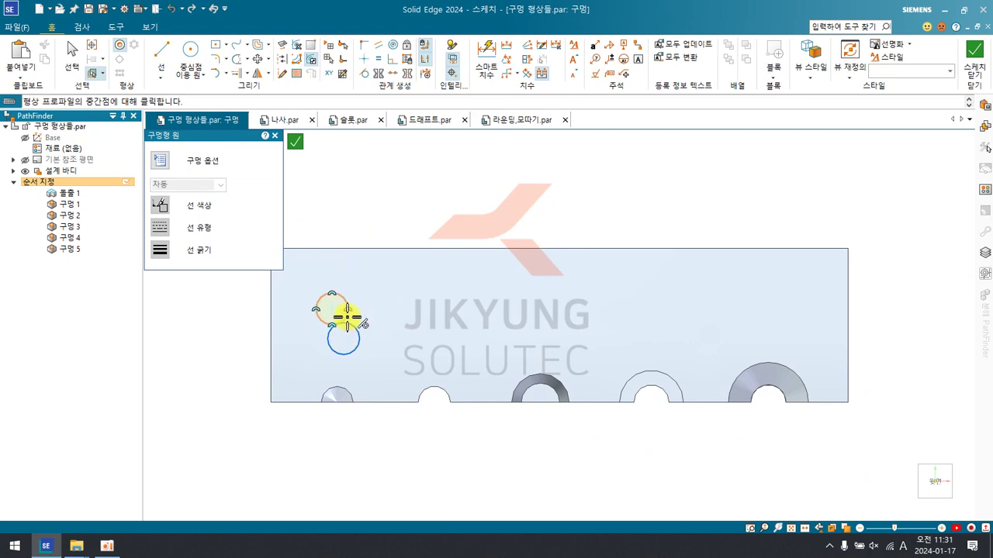
click(973, 51)
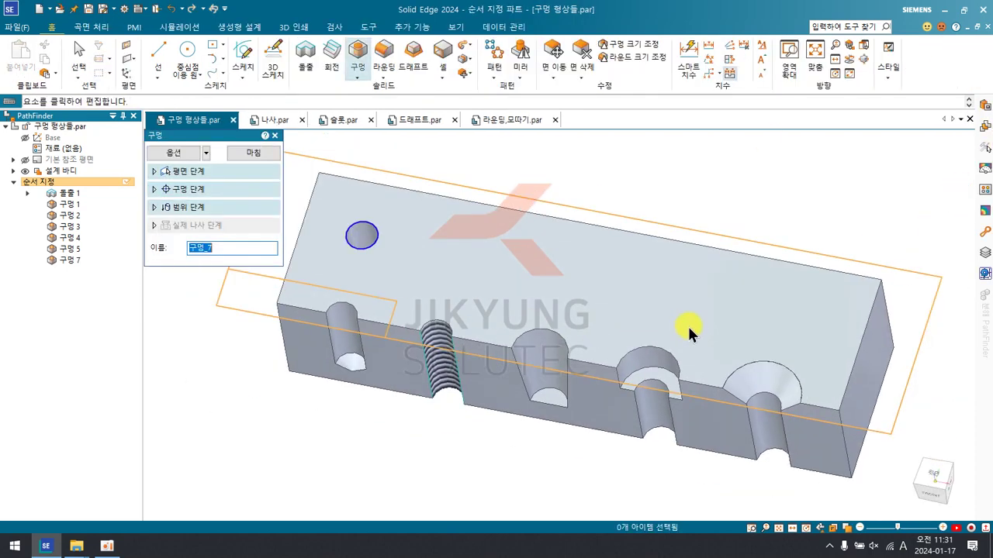
middle_drag(332, 231, 369, 236)
key(Escape)
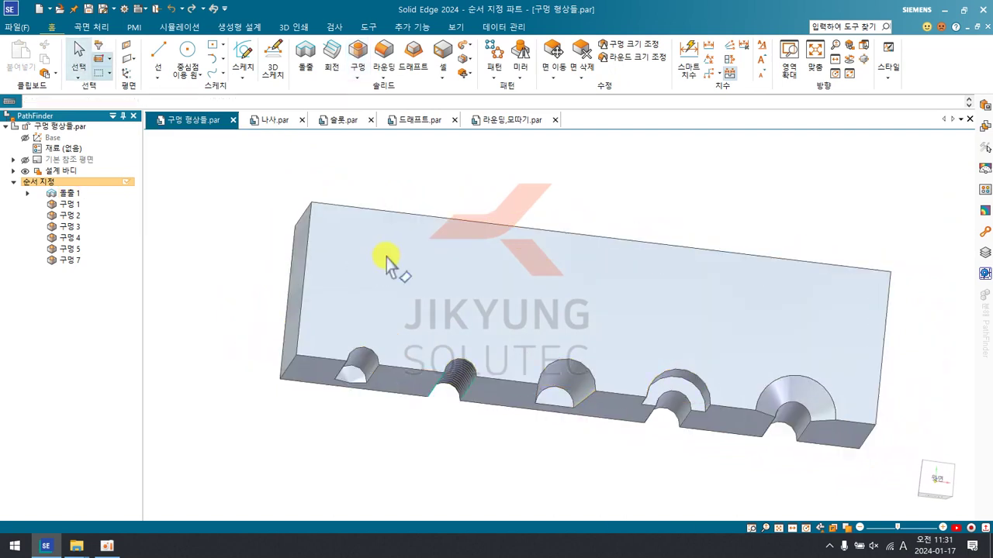
Step: Start a new hole feature and configure its options for a finite extent with a 10 mm depth
click(358, 47)
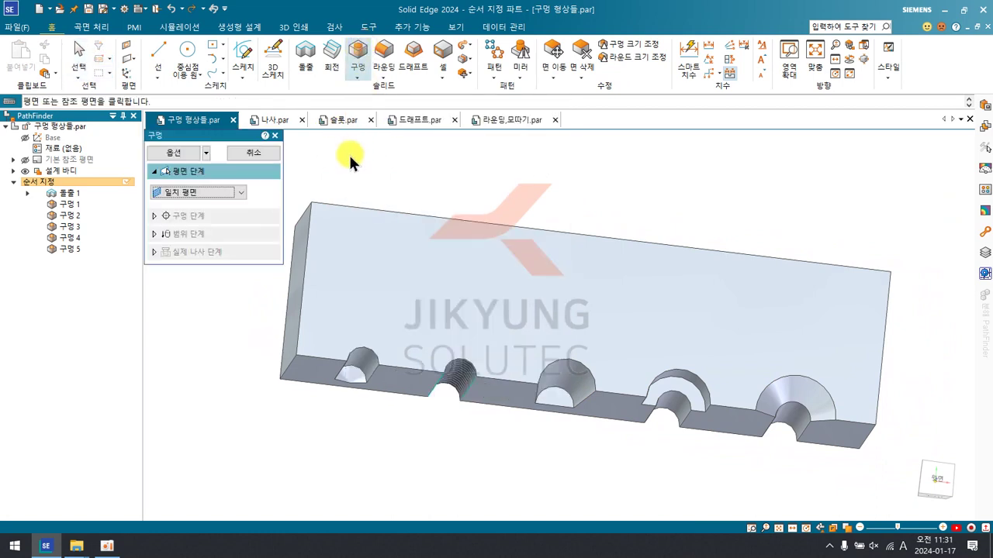
click(179, 154)
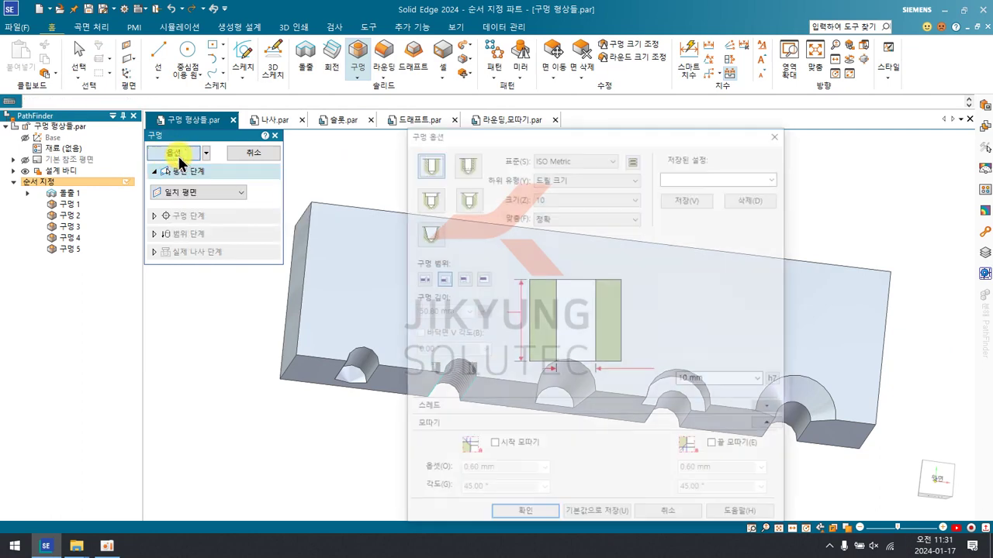
drag(510, 138, 419, 62)
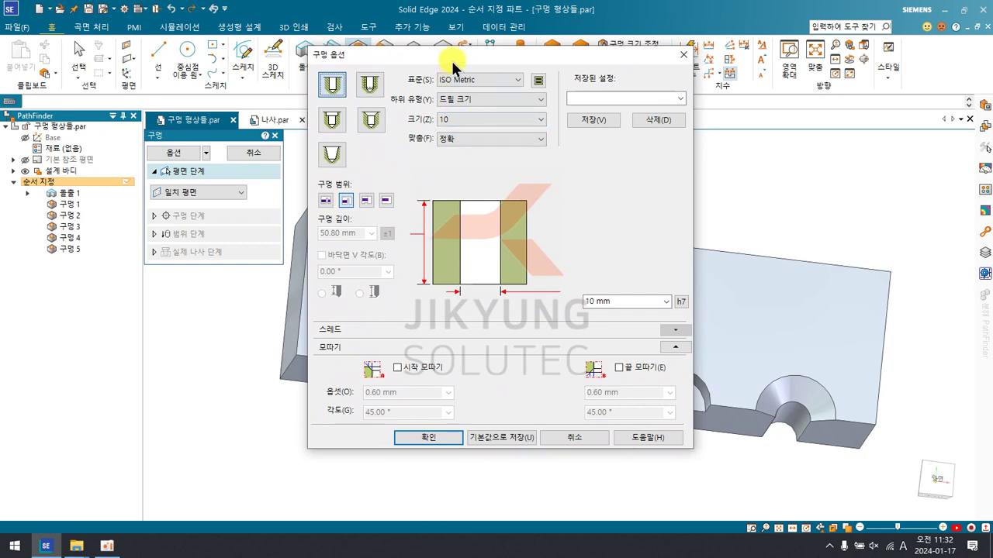
drag(451, 58, 627, 75)
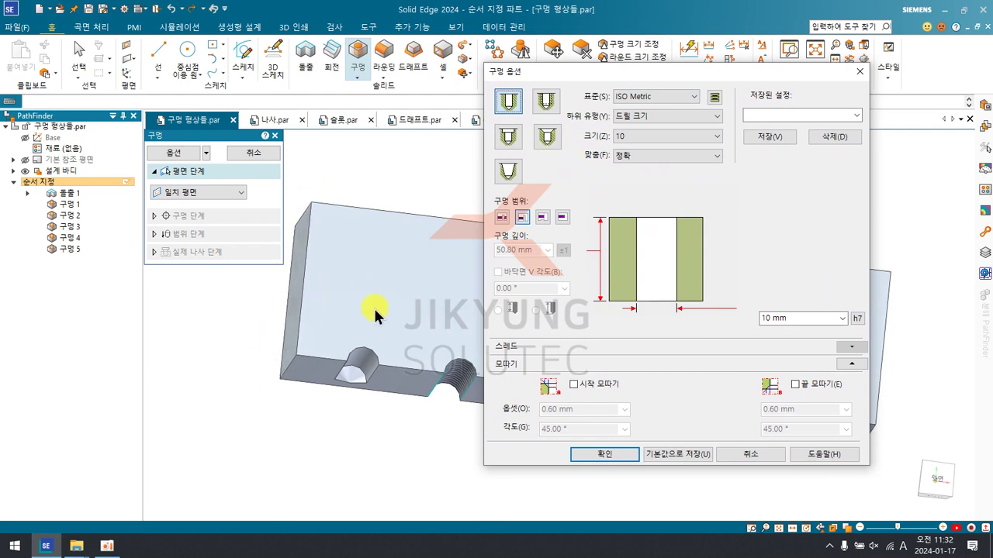
click(561, 218)
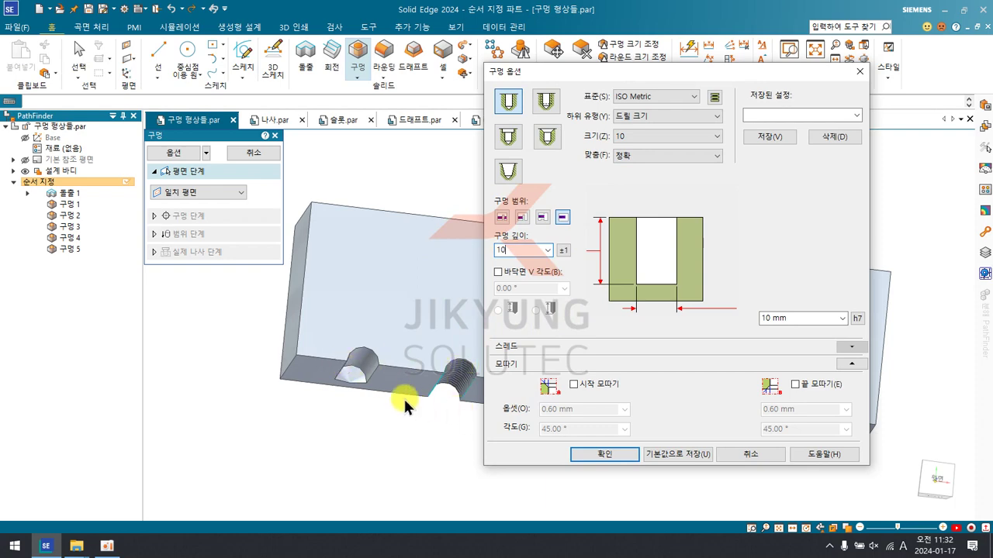
click(618, 455)
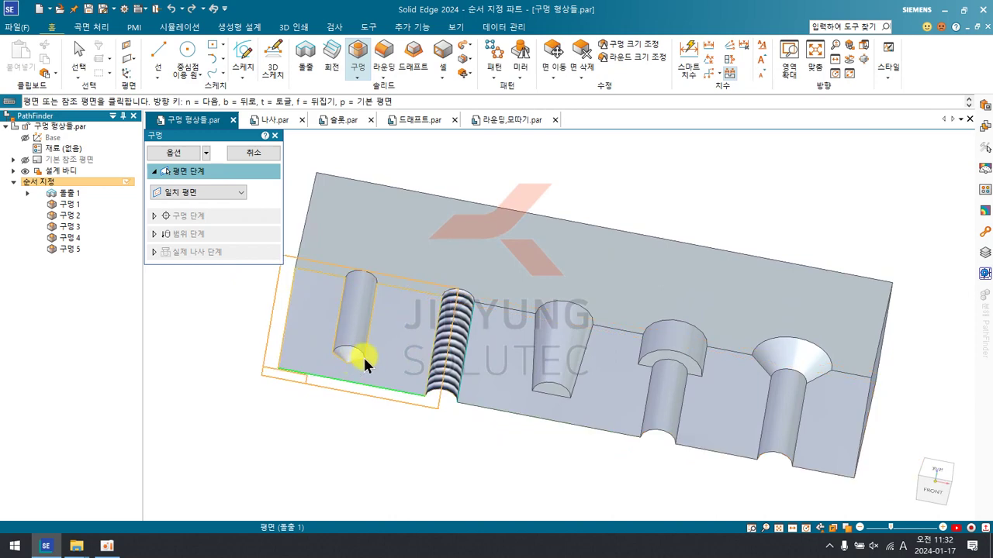
Step: Enable the V bottom angle of 118° in the hole options and accept the settings
click(329, 348)
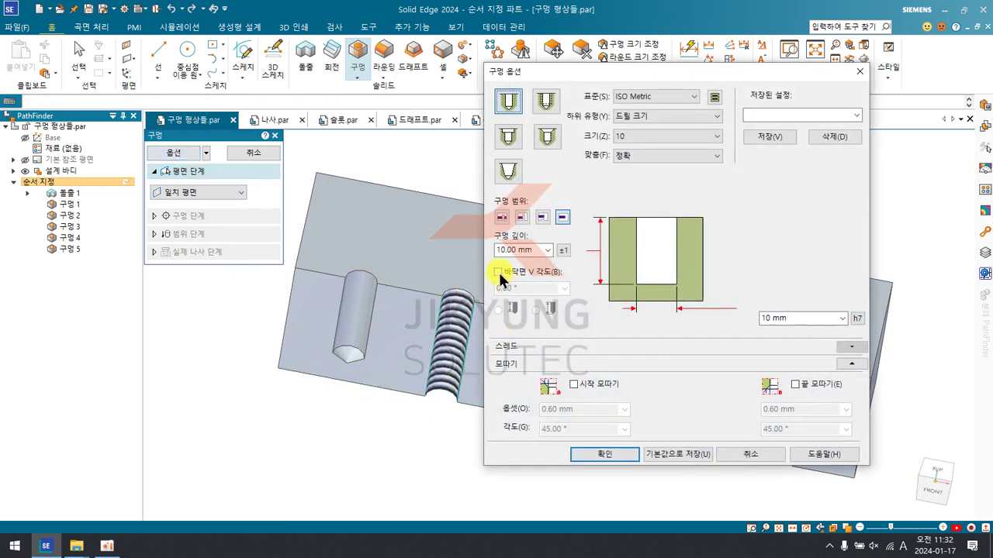
click(504, 271)
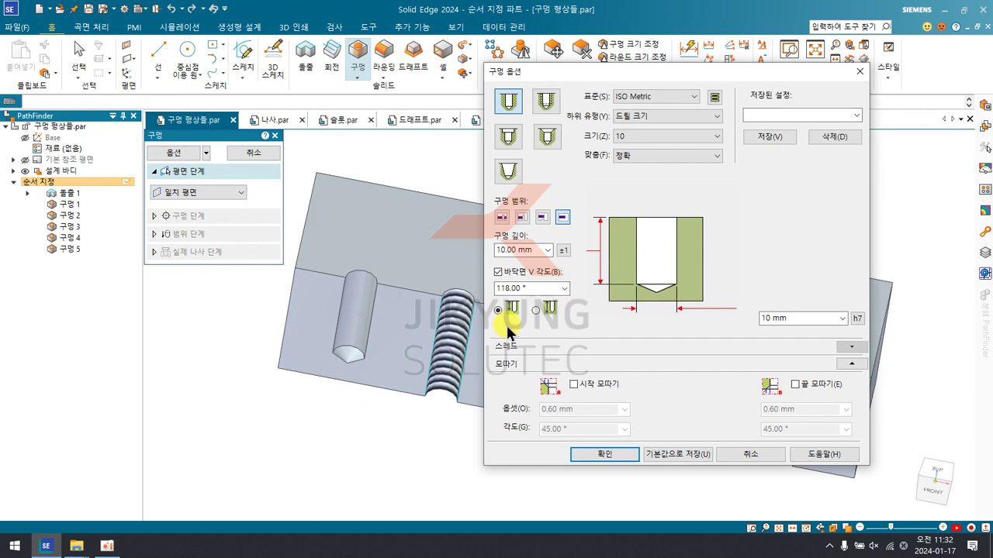
click(591, 452)
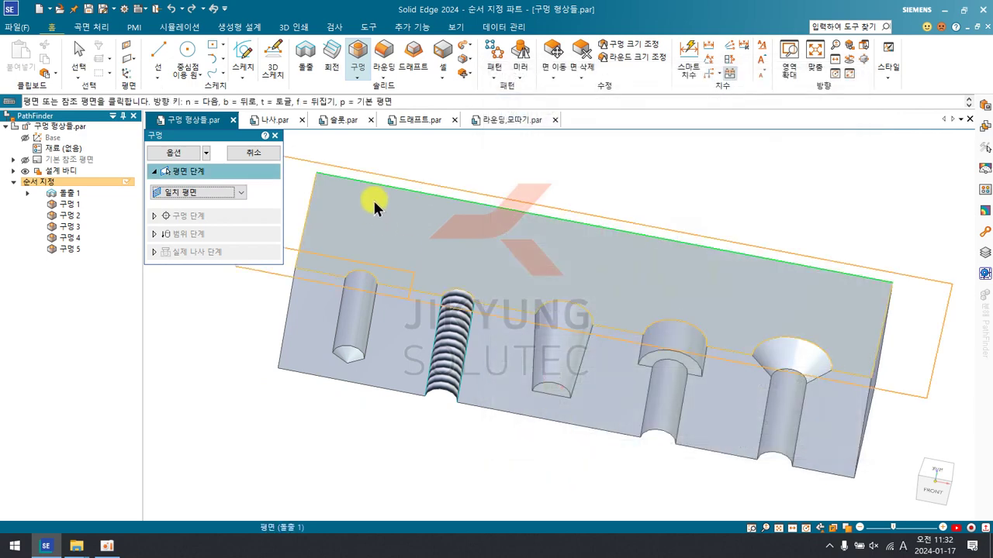
Step: Place one hole circle on the block's top face, behind the conical-bottomed hole at the section edge
click(375, 264)
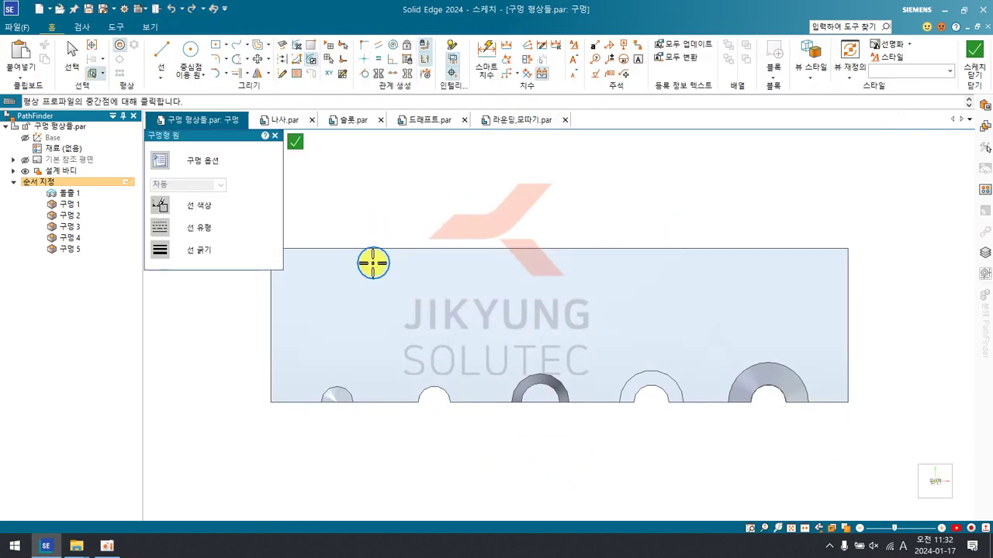
click(336, 309)
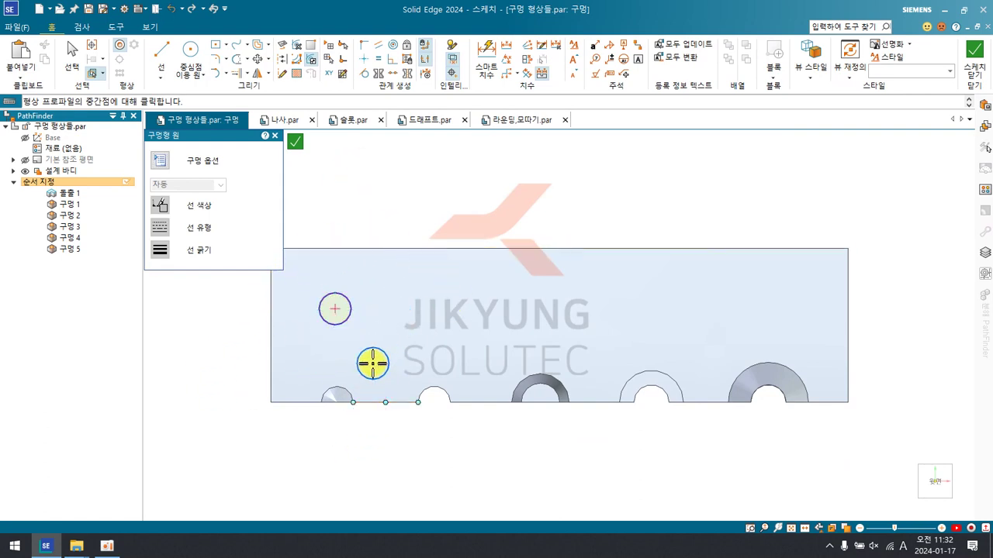
key(Escape)
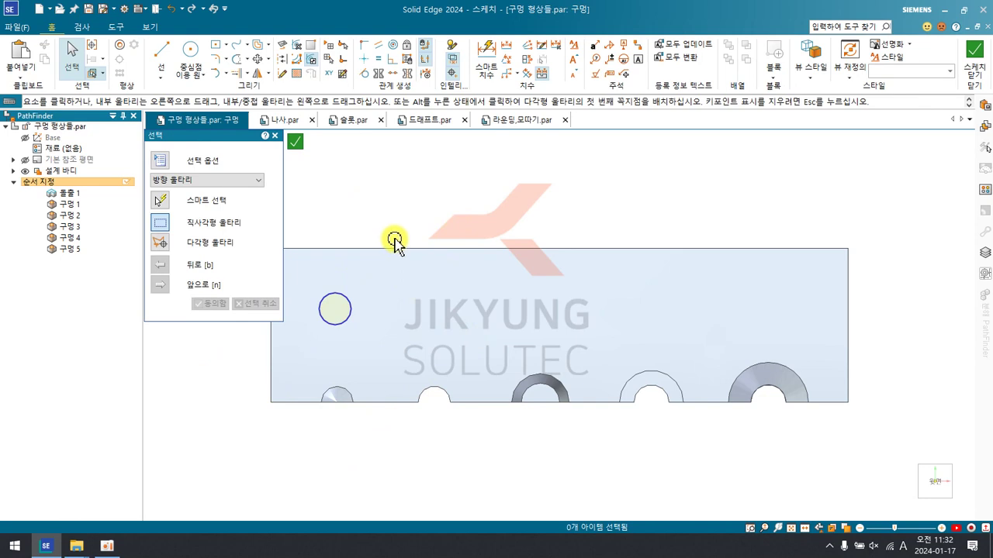
Step: Draw a slightly larger circle by centre point beside the placed hole circle in the hole profile
click(186, 49)
click(397, 314)
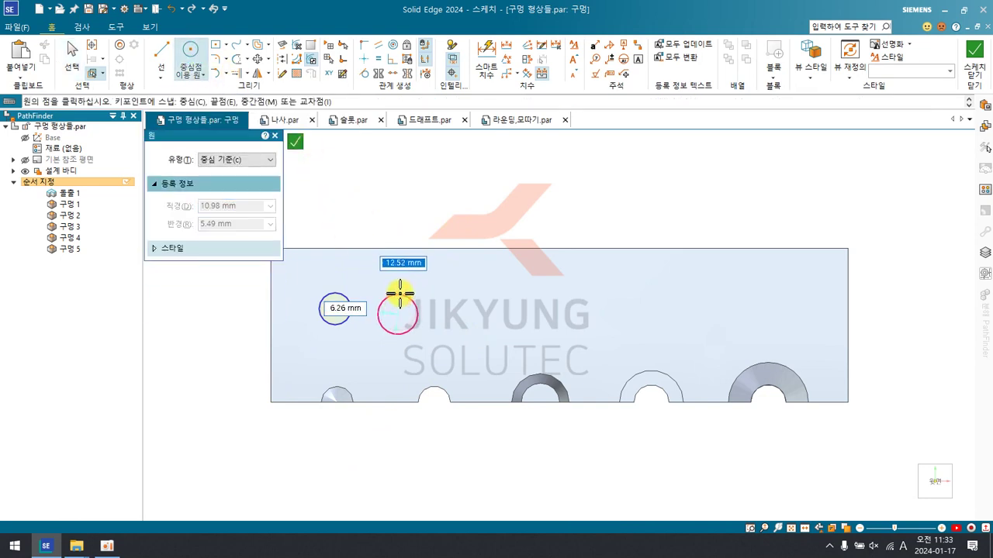
click(399, 292)
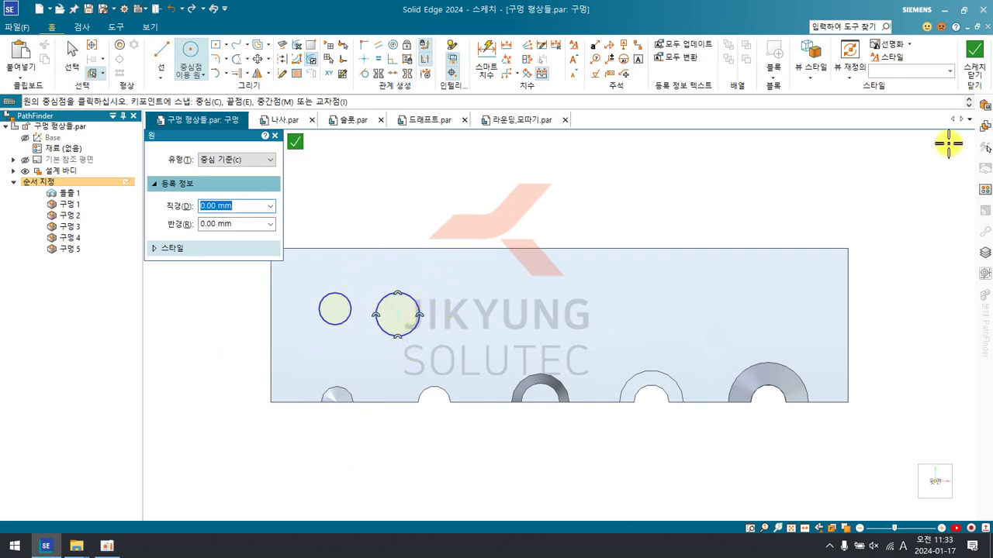
Step: Close the hole profile and direct the hole's depth down into the block
click(972, 62)
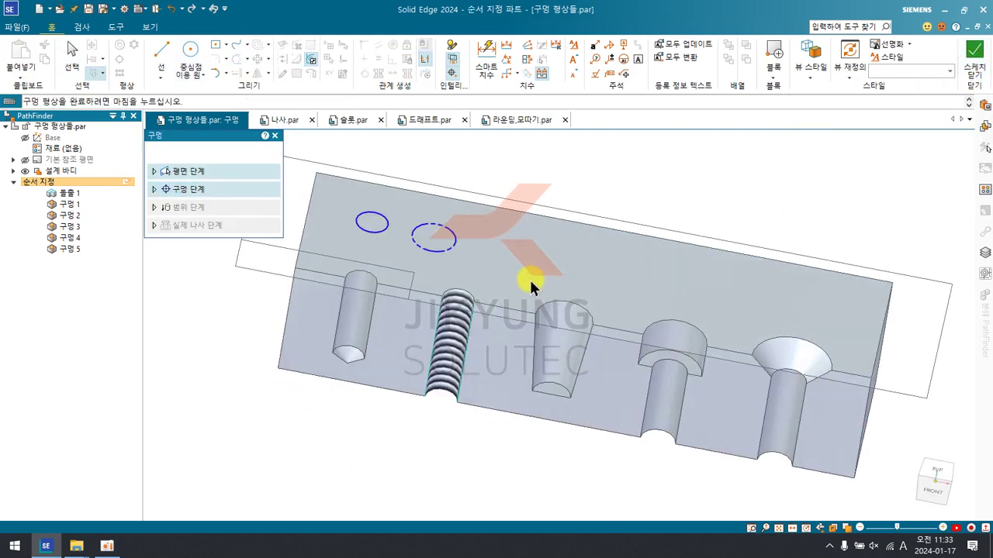
click(366, 232)
mouse_move(344, 259)
middle_down()
mouse_move(333, 299)
mouse_move(341, 272)
mouse_move(362, 337)
mouse_move(367, 261)
middle_up()
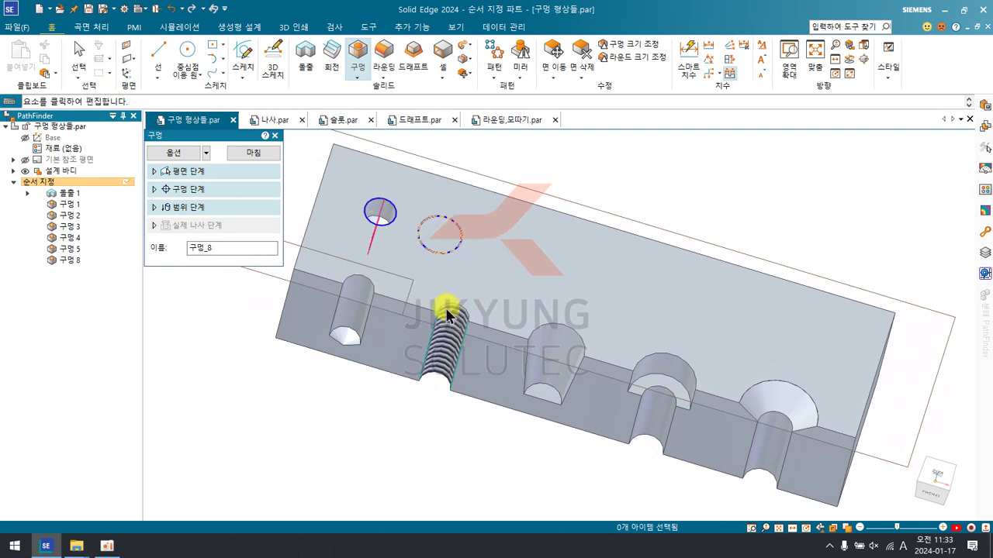
Step: Edit the hole profile to add a second hole circle at the centre of the drawn reference circle, and close the sketch
click(197, 200)
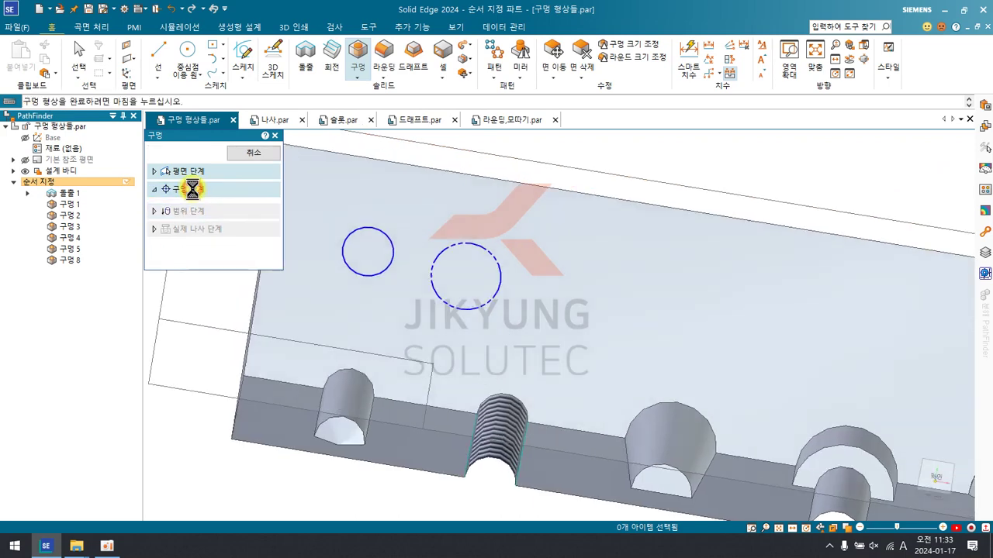
scroll(495, 275, down, 3)
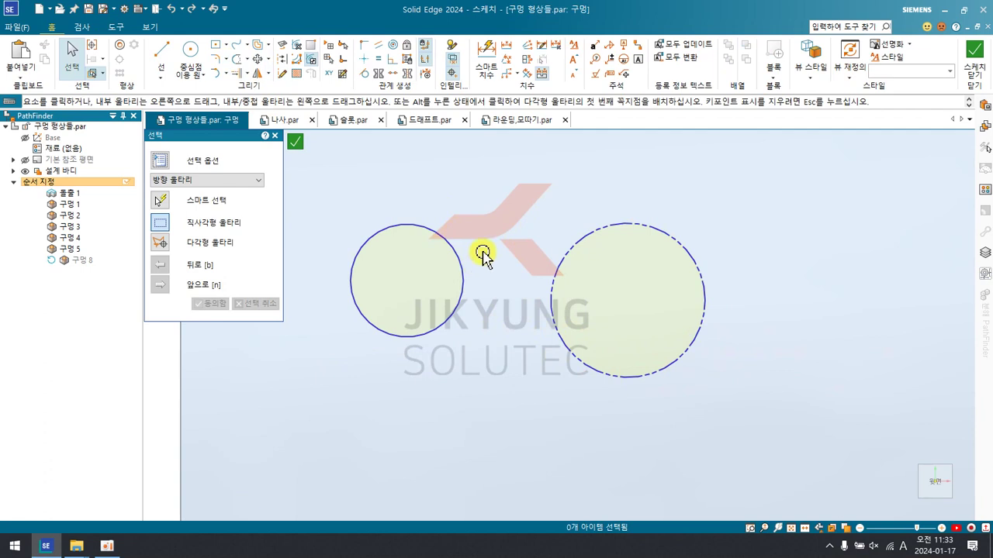
scroll(482, 254, down, 3)
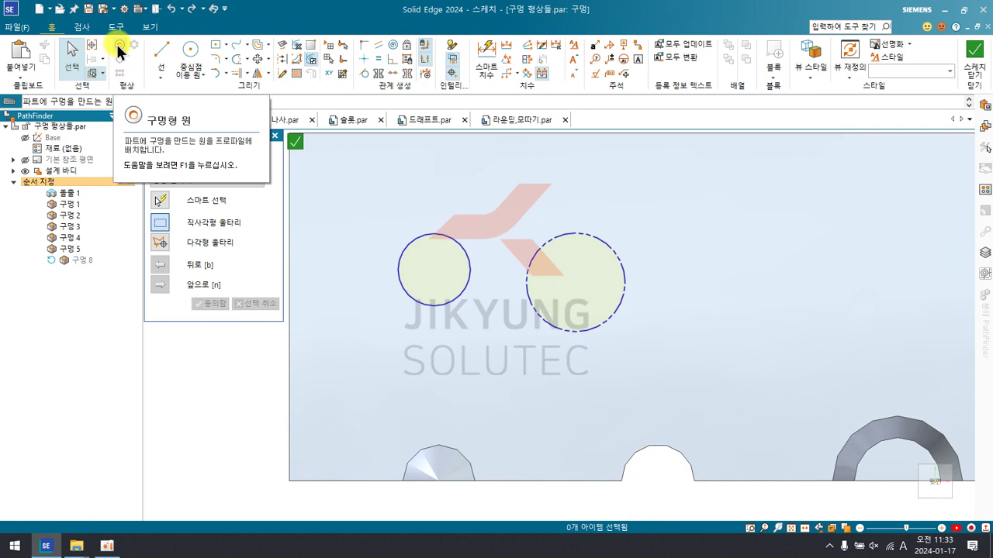
click(118, 51)
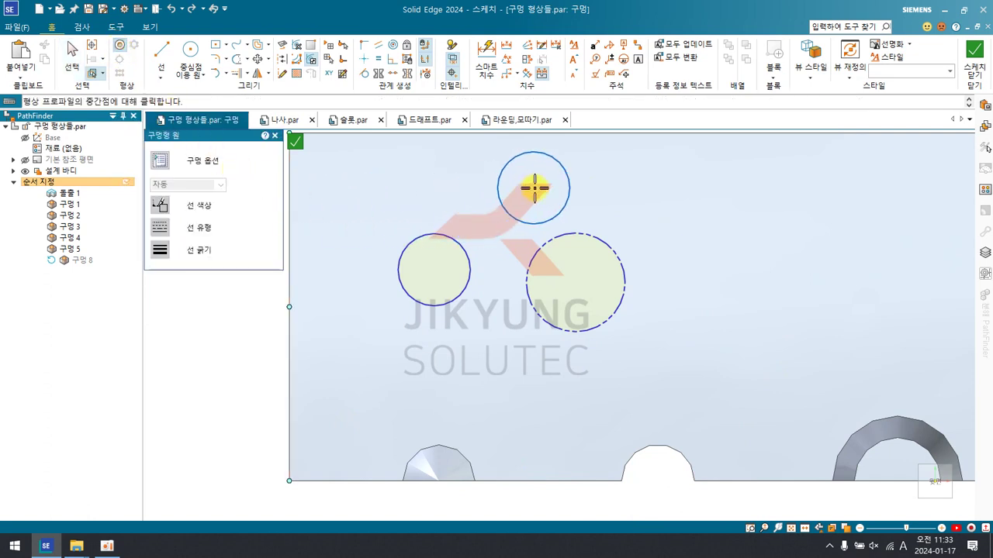
click(575, 284)
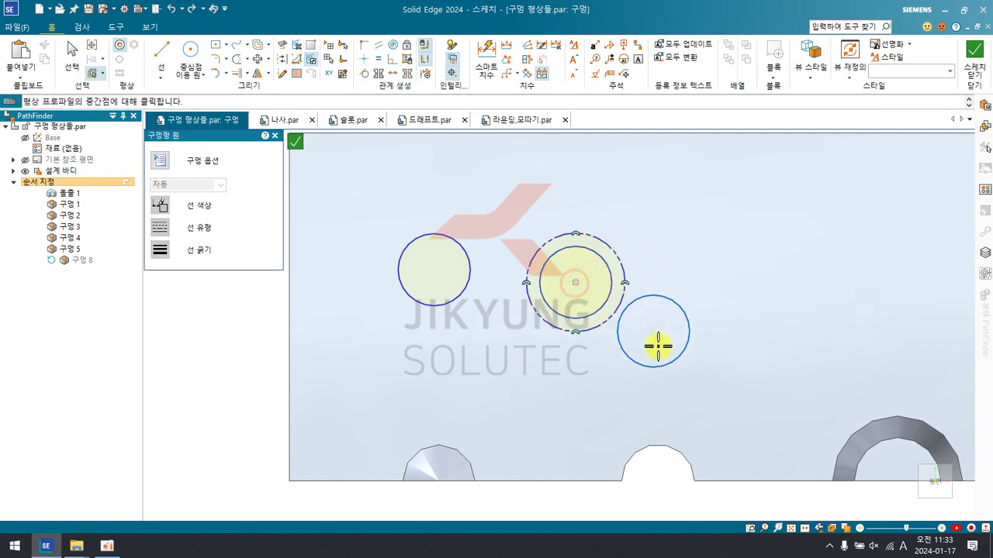
click(973, 52)
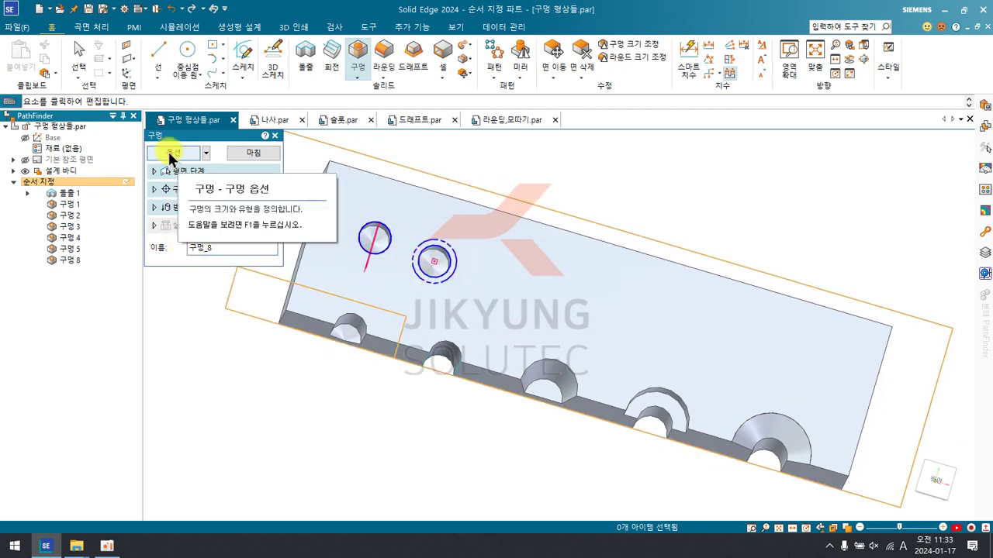
Step: Open the hole options and compare the threaded and simple hole types, including the list of available drill sizes
click(190, 198)
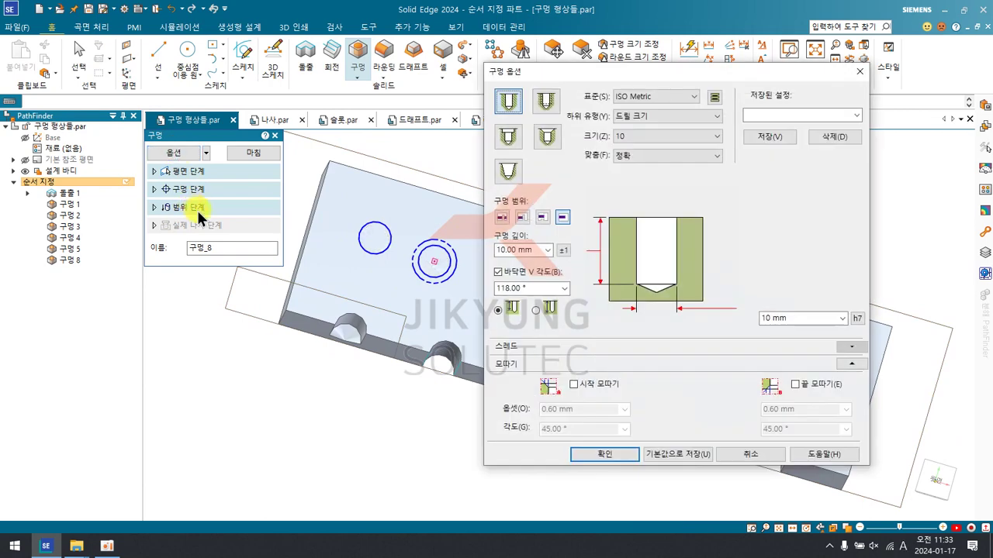
click(544, 108)
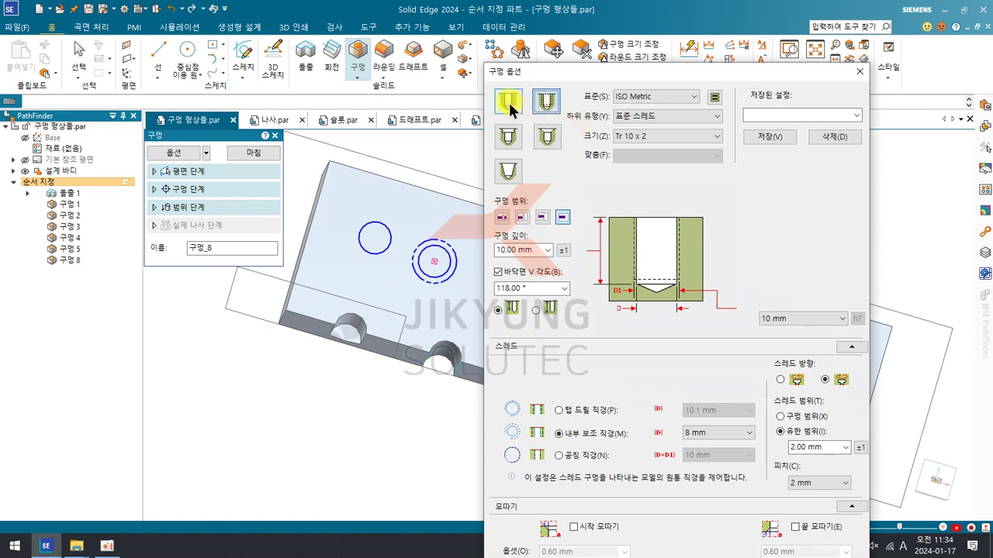
click(508, 100)
click(652, 136)
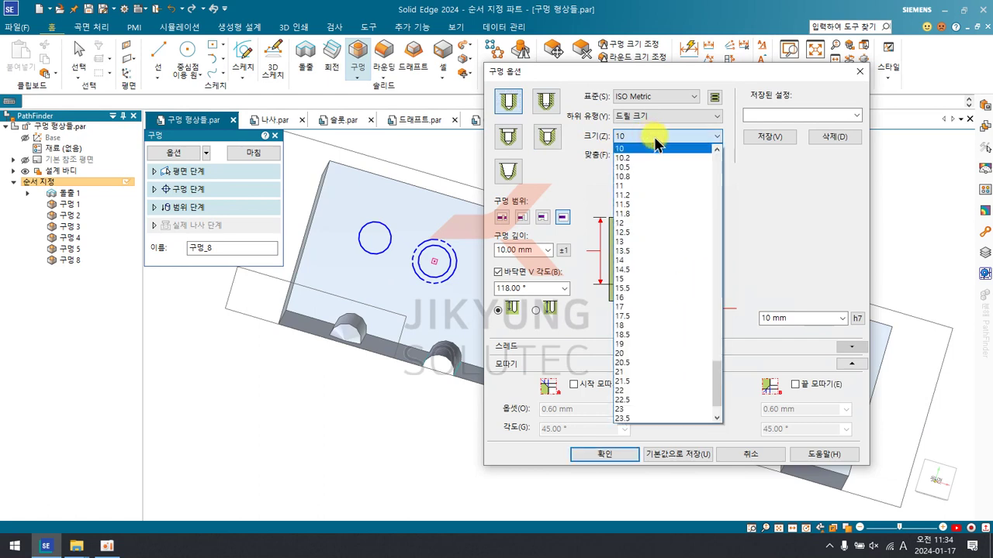
click(763, 235)
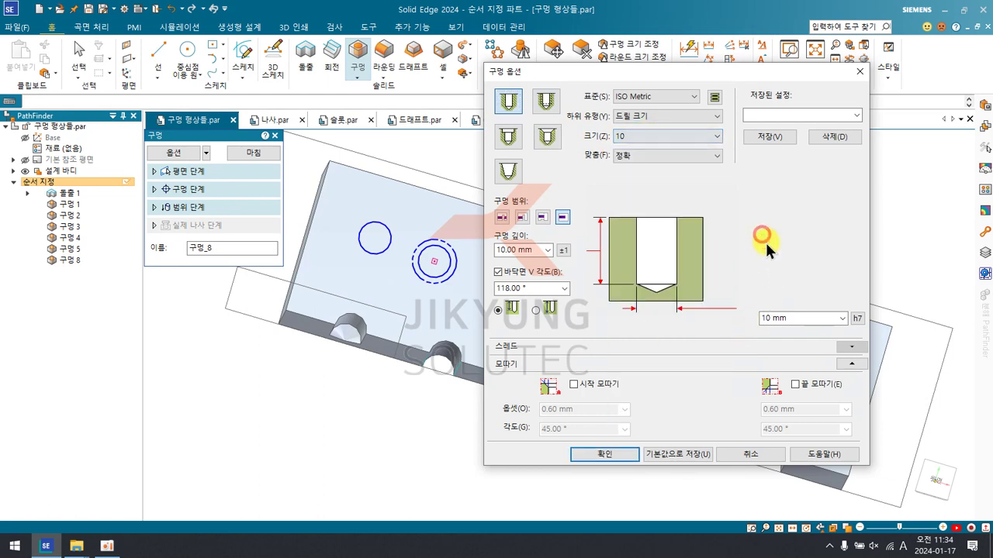
Step: Set the hole diameter to 11 mm and change the hole type to threaded
click(807, 317)
text(11)
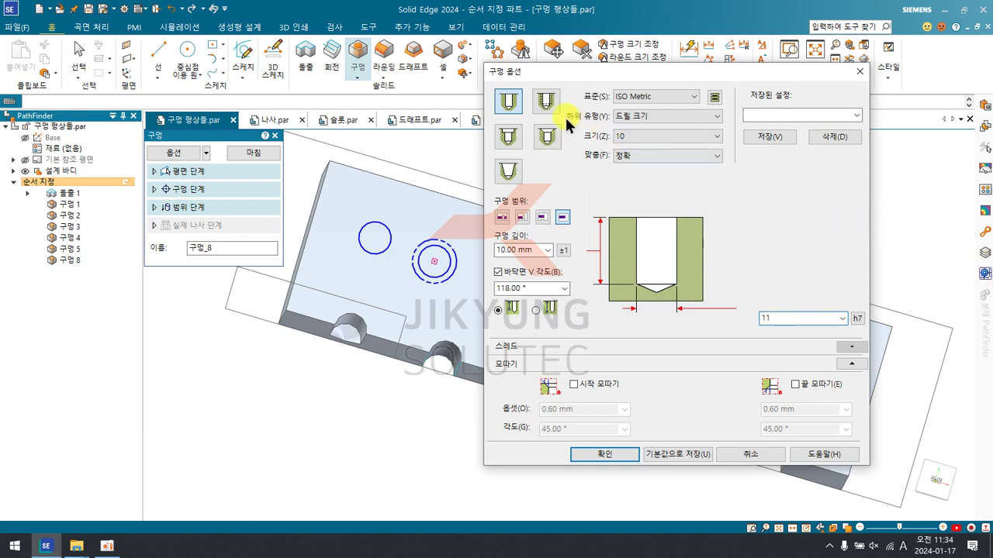
click(546, 100)
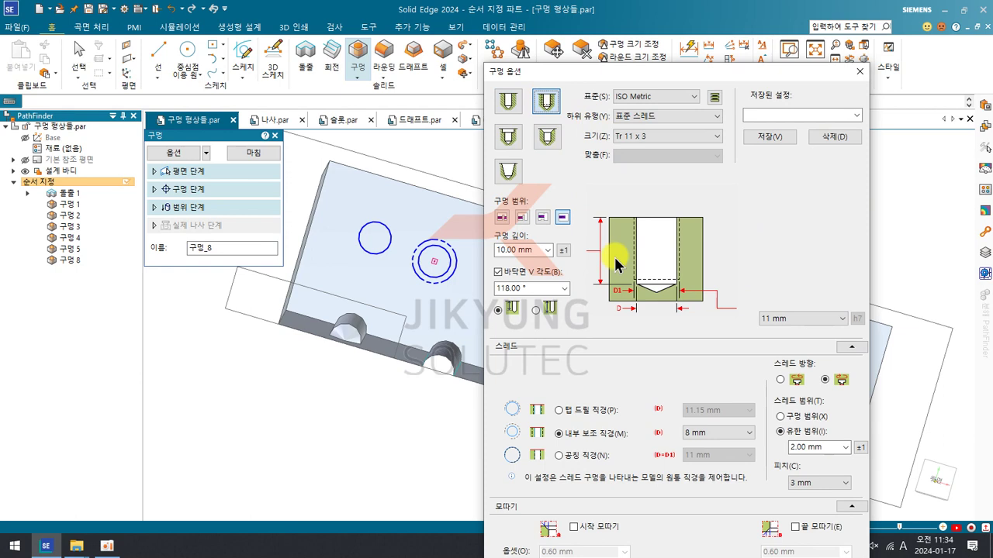
Step: Set the threaded hole's size to M10 and apply the hole options
click(676, 135)
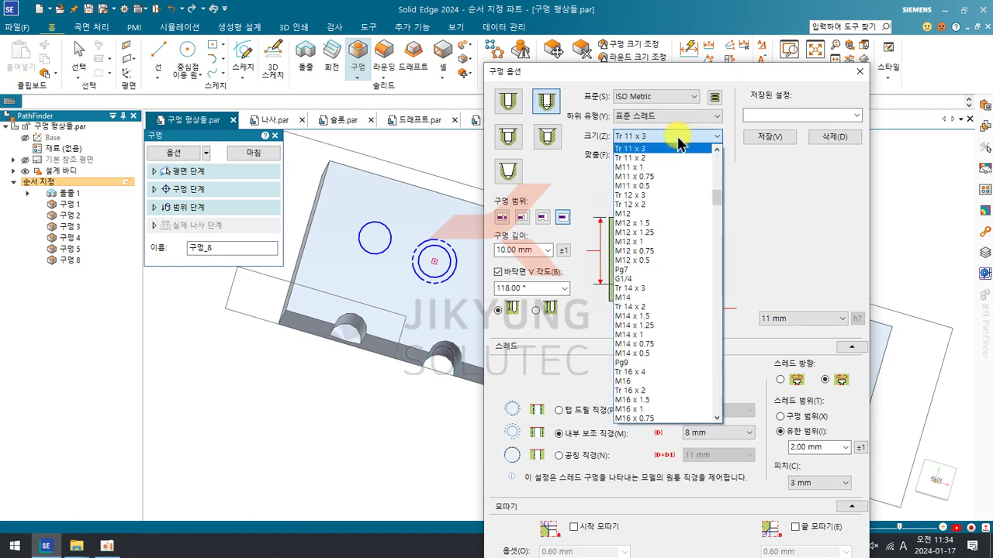
scroll(664, 260, up, 3)
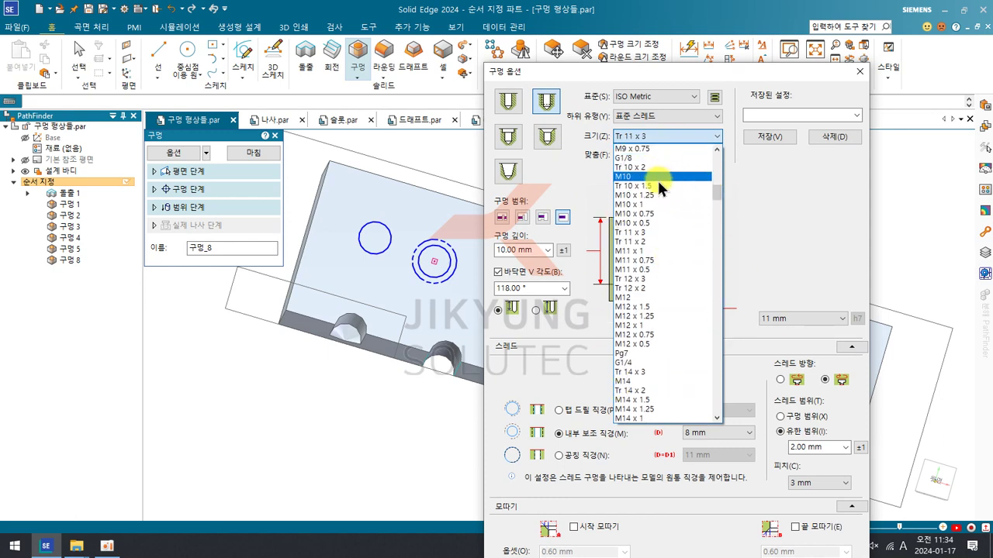
click(638, 177)
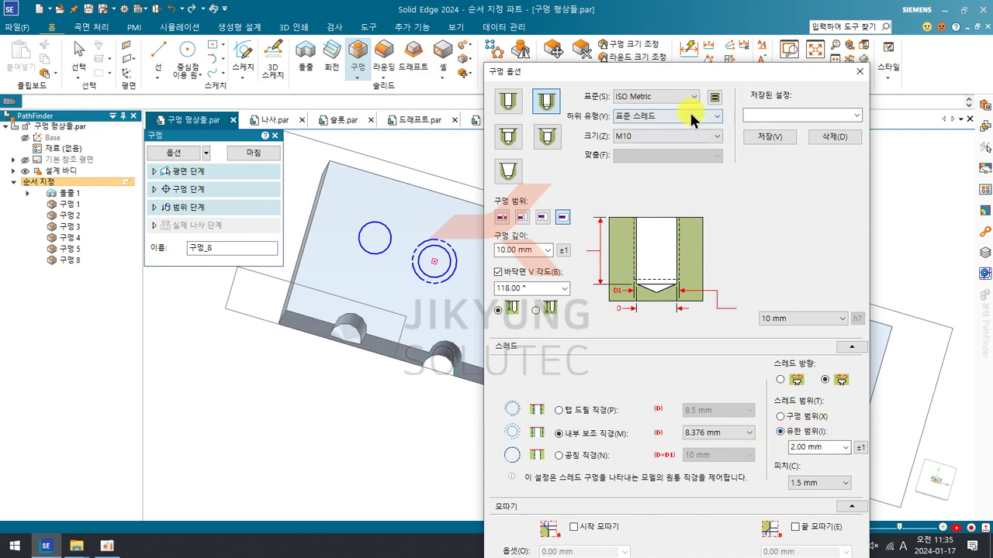
drag(680, 74, 615, 14)
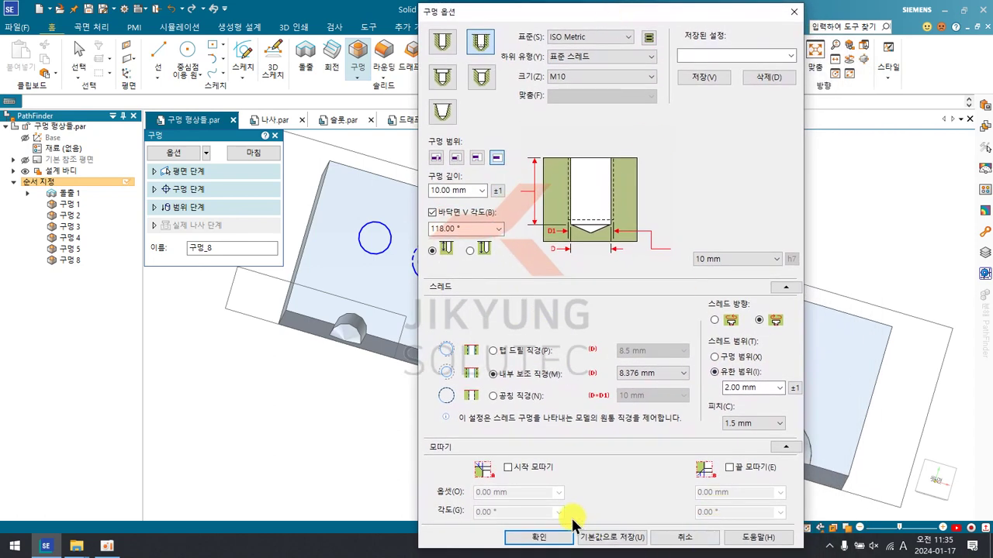
click(538, 543)
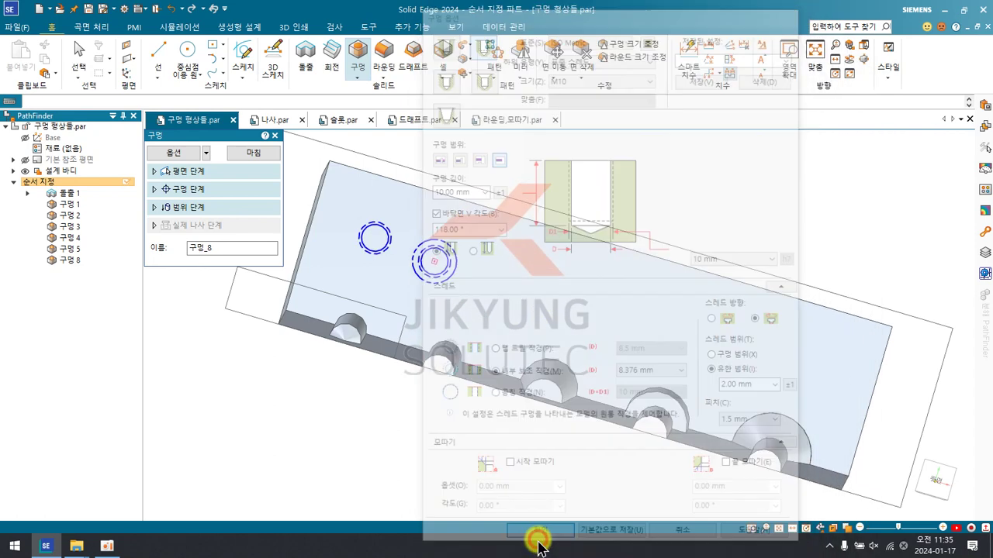
Step: Set the thread extent of the two holes to the full hole extent and inspect their inner walls
scroll(416, 231, up, 8)
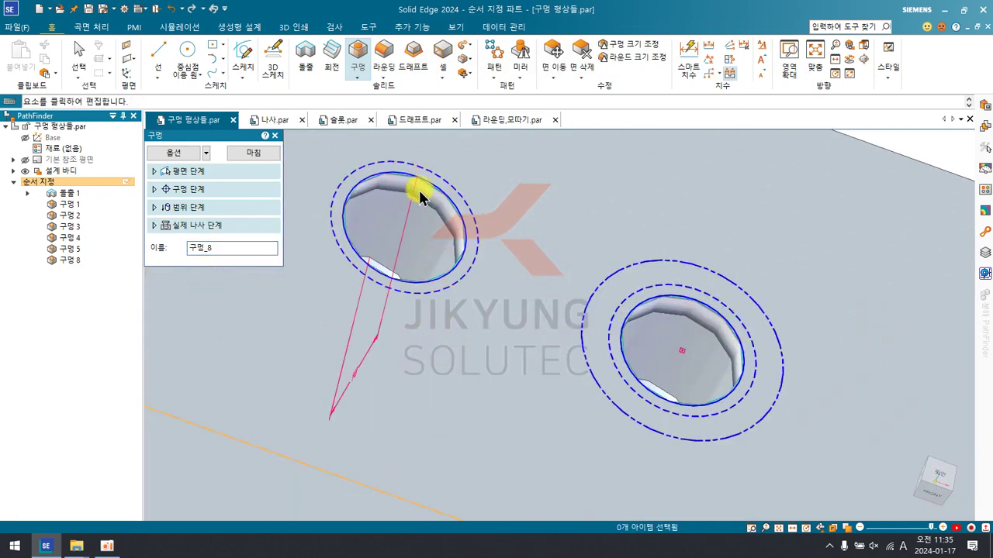
click(182, 152)
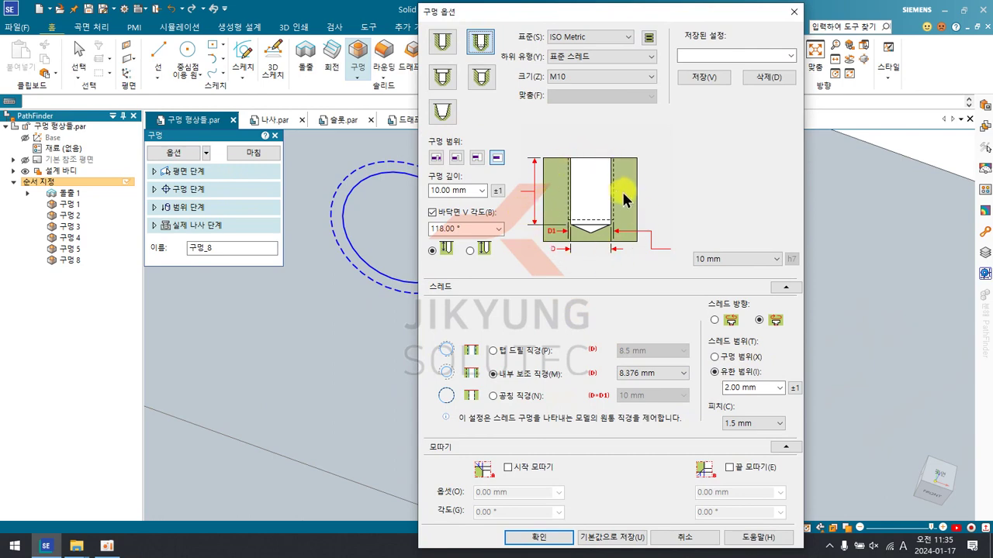
click(714, 357)
click(518, 536)
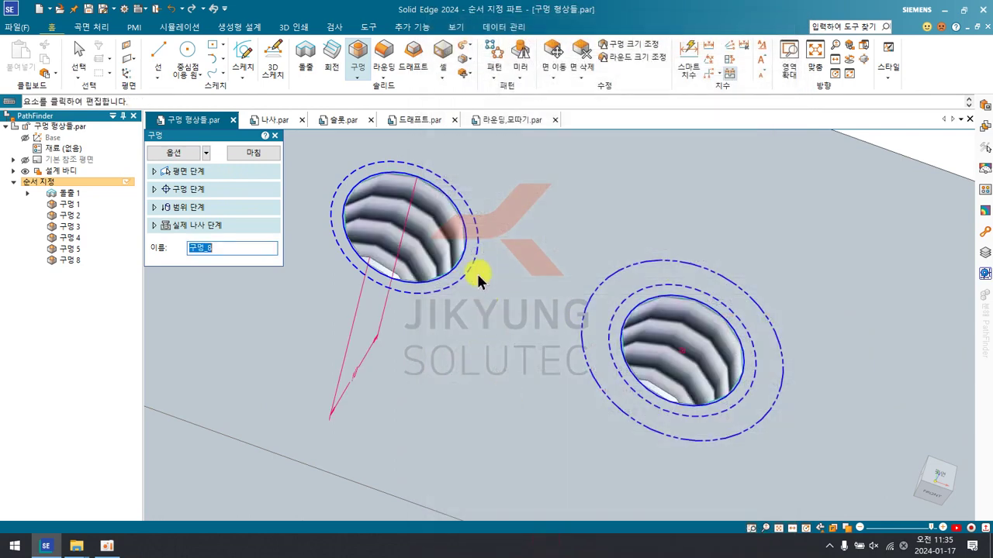
middle_drag(427, 217, 421, 200)
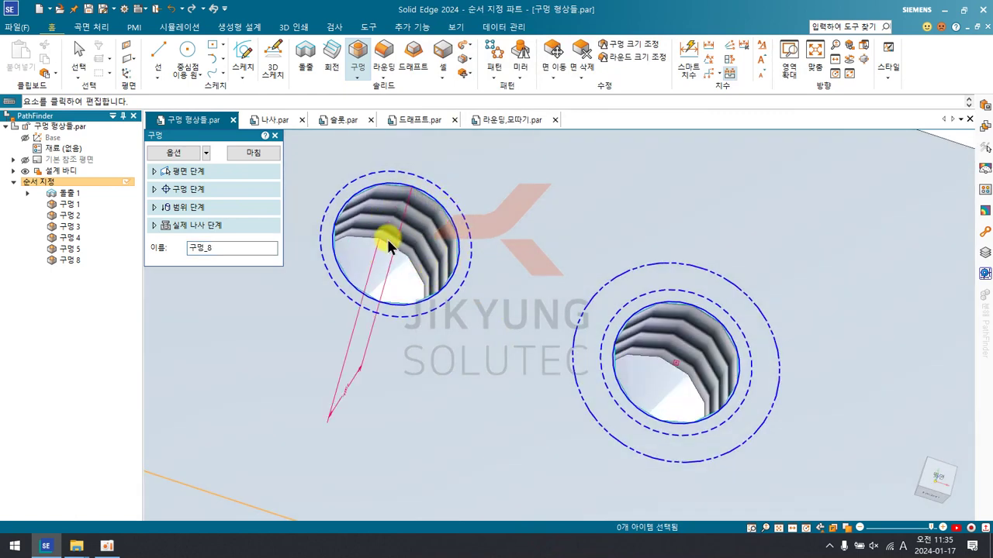
middle_drag(395, 266, 432, 266)
click(432, 266)
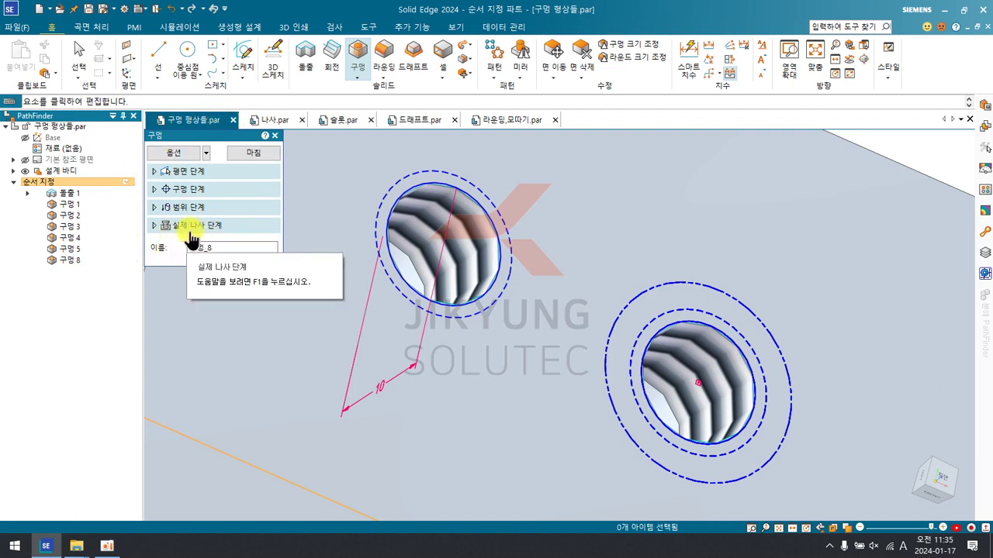
Step: Turn on physical threads for the two M10 holes, accept the performance notice, and finish the hole feature
click(185, 226)
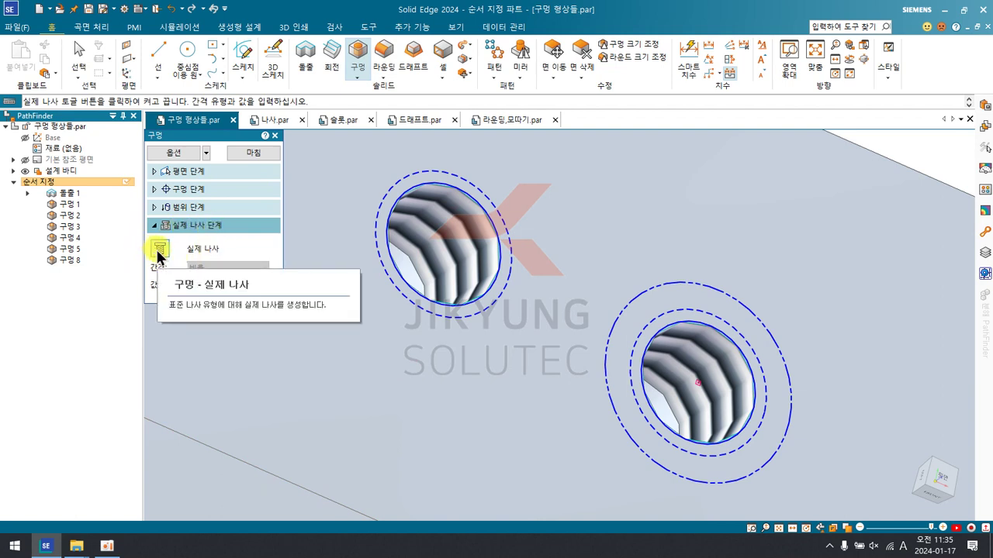
click(161, 253)
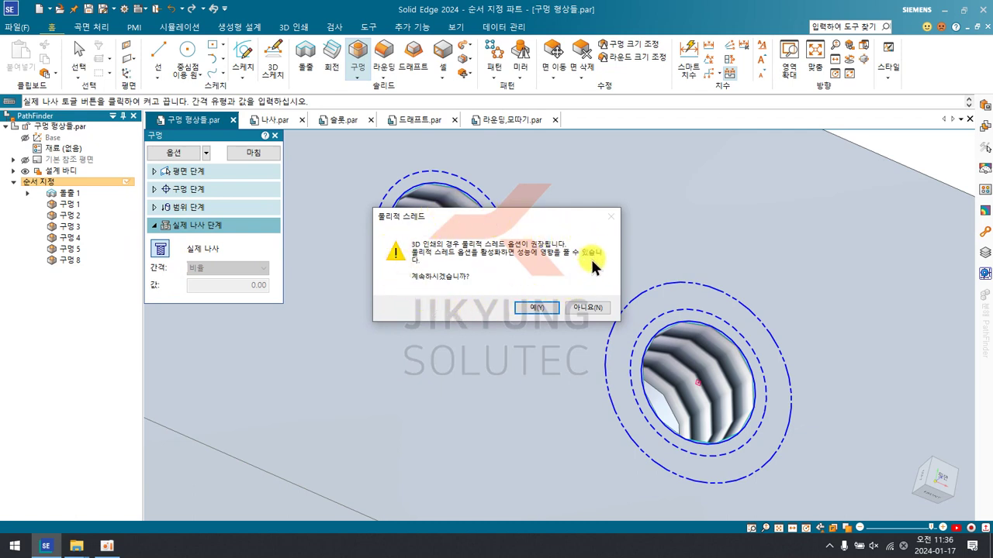
click(536, 310)
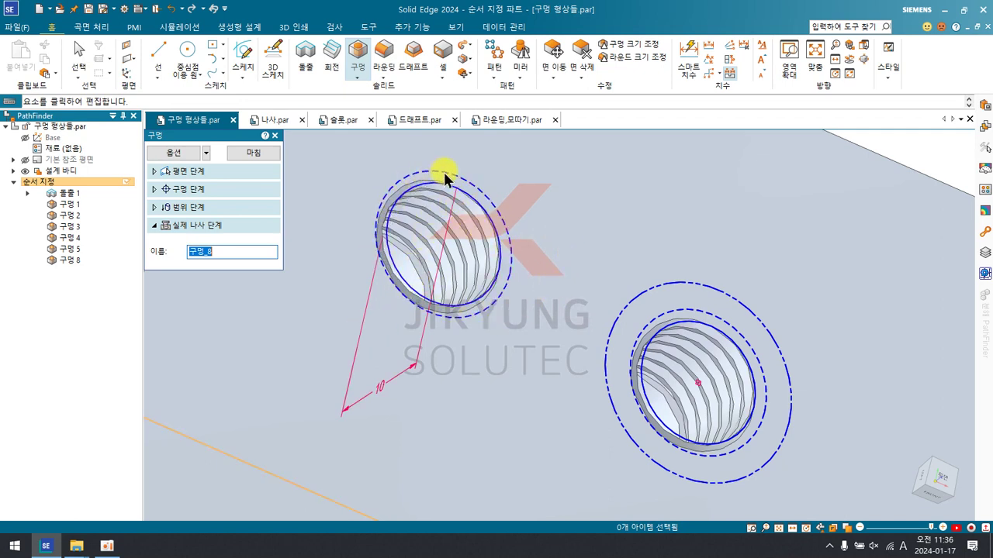
click(252, 153)
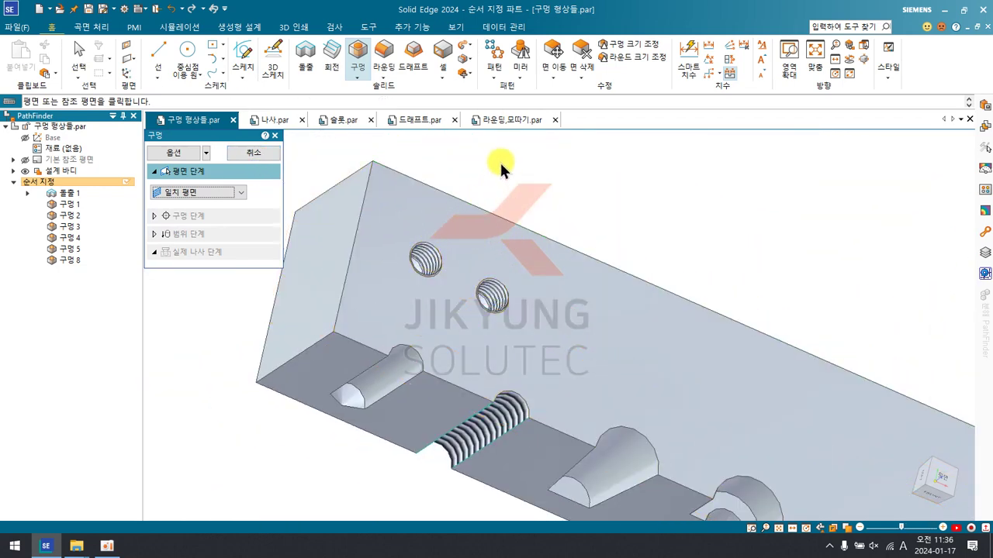
Step: Start a new hole sketch on the block's large face and open the hole options
middle_drag(503, 166, 460, 166)
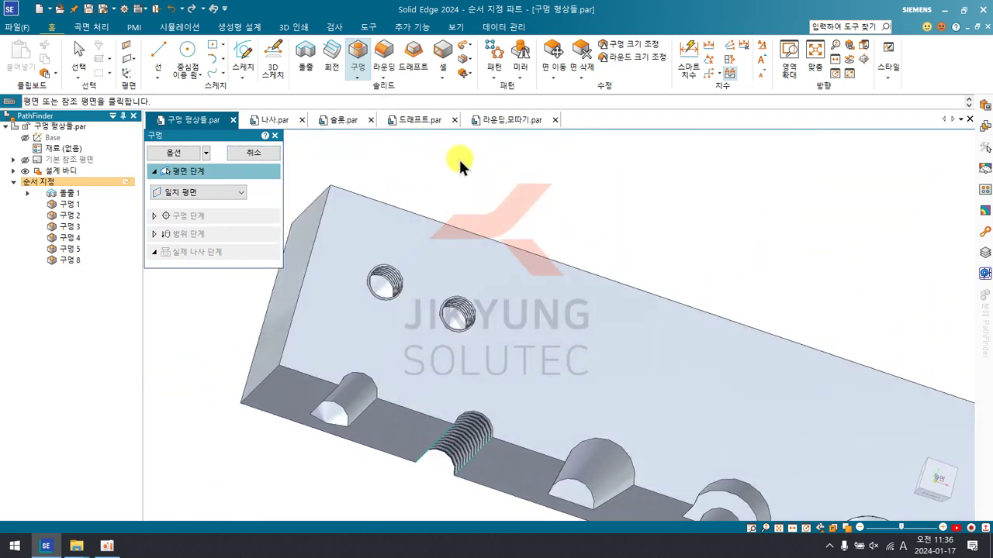
click(553, 354)
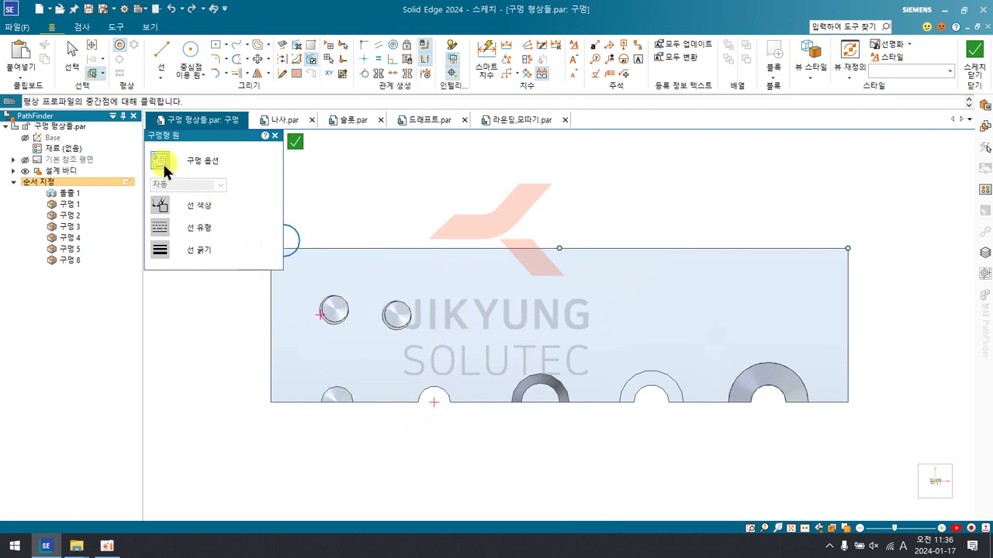
click(118, 44)
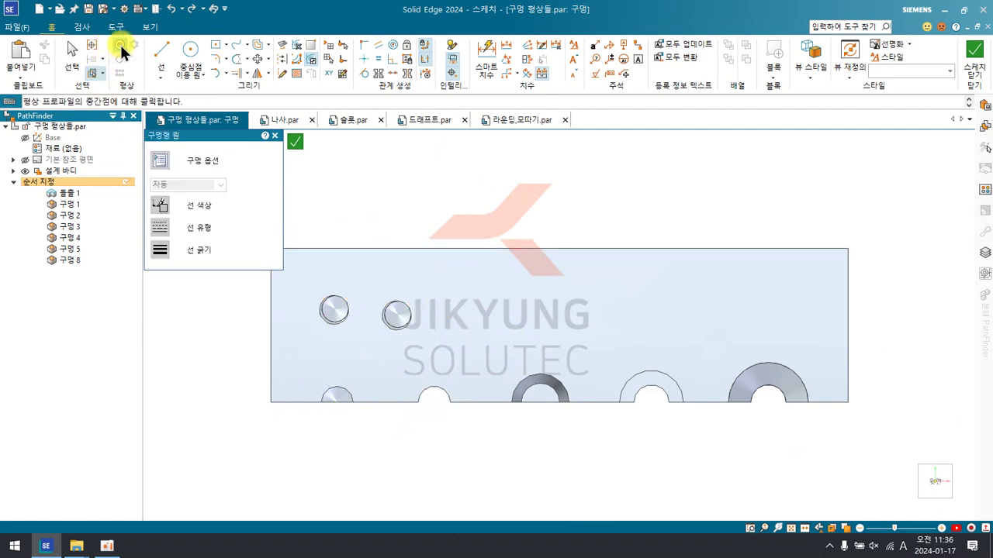
click(162, 165)
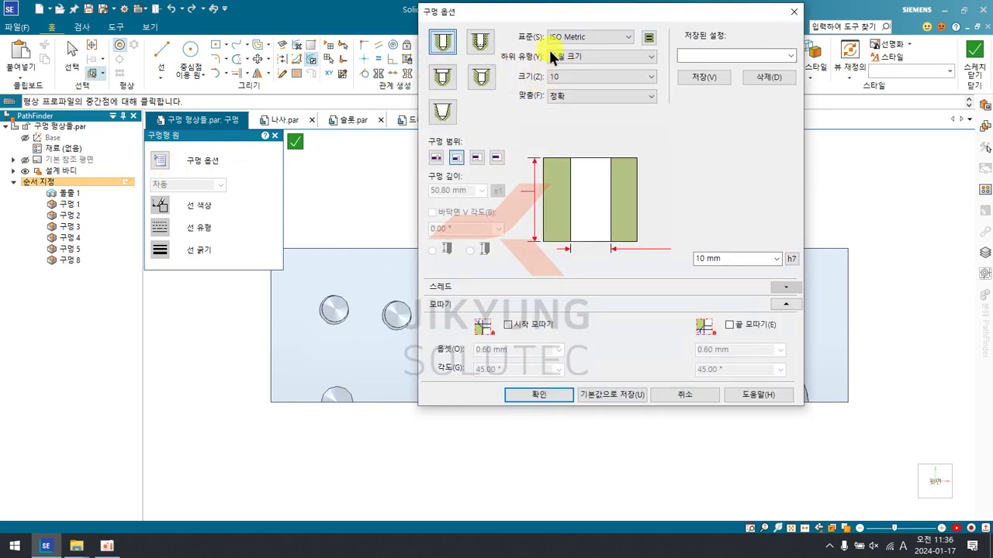
drag(547, 13, 455, 49)
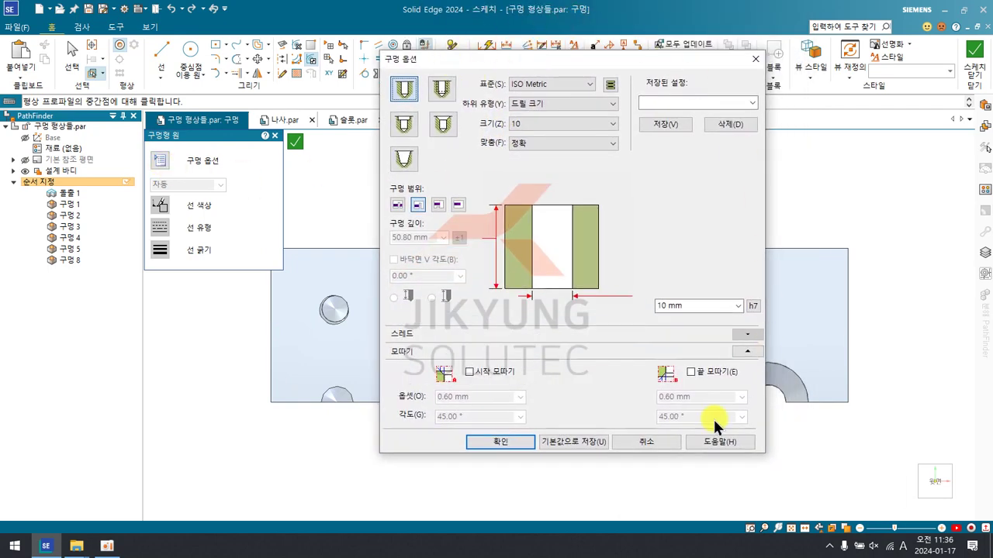
Step: Compare the counterbore, countersink and tapered hole types in the hole options
click(405, 122)
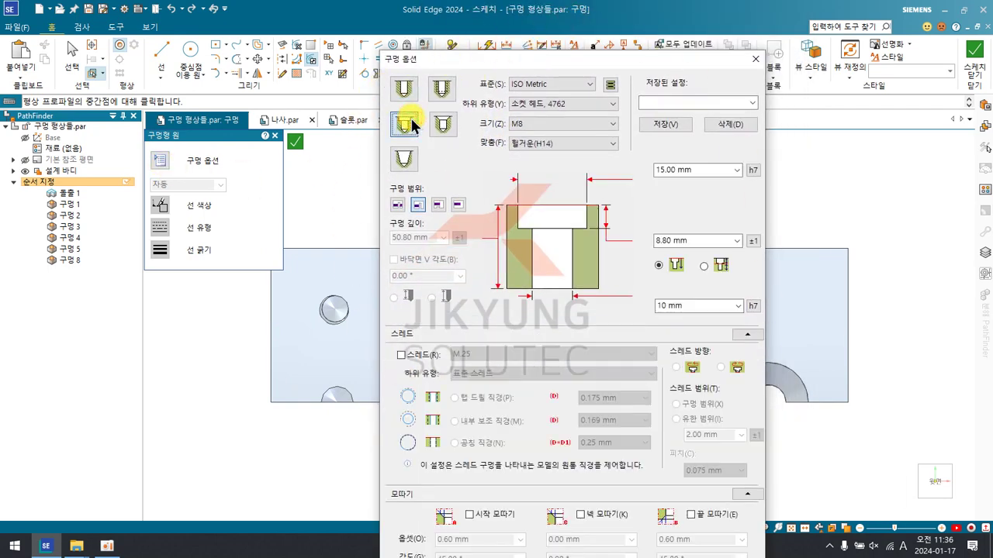
click(564, 124)
click(587, 123)
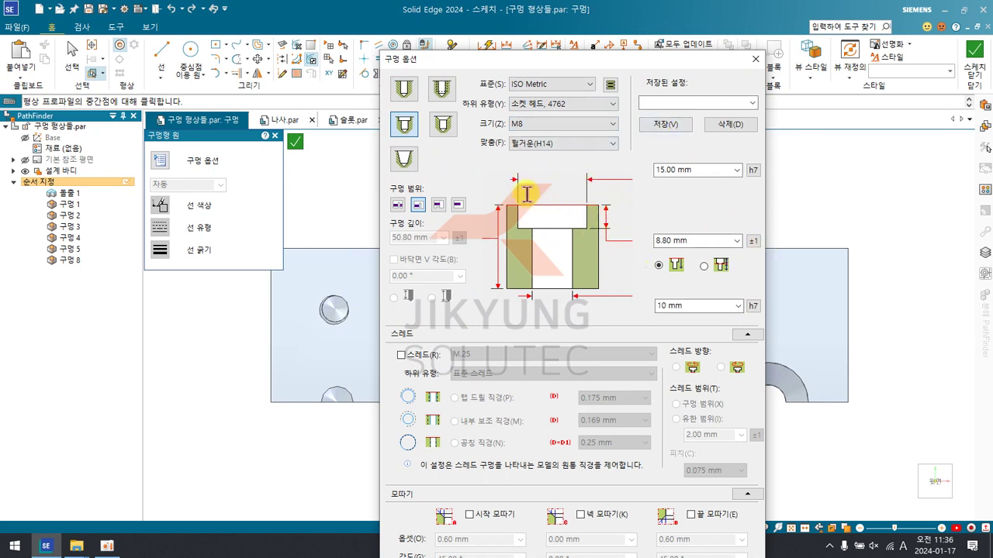
click(445, 124)
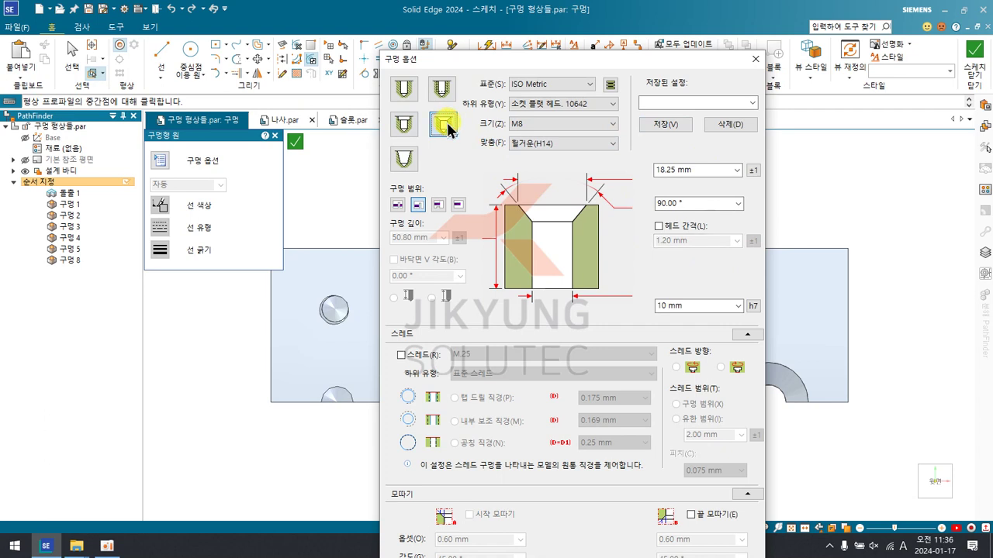
click(404, 159)
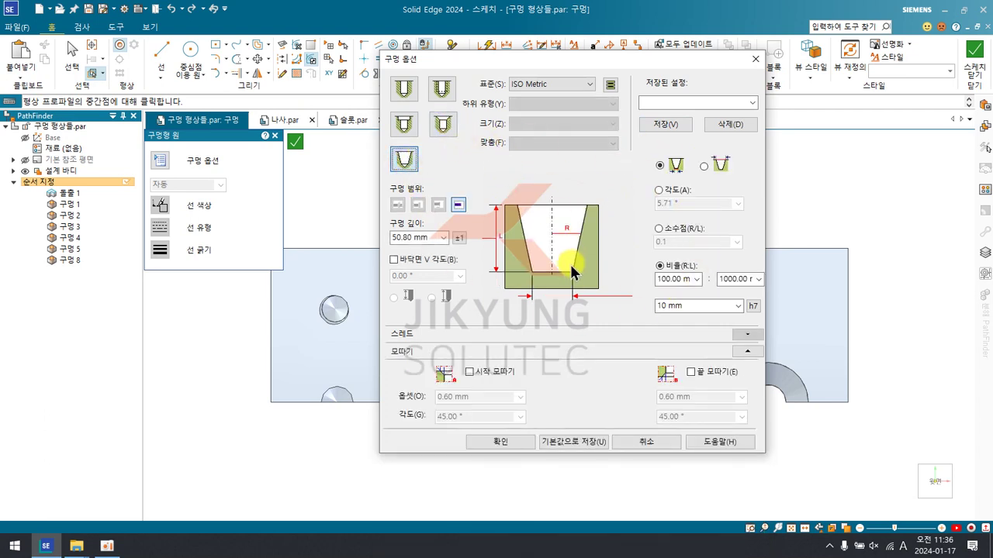
click(402, 126)
click(442, 123)
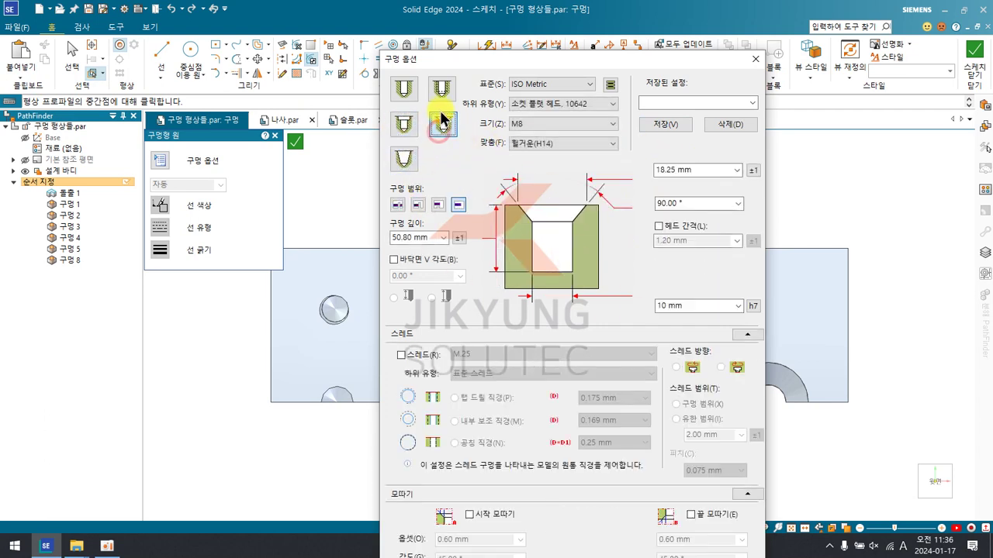
Step: Change the hole type to threaded with a standard thread of size M10
click(441, 89)
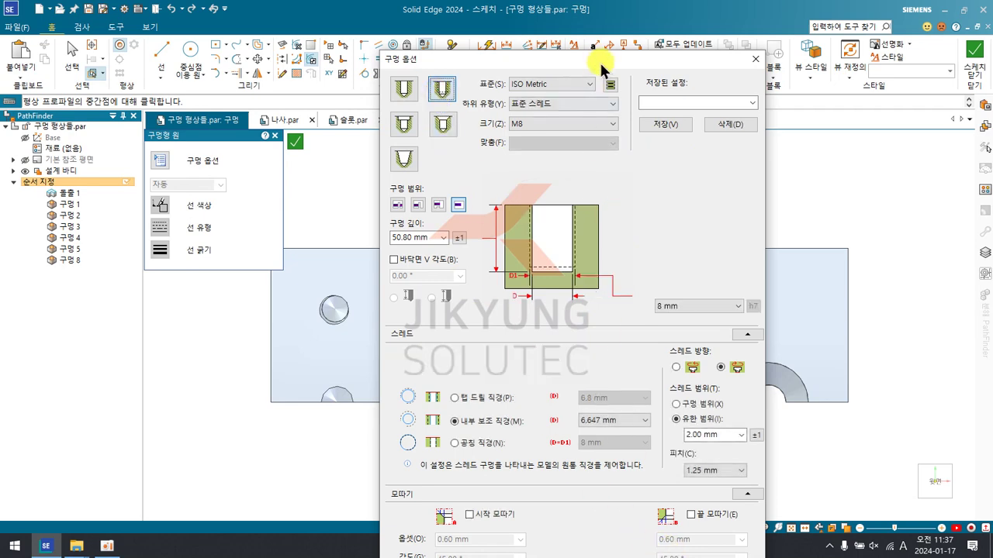
drag(601, 64, 554, 12)
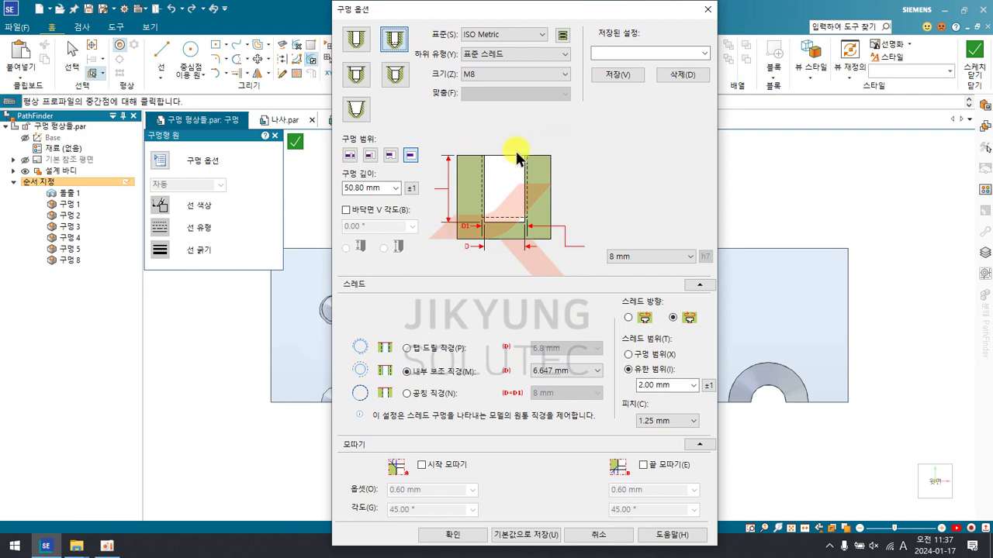
click(500, 74)
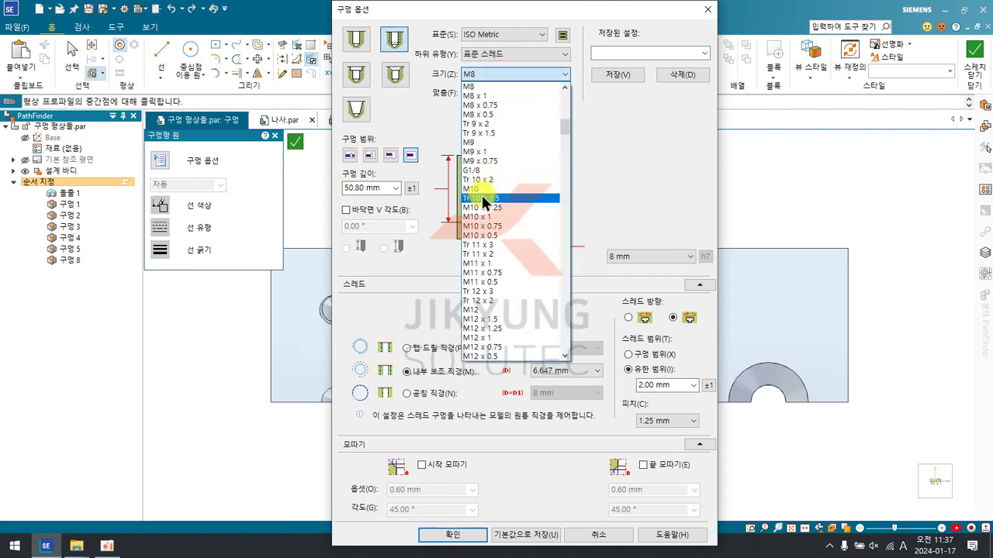
click(485, 187)
Step: Set the hole depth to 12 mm, run the thread over the hole extent, and enable the 118° V bottom angle
double_click(384, 187)
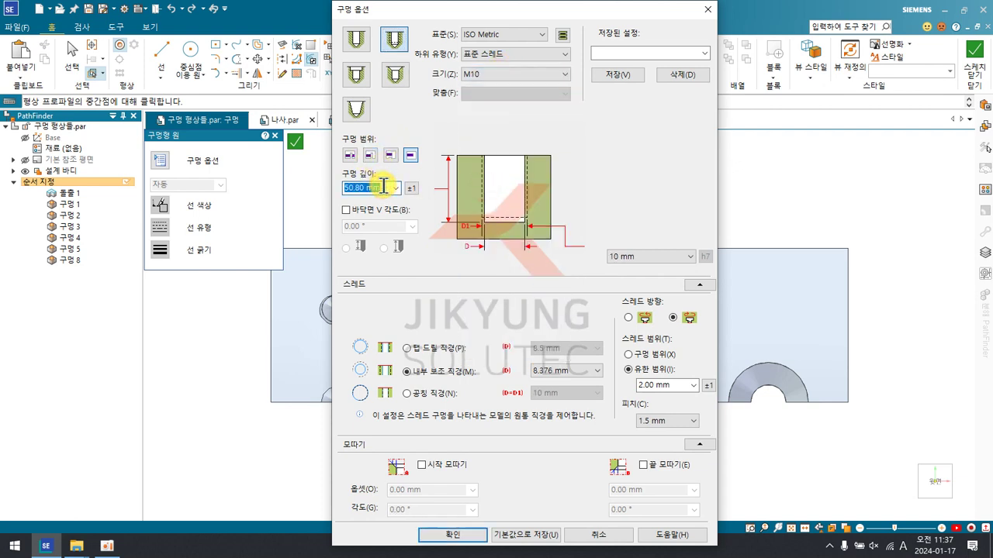
text(12)
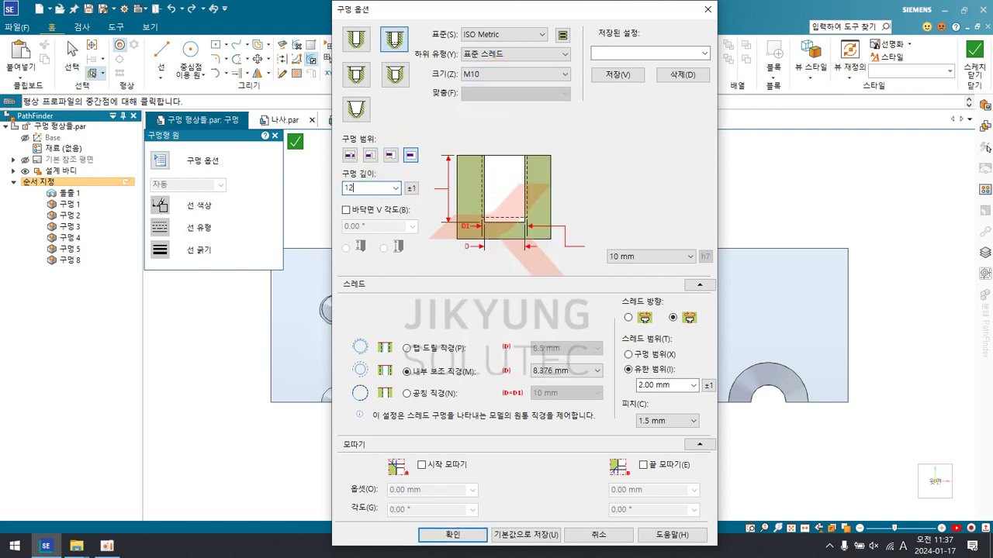
click(638, 358)
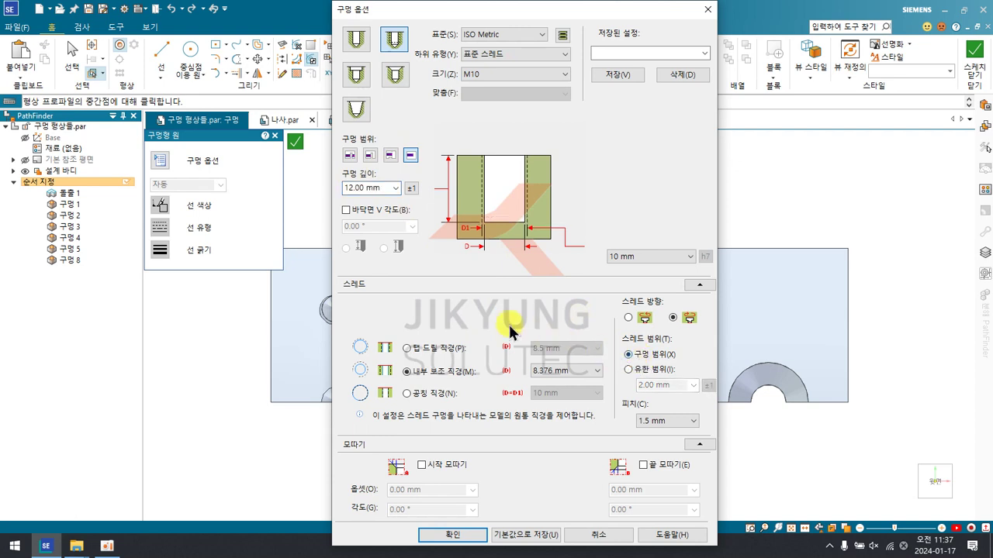
click(345, 210)
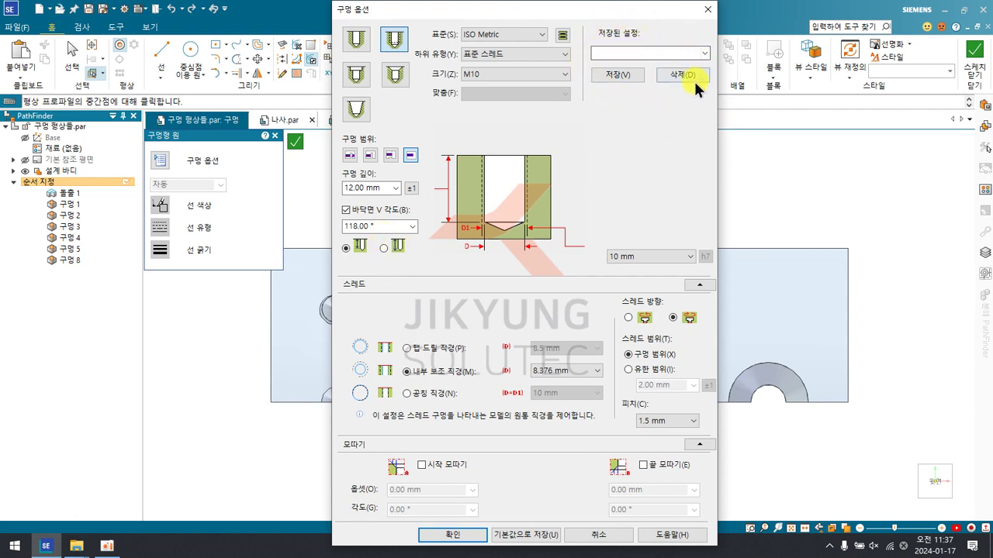
Step: Save the hole settings under the name "m10 dp12" and apply the hole options
click(604, 52)
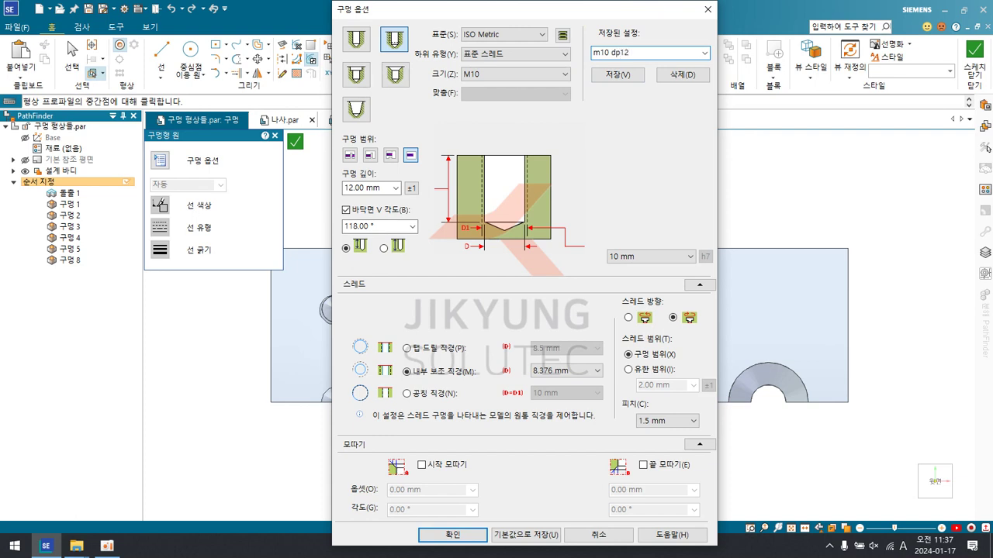
click(601, 78)
click(439, 540)
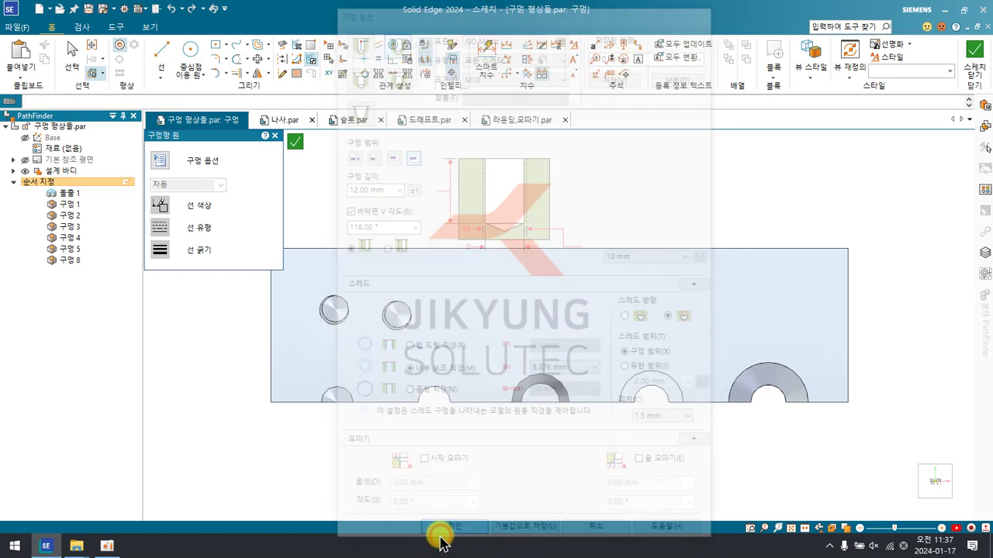
Step: Place one M10 hole to the right of the two existing threaded holes, close the sketch, and exit the Hole command
click(483, 308)
click(962, 75)
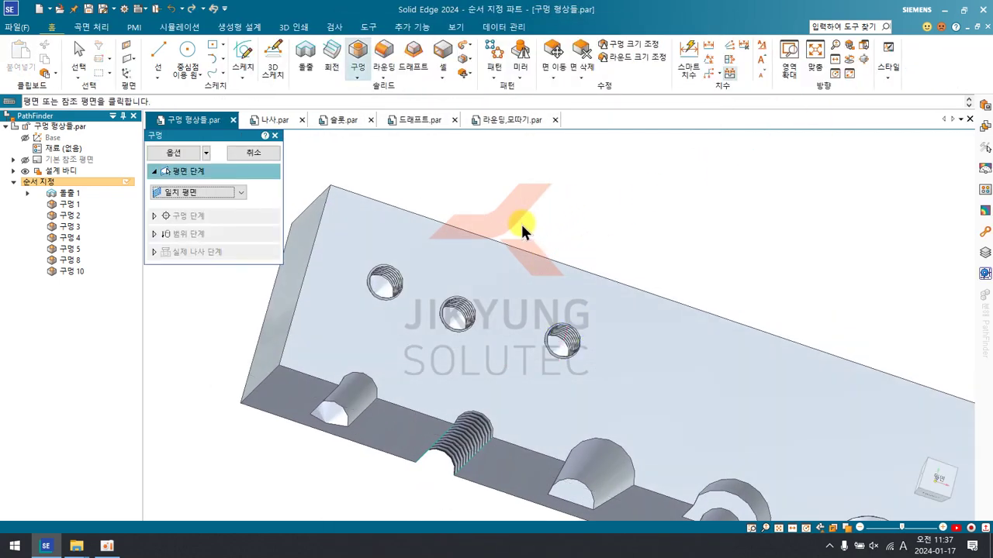
scroll(504, 227, down, 2)
click(78, 52)
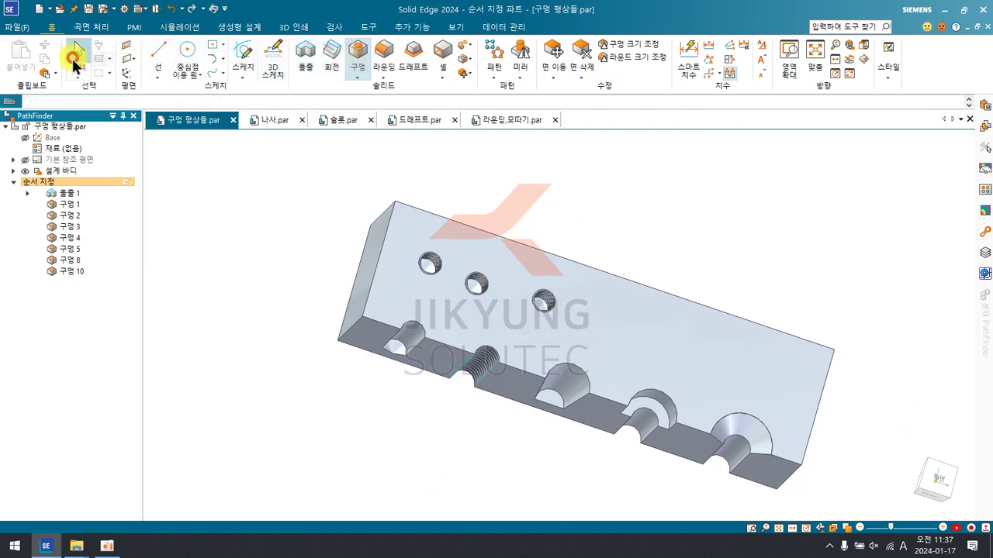
Step: Start a hole on the block's large face using the saved hole setting "m10 dp12"
click(355, 62)
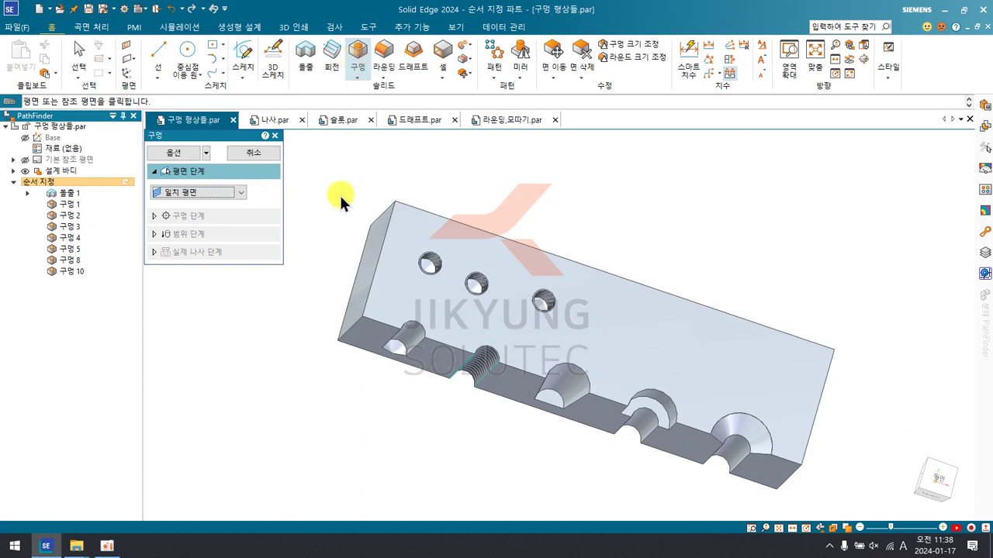
click(206, 153)
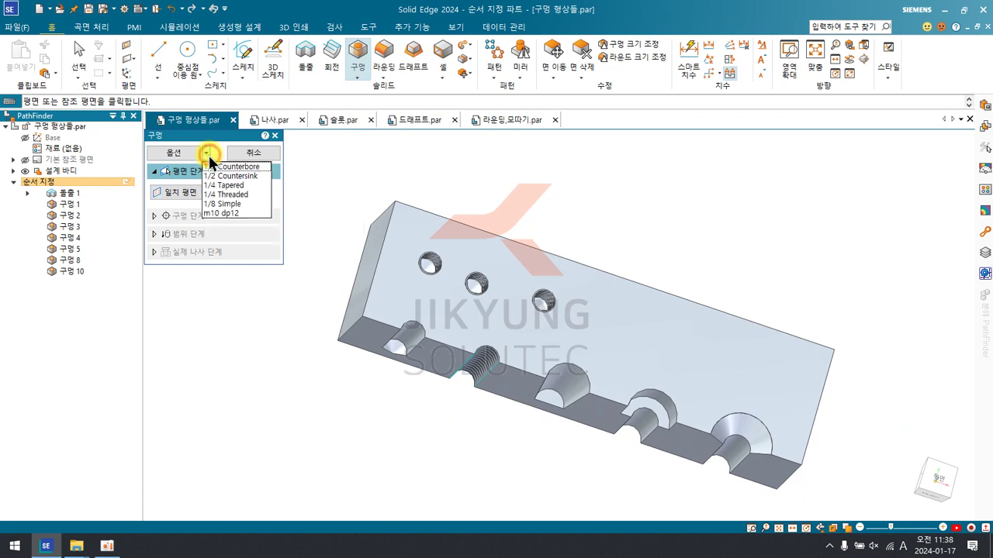
click(223, 213)
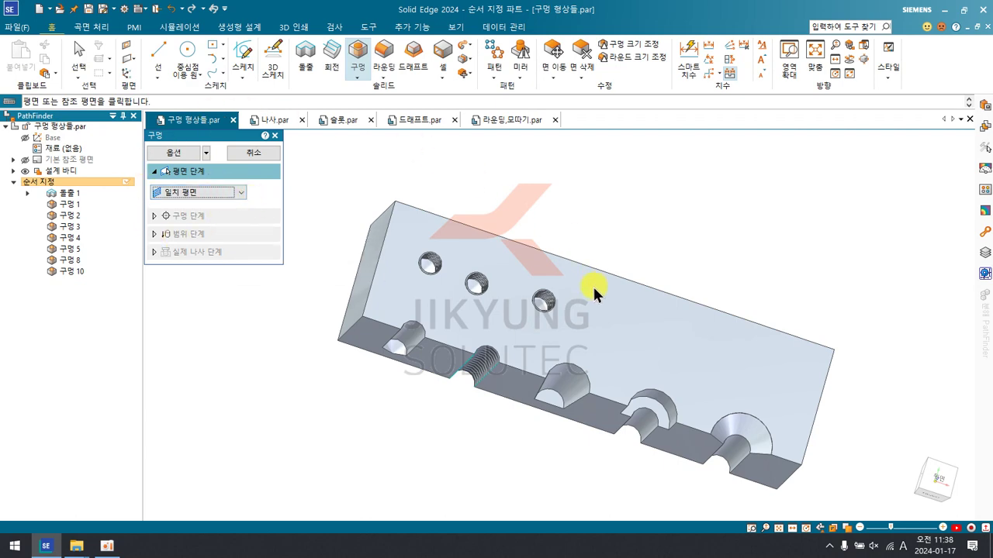
click(594, 310)
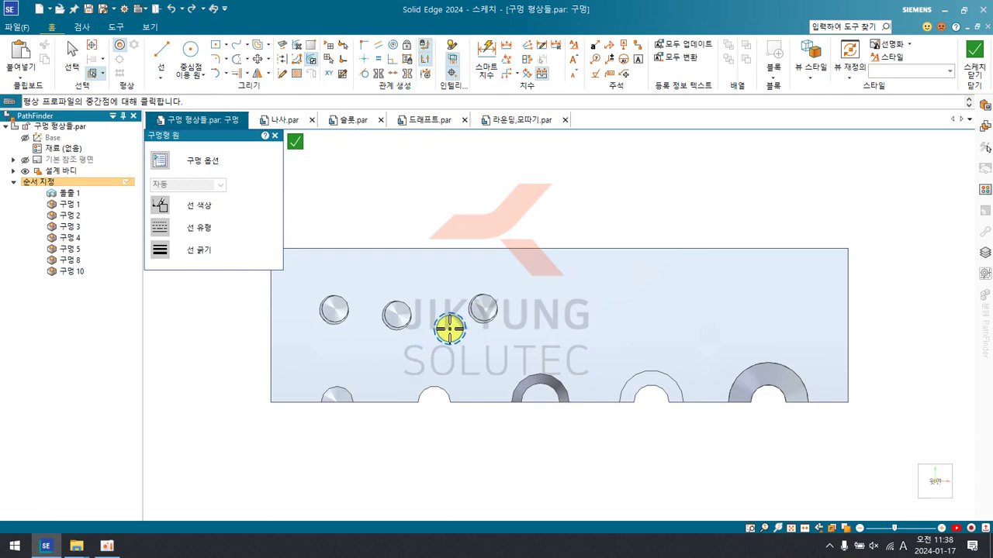
click(382, 320)
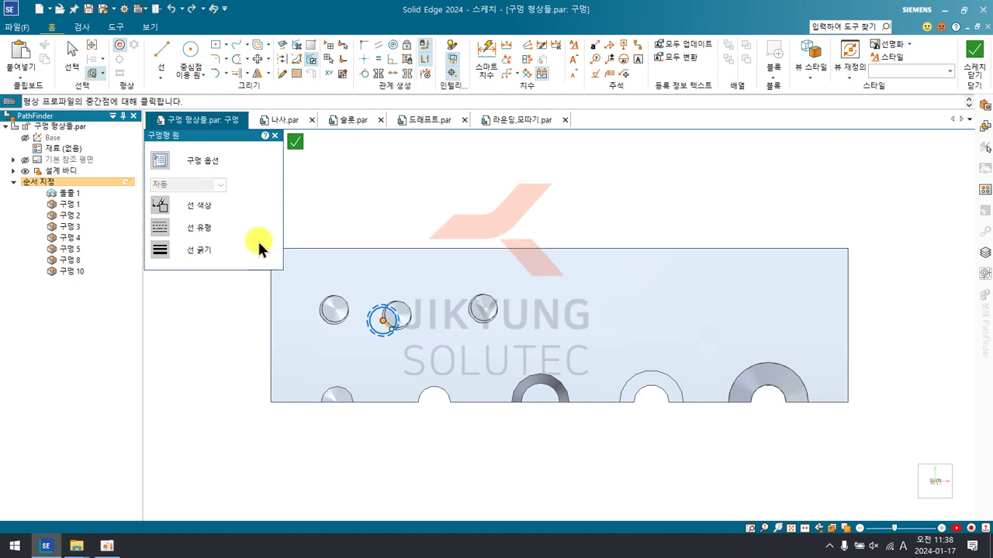
Step: Examine the counterbore and threaded types in the hole options and the available ISO Metric thread sizes
click(163, 160)
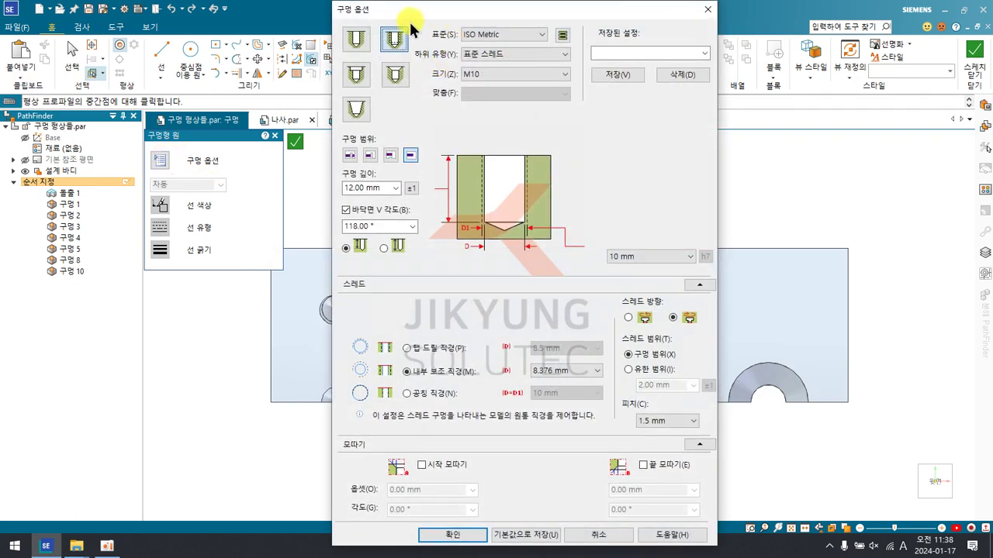
click(392, 73)
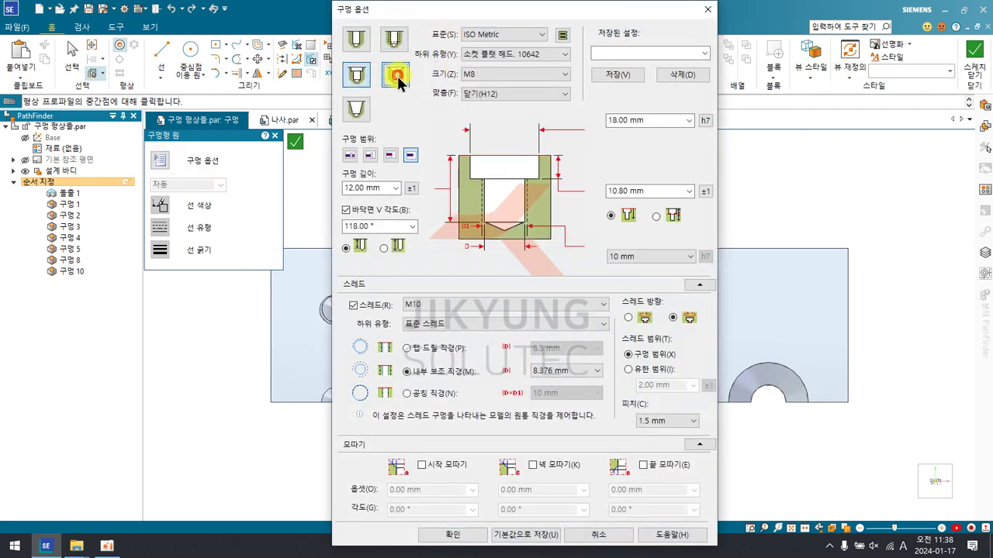
click(390, 45)
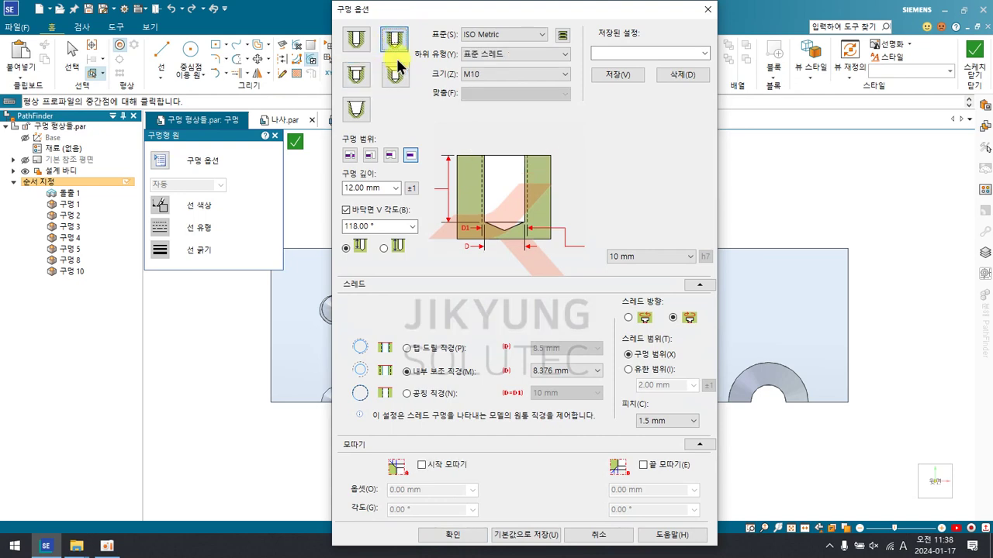
click(502, 73)
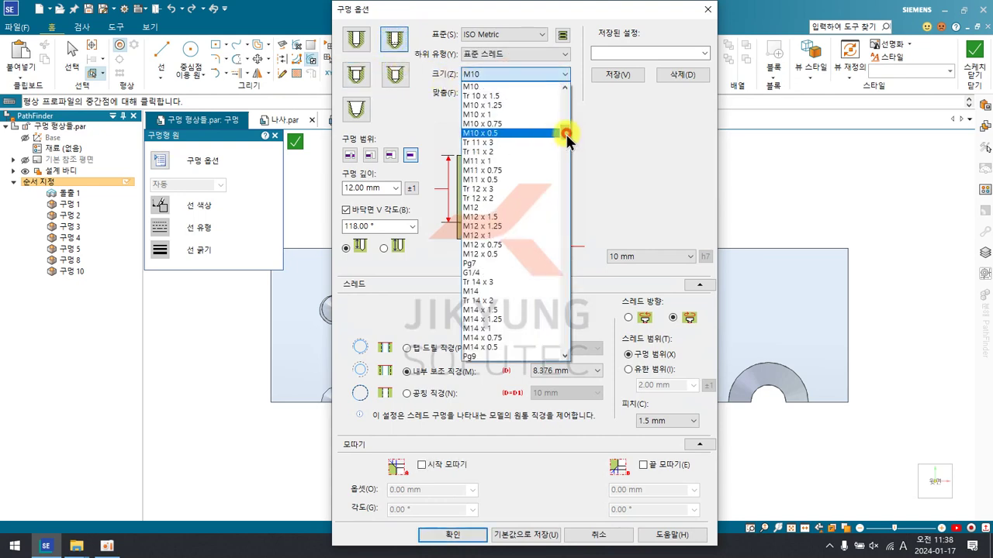
mouse_move(559, 94)
mouse_down()
mouse_move(581, 178)
mouse_move(572, 184)
mouse_move(563, 129)
mouse_up()
click(593, 165)
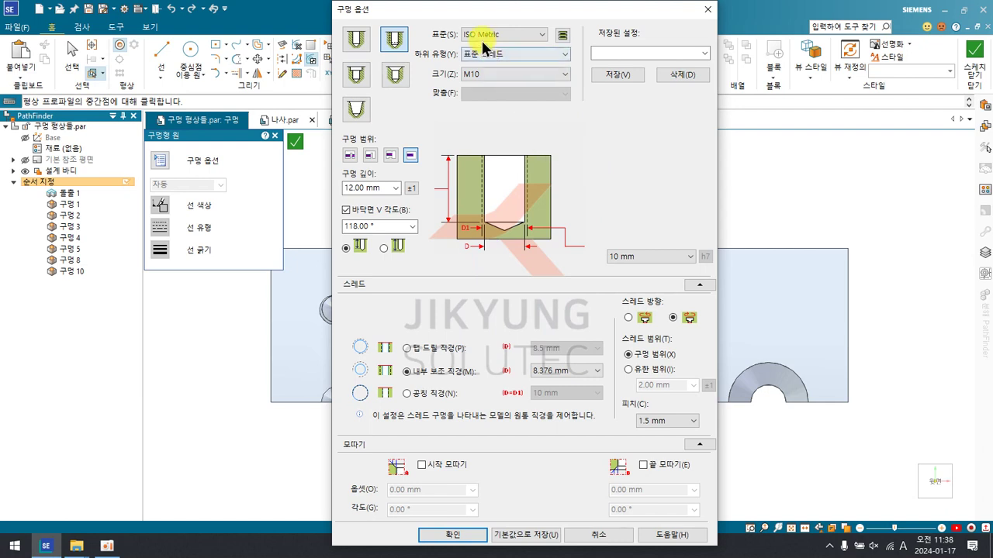
Step: Open the ISO Metric.xlsx hole standard in Excel, review the thread sizes and tap drill diameters, and close the workbook
click(564, 36)
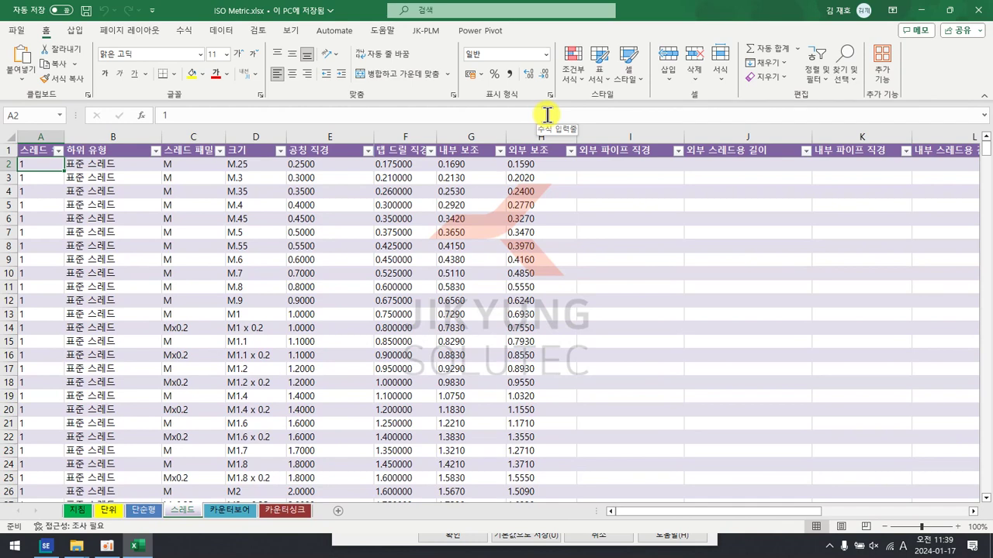
click(127, 243)
scroll(46, 264, down, 3)
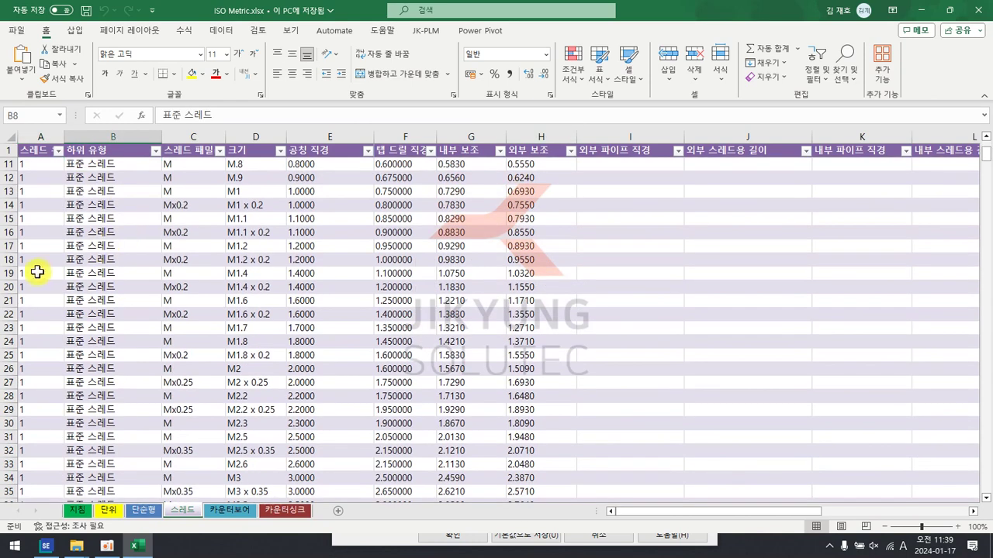
click(328, 270)
click(423, 261)
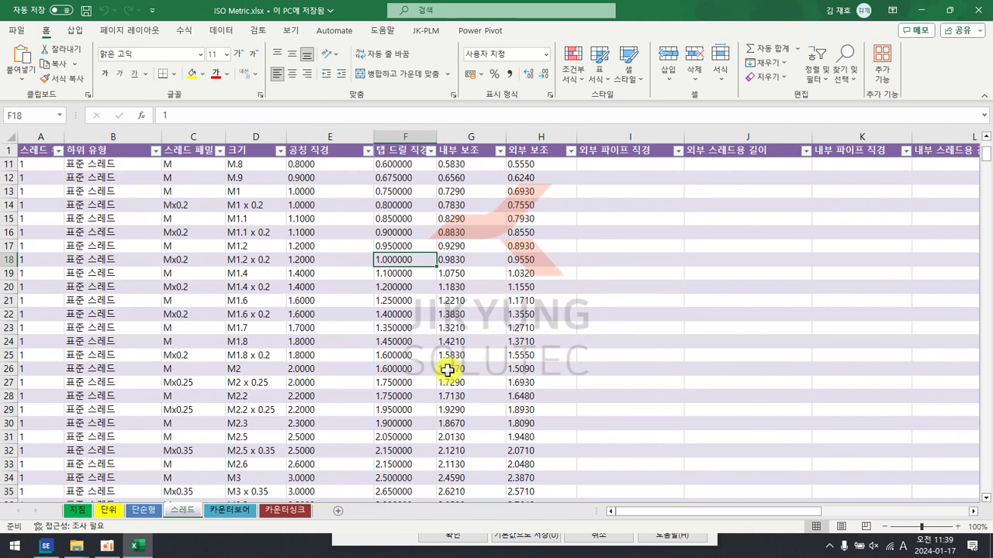
click(971, 10)
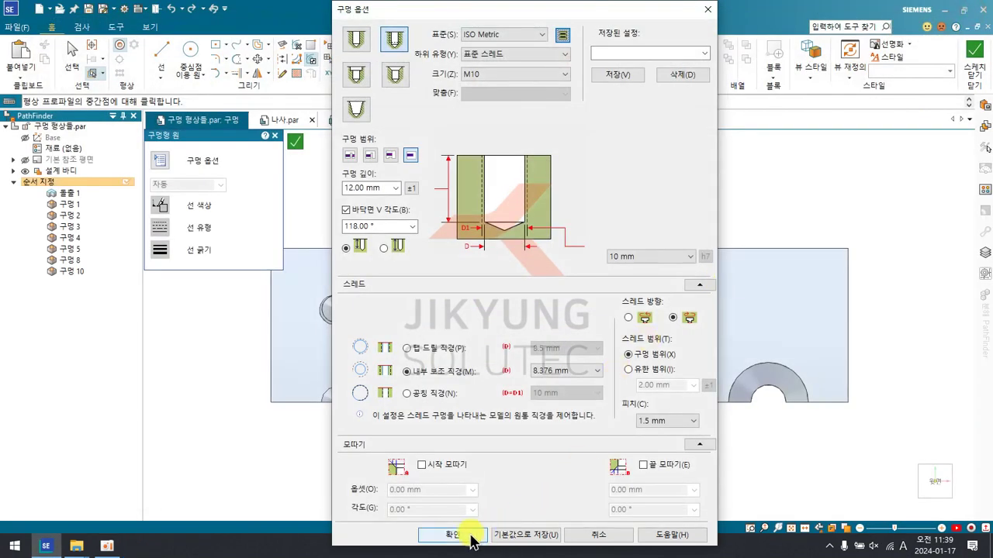
Step: Accept the hole options, close the sketch and exit the Hole command without placing another hole
click(469, 535)
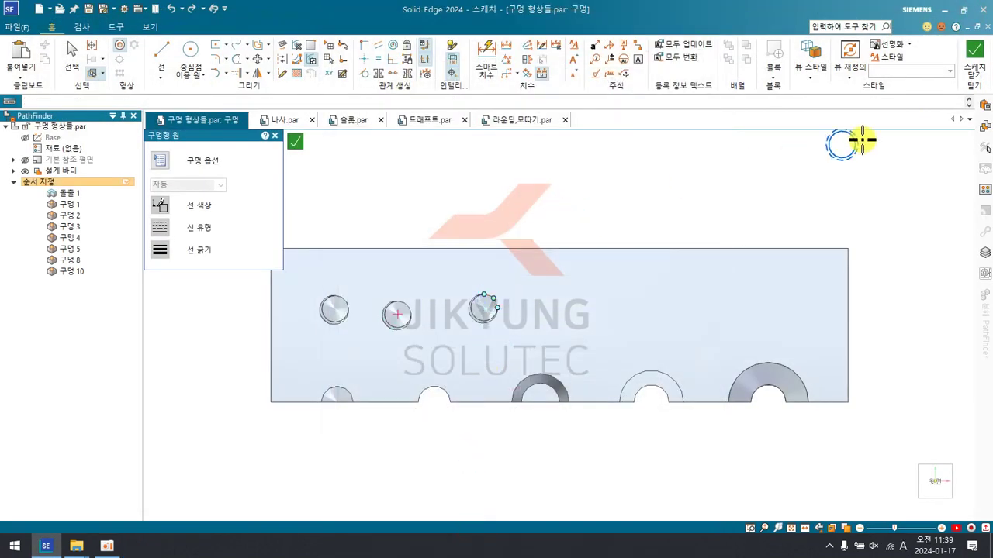
click(969, 68)
key(Escape)
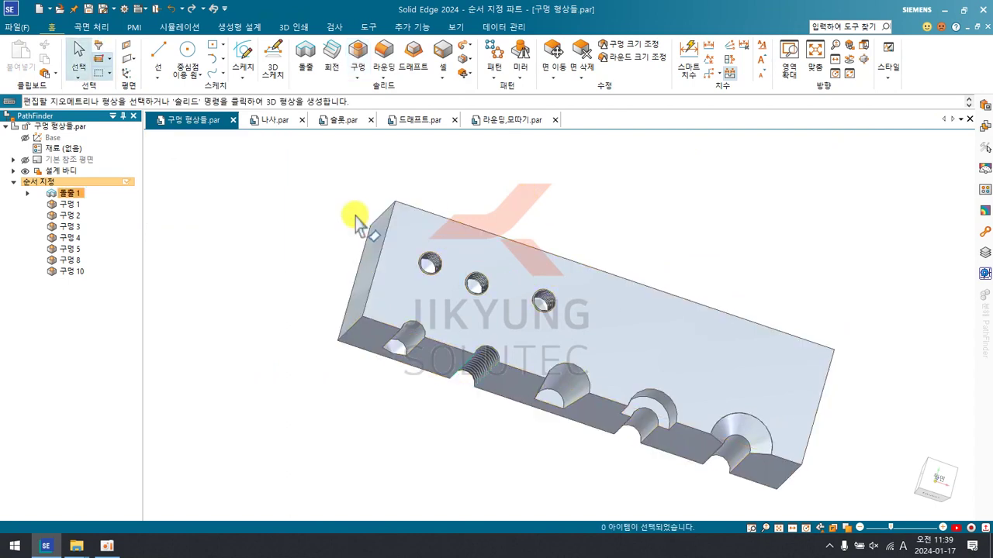
click(359, 76)
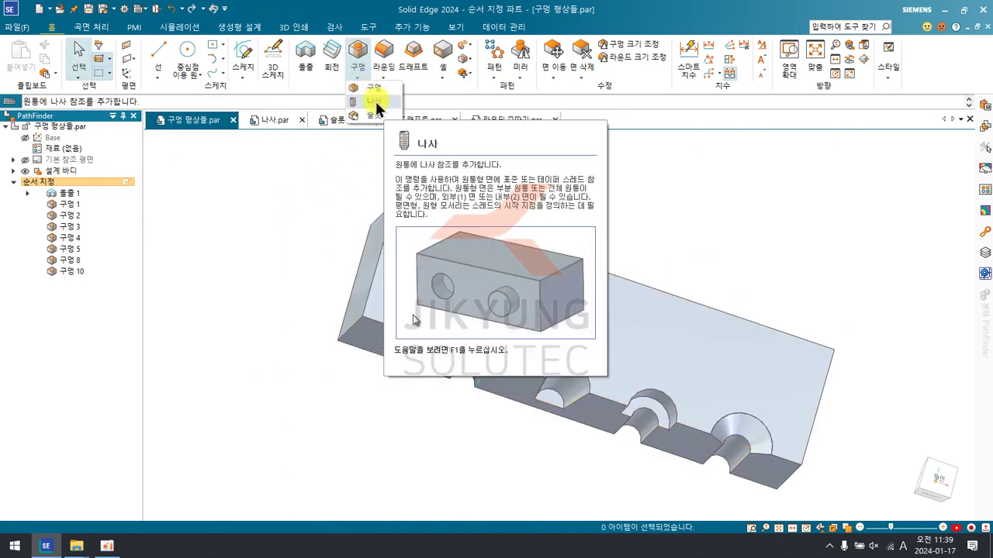
click(299, 174)
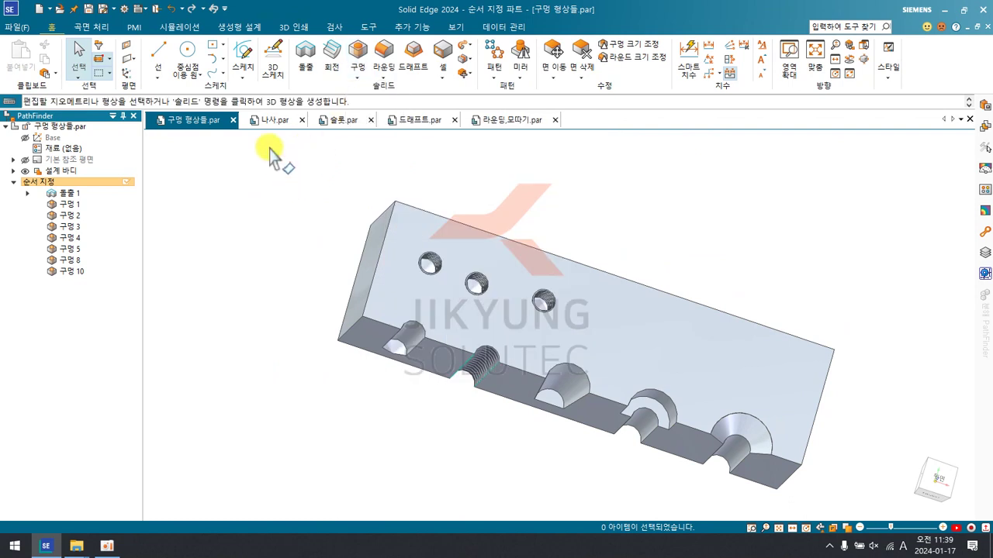
Step: Switch to the 나사.par document and check the diameter in the bolt shank's extrusion profile, leaving the feature unedited
click(268, 122)
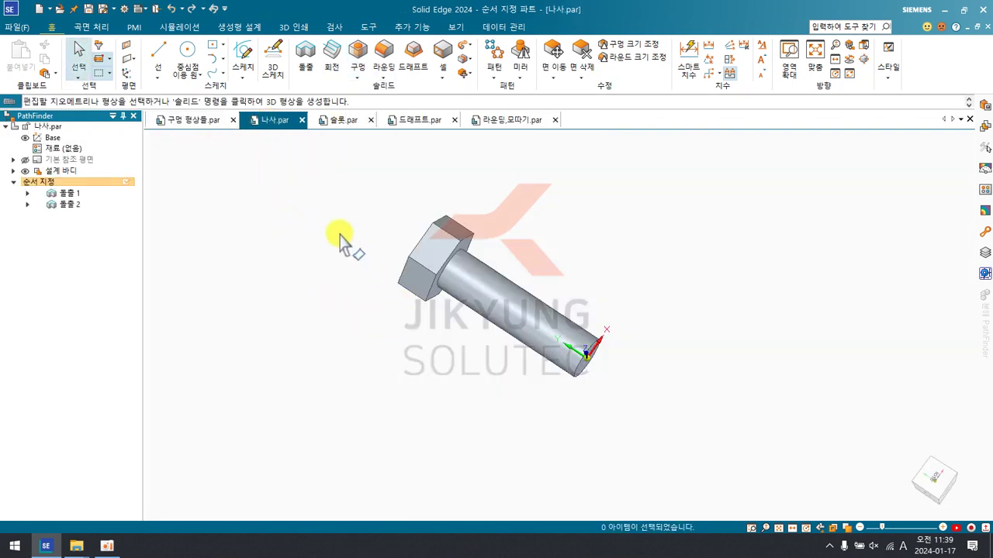
middle_drag(378, 318, 414, 343)
middle_drag(400, 264, 609, 271)
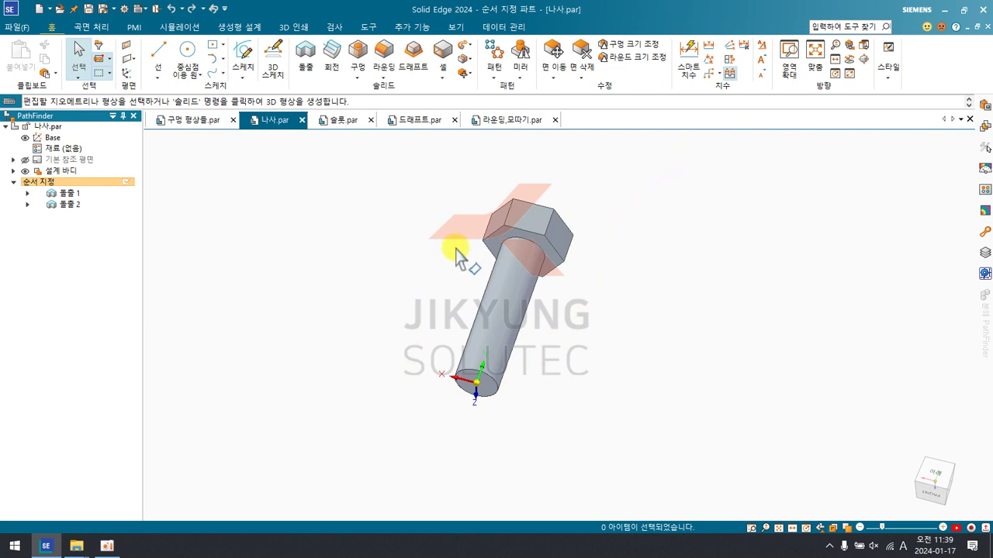
click(510, 330)
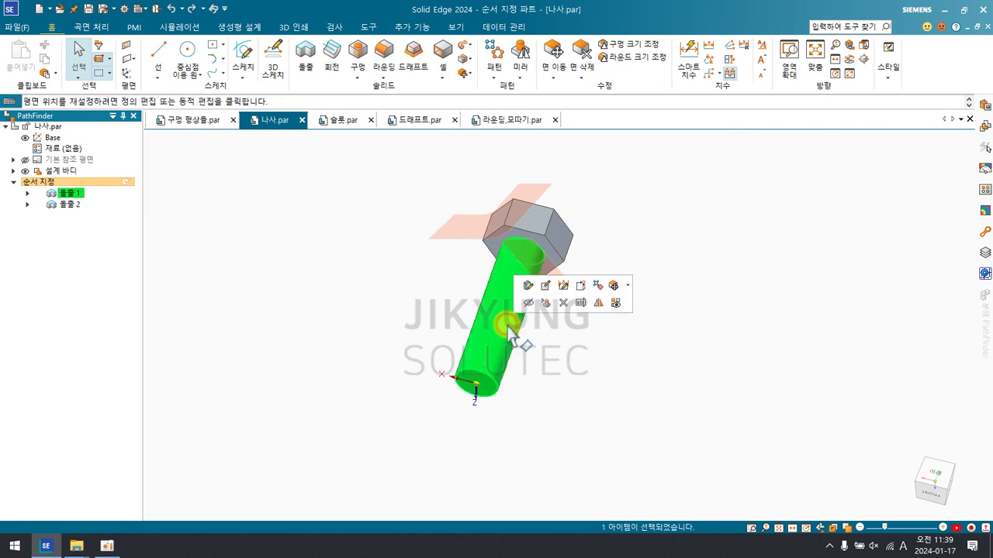
click(545, 288)
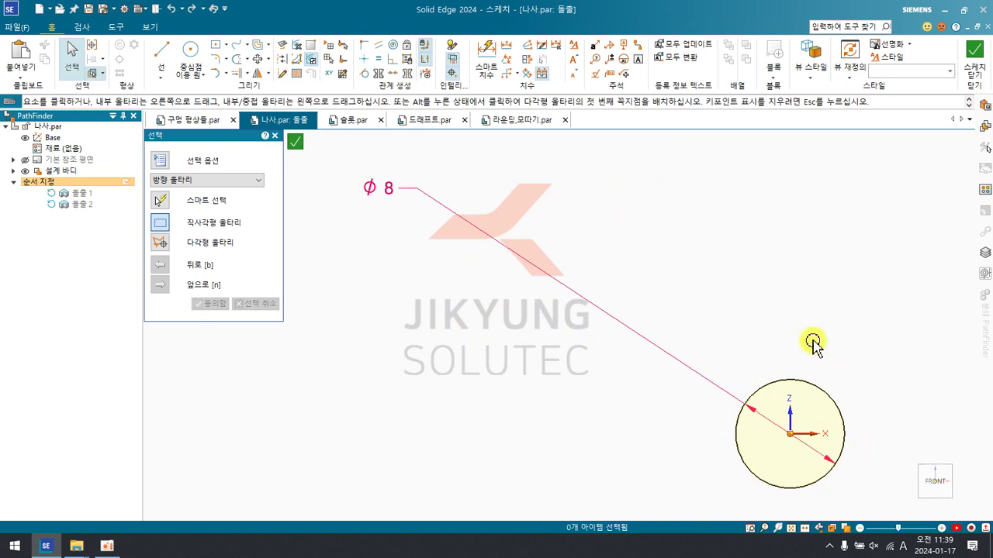
click(966, 78)
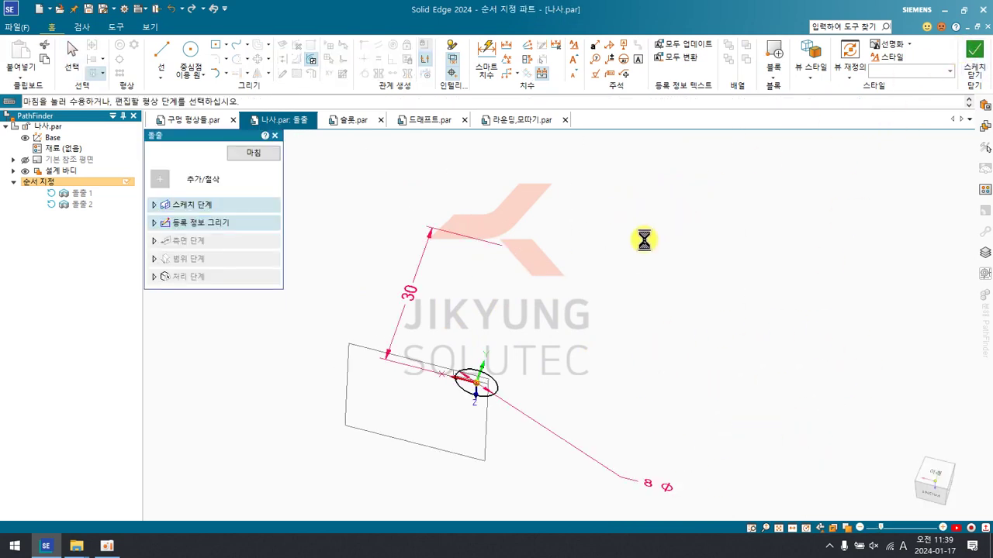
click(253, 153)
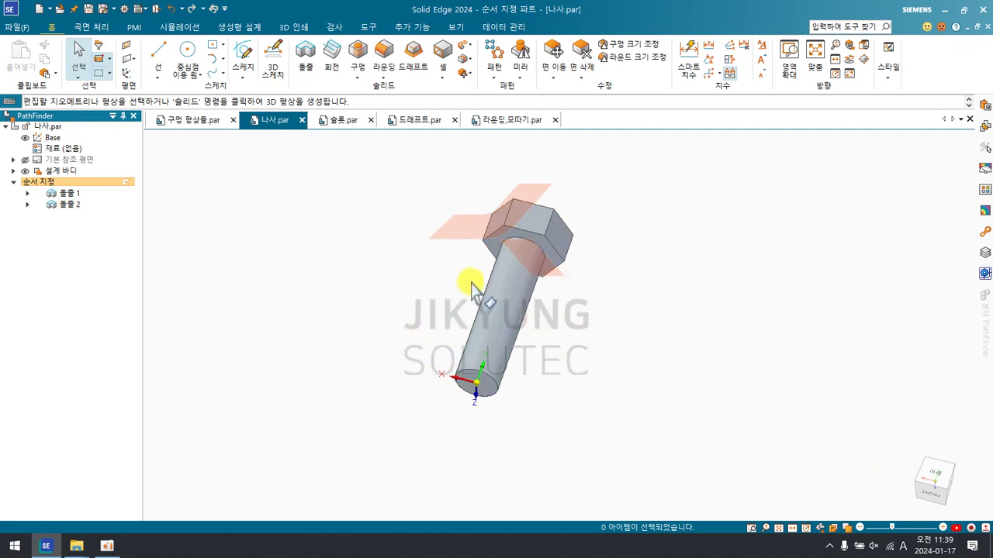
Step: Start an ISO Metric standard thread on the bolt shank, offset 5 mm from the end under the head
click(355, 79)
click(363, 99)
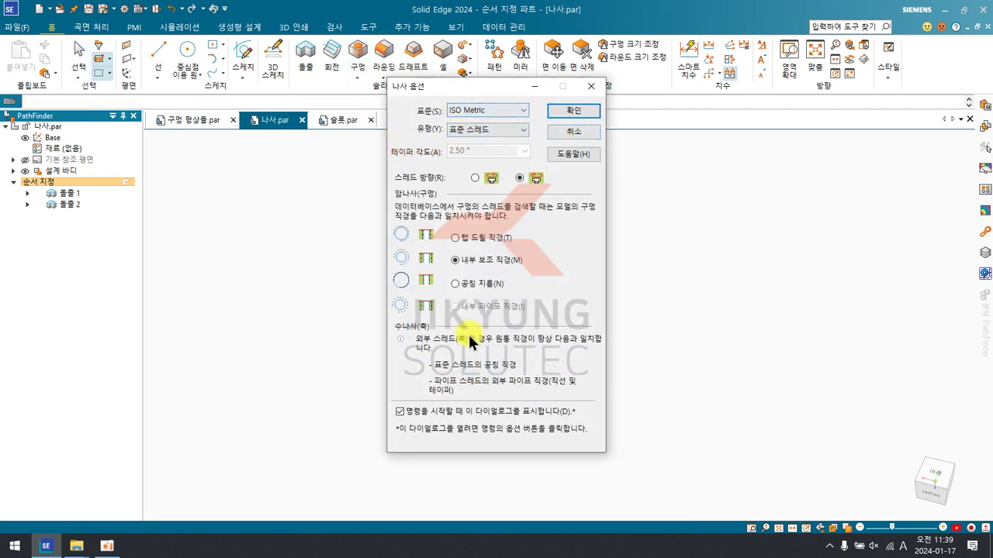
click(571, 110)
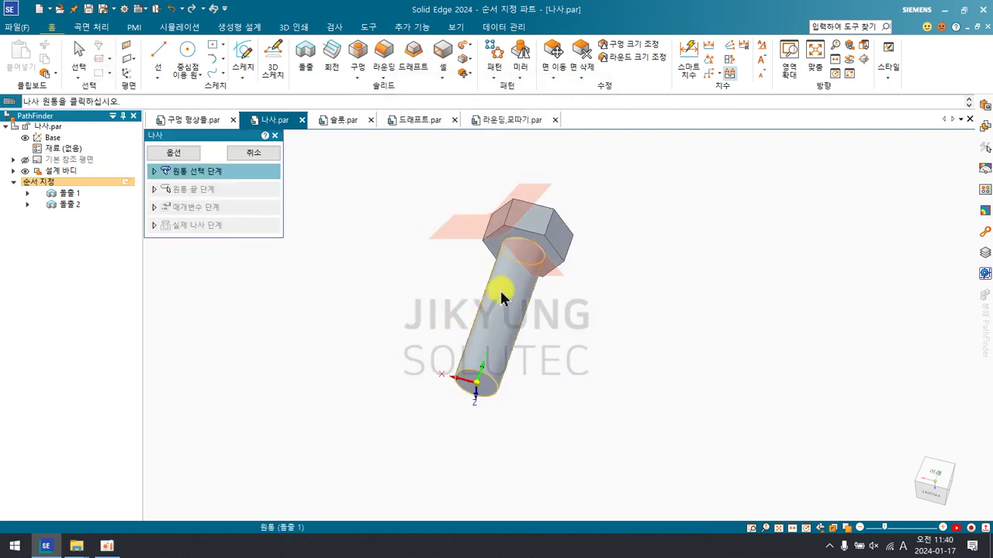
click(491, 314)
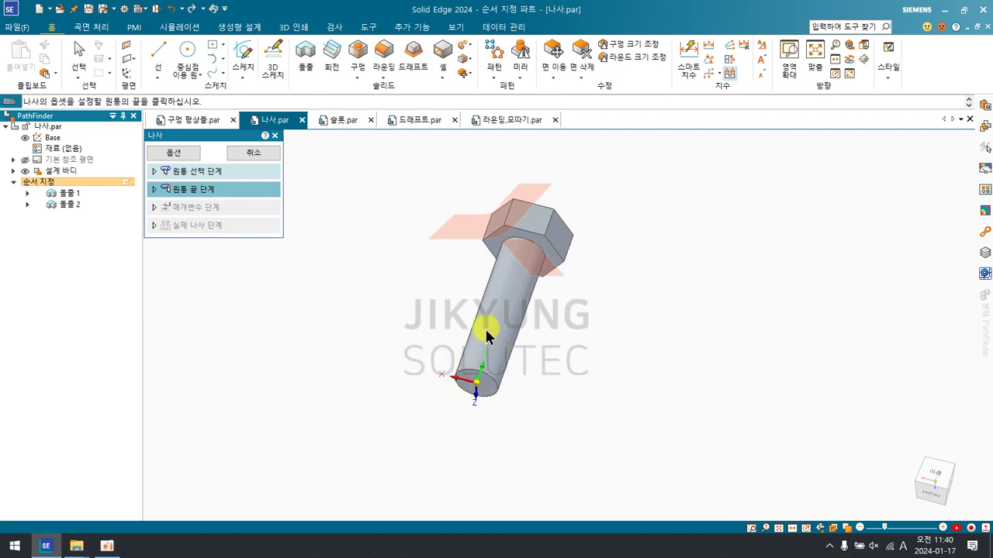
click(523, 246)
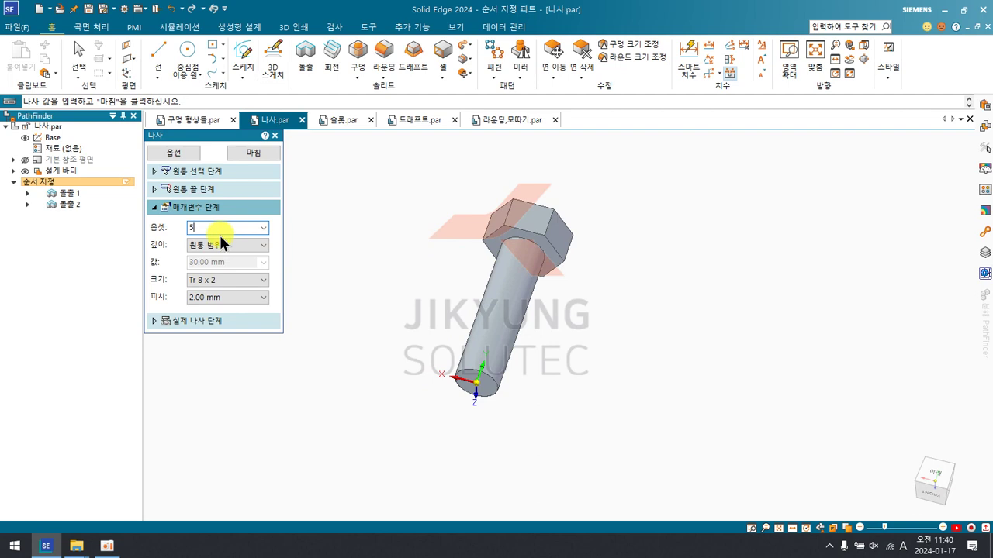
Step: Set the shank's thread size to M8, finish the thread and exit the Thread command
click(216, 280)
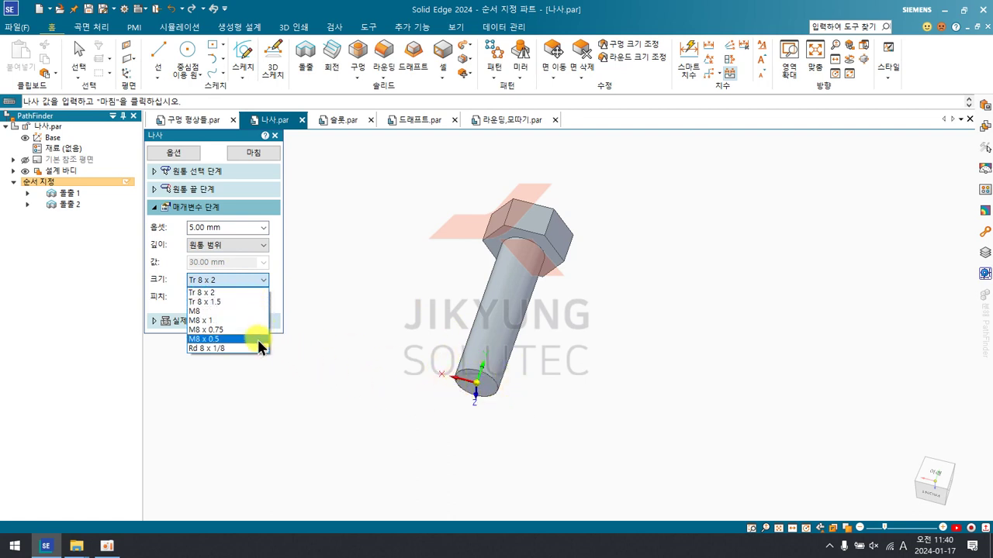
click(208, 311)
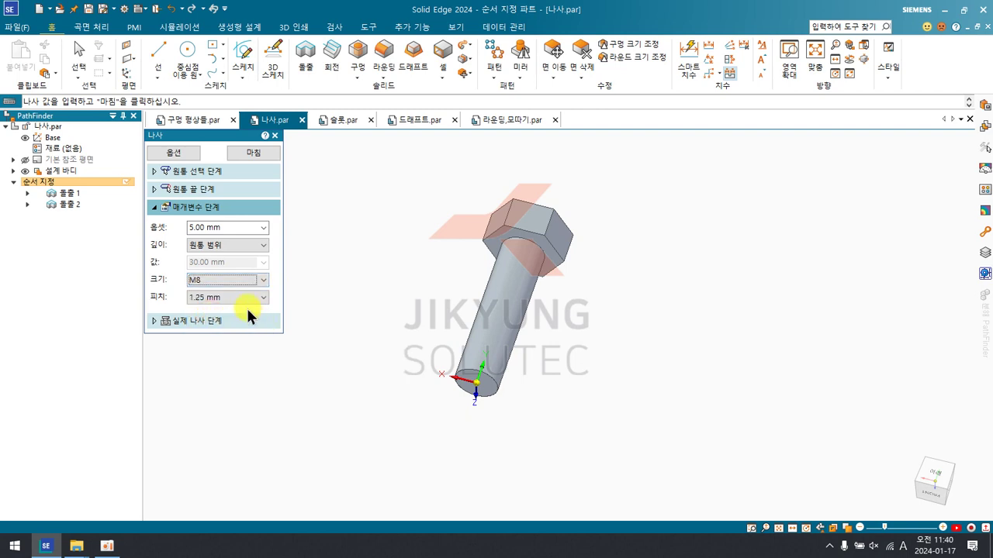
click(265, 153)
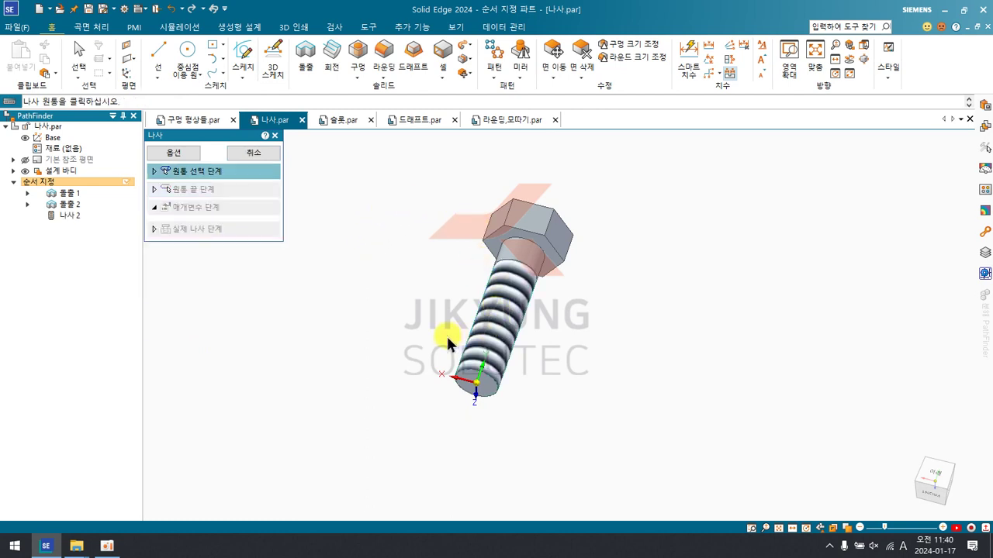
key(Escape)
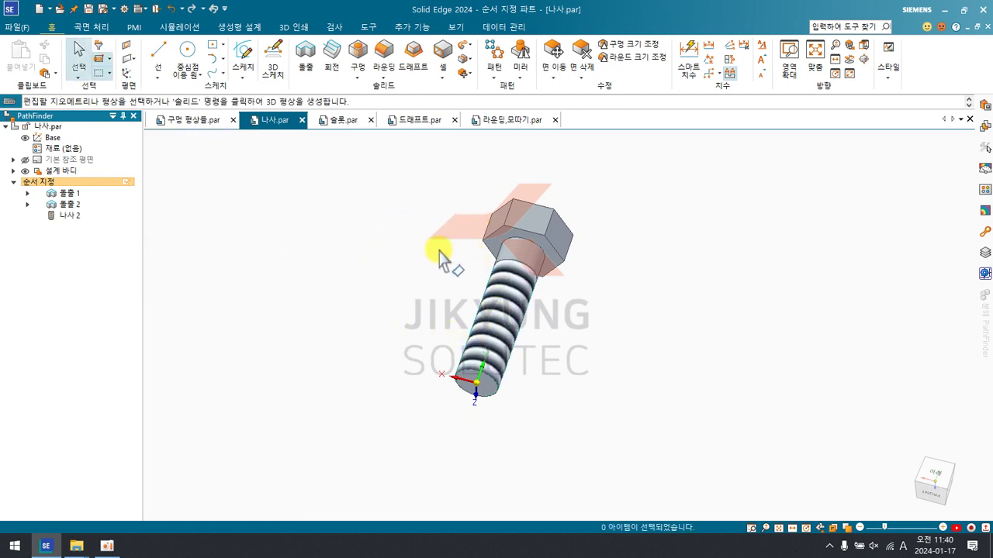
middle_drag(412, 283, 442, 305)
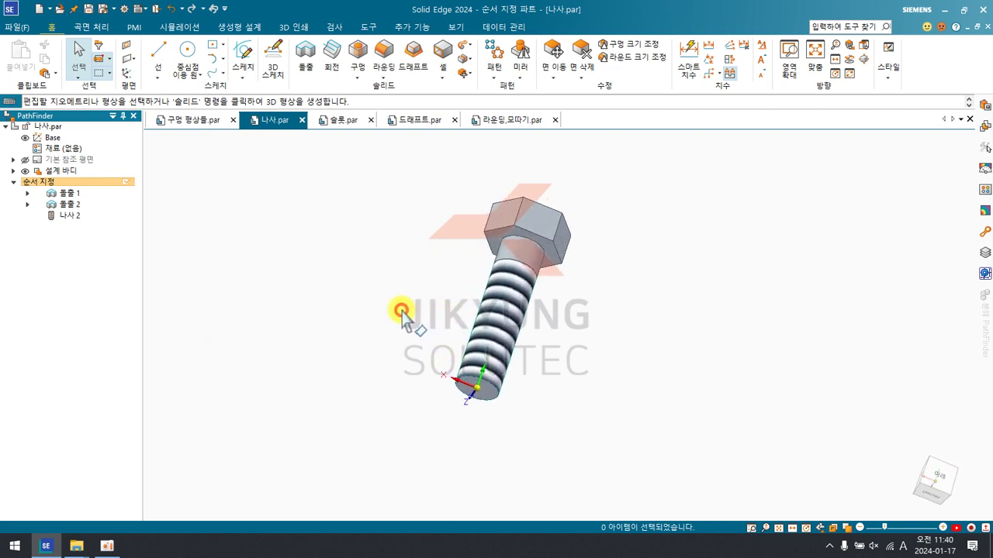
scroll(518, 335, up, 2)
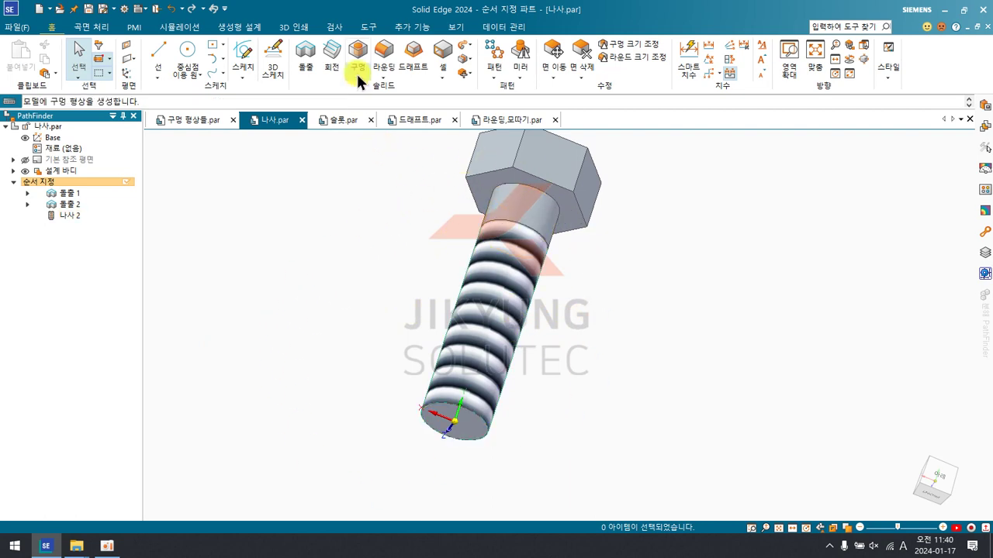
click(286, 259)
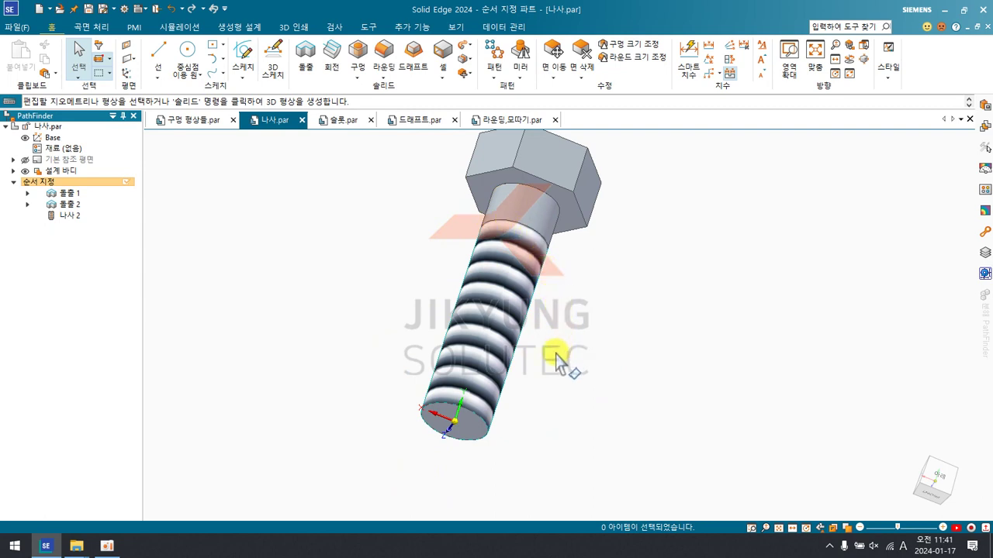
Step: Edit the bolt shank's thread to make it a physical thread, accept the performance warning and finish the feature
click(513, 324)
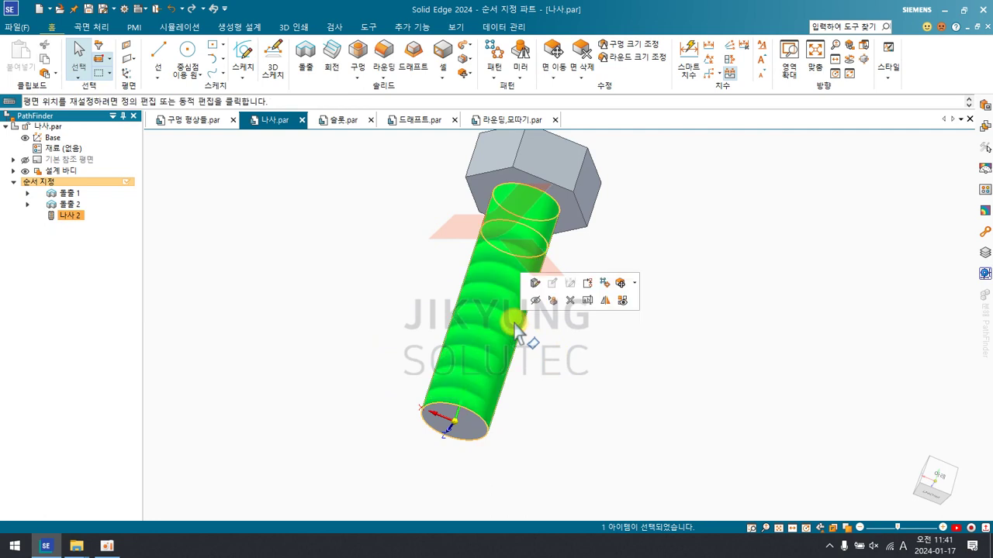
click(537, 283)
click(202, 227)
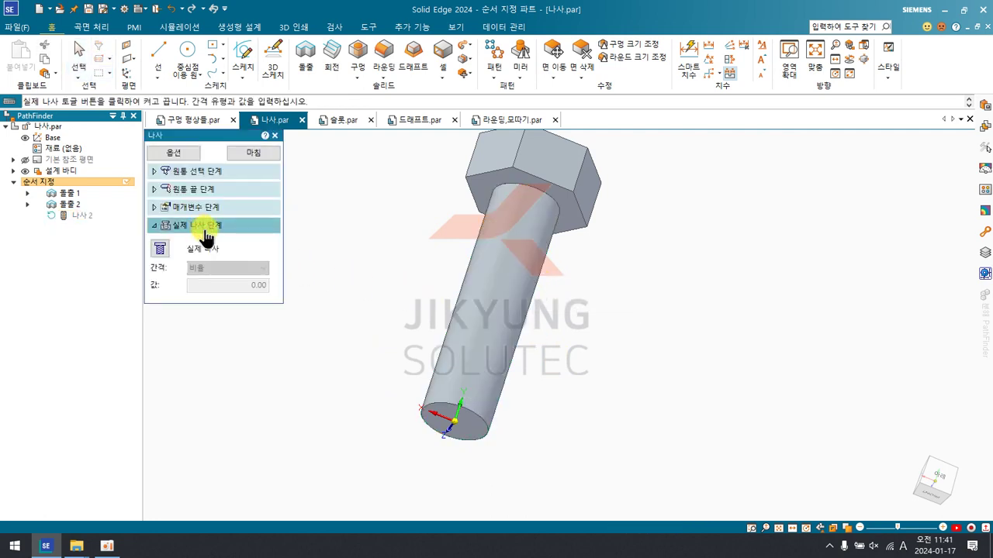
click(160, 248)
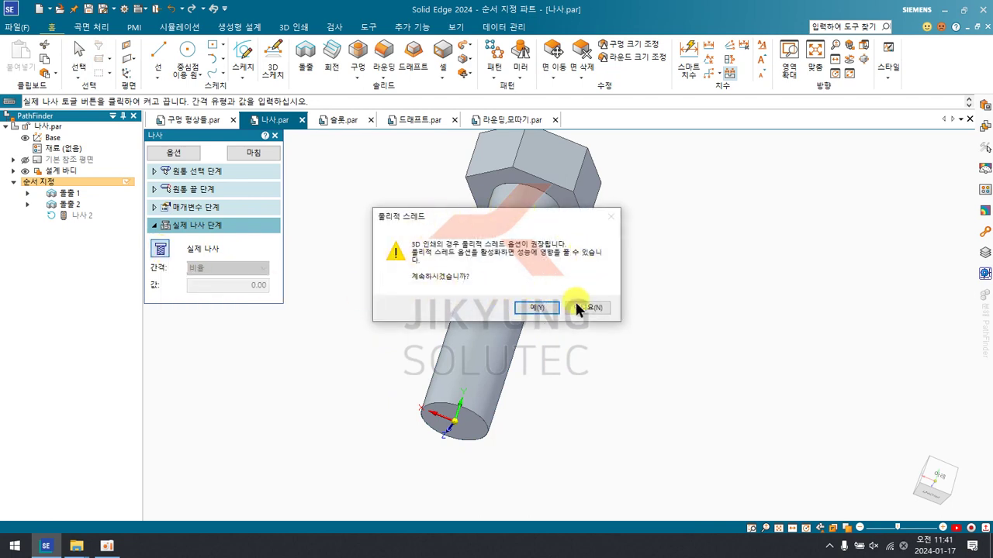
click(528, 314)
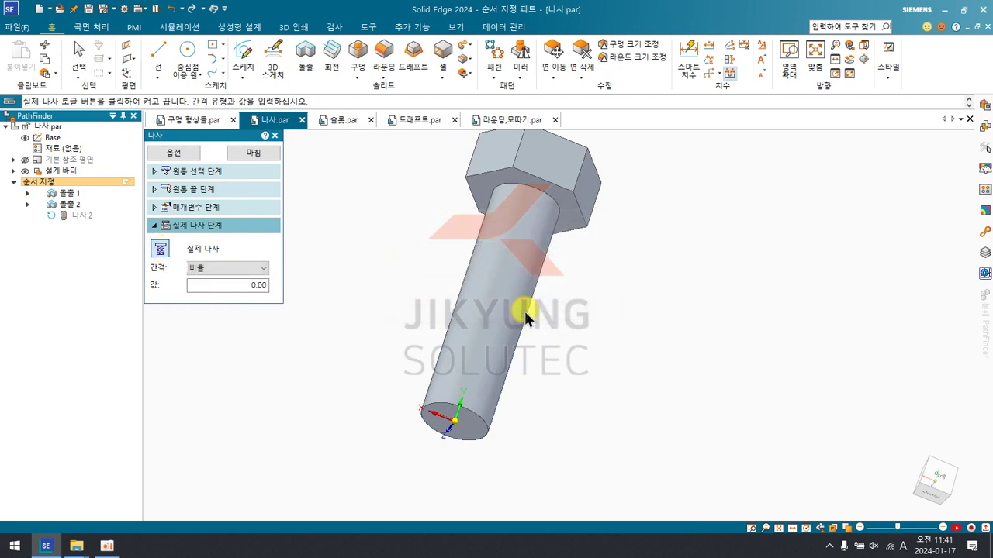
right_click(350, 265)
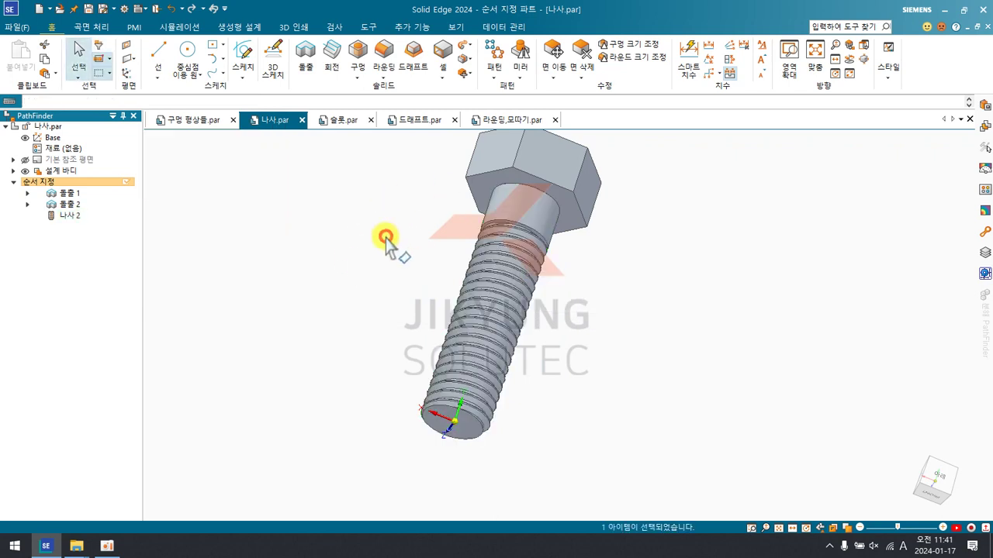
Step: Inspect the bolt's modelled thread and compare it with the threaded holes in 구멍 형상들.par, returning to 나사.par
middle_drag(303, 266, 328, 308)
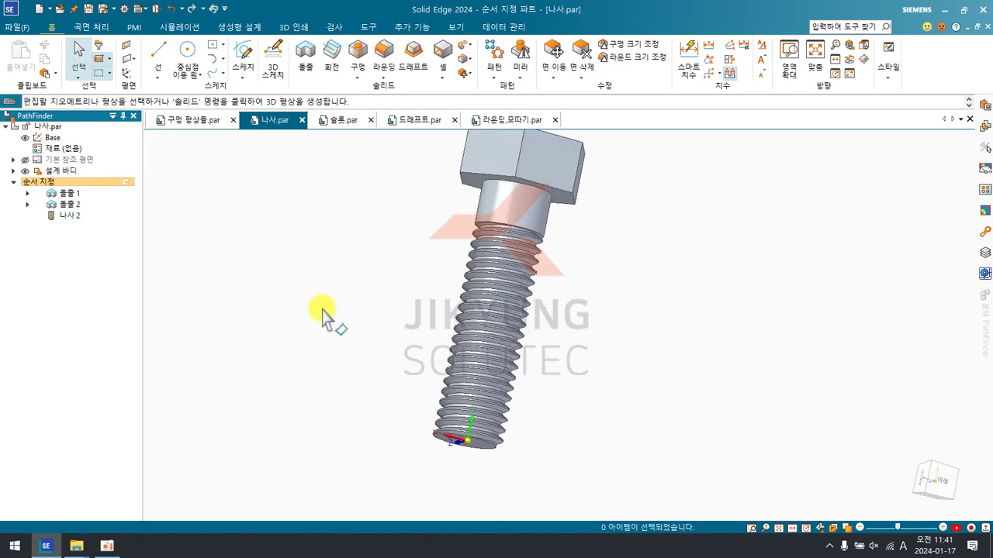
click(186, 120)
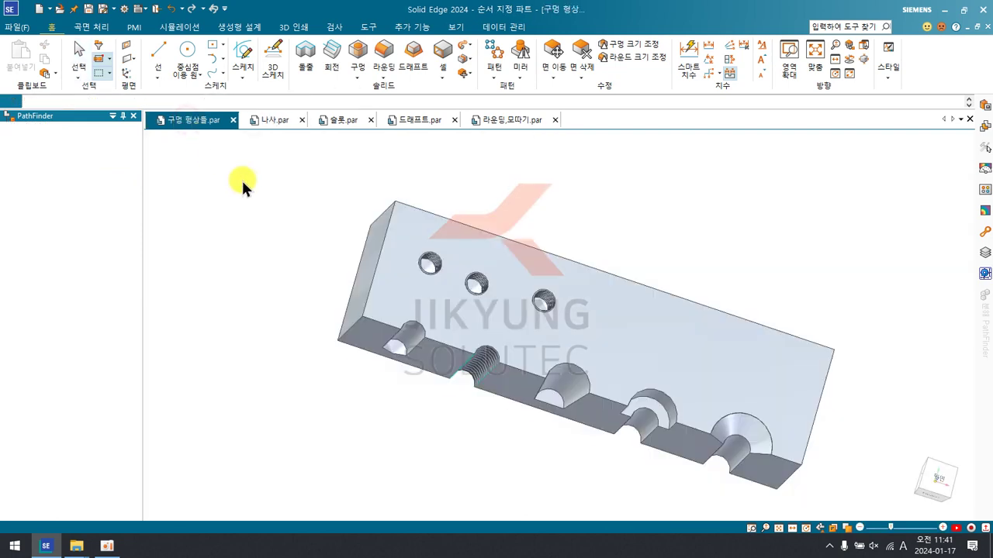
click(264, 121)
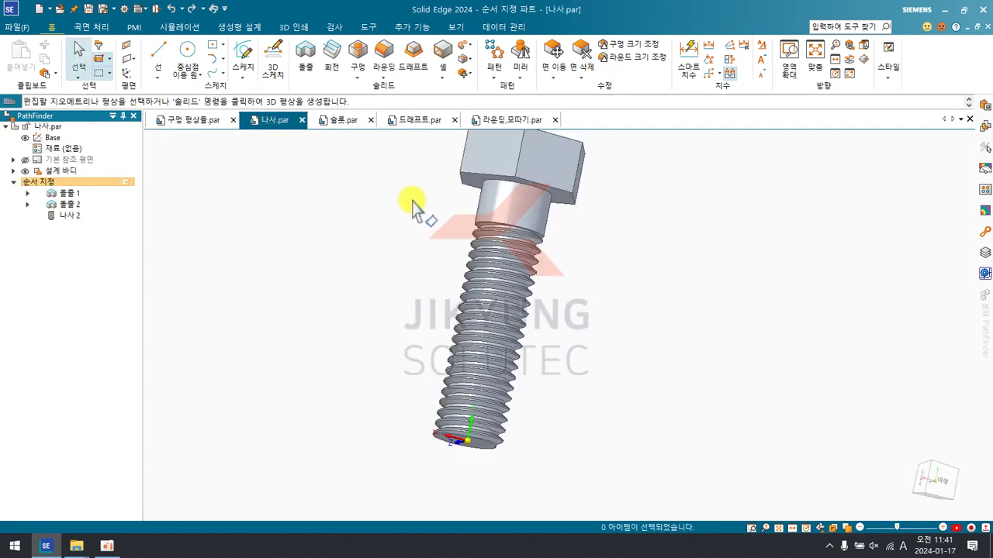
middle_drag(404, 372, 308, 376)
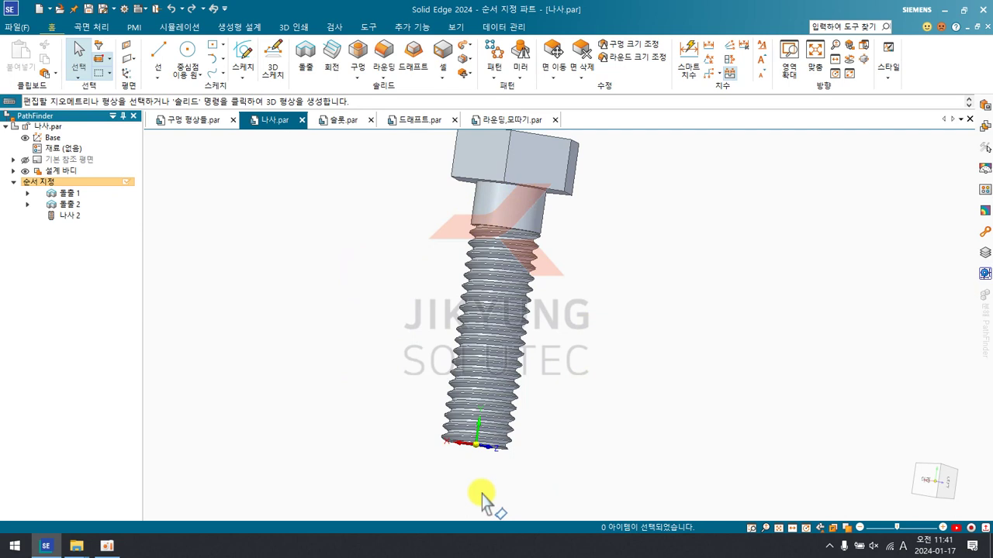
Step: Edit the bolt shank's thread again, switch off its physical thread option and finish the feature
click(473, 380)
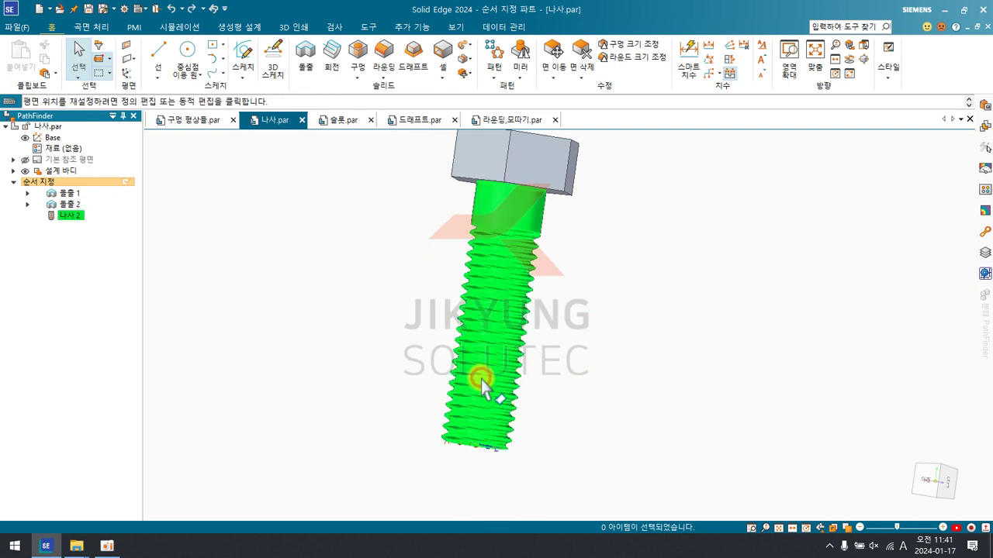
click(500, 338)
click(189, 225)
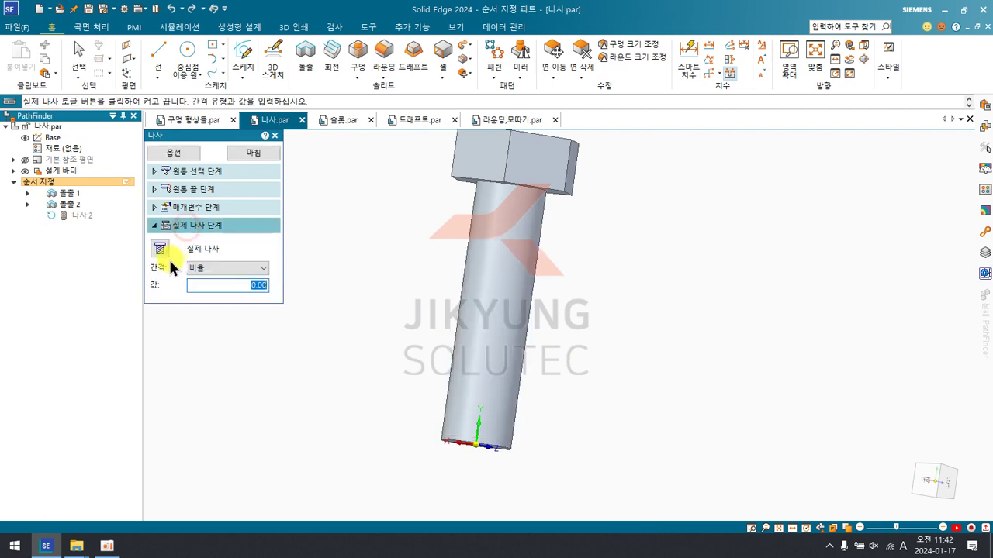
click(161, 247)
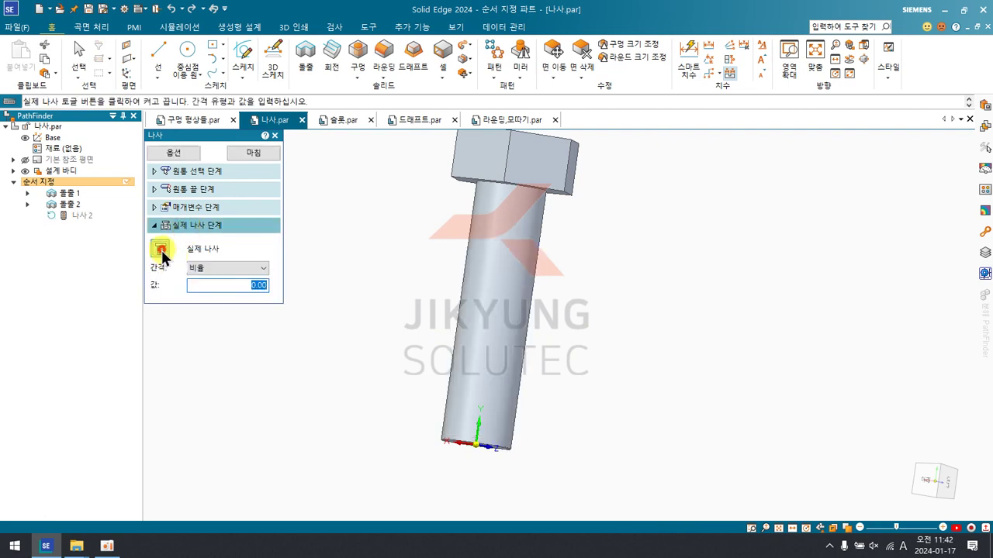
right_click(332, 230)
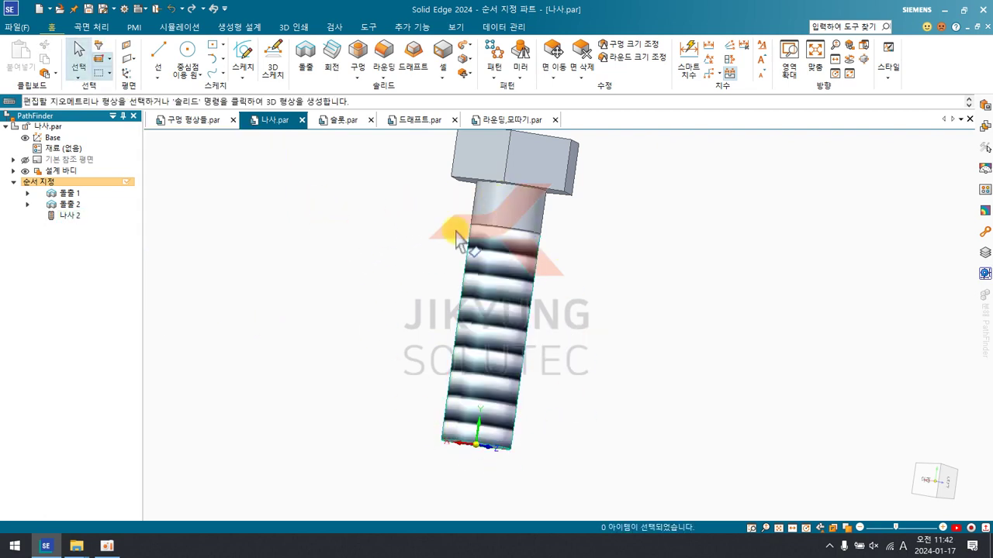
click(358, 354)
Step: Locate the Slot command and switch to the 슬롯.par document with the S-shaped sketch on the block
click(357, 77)
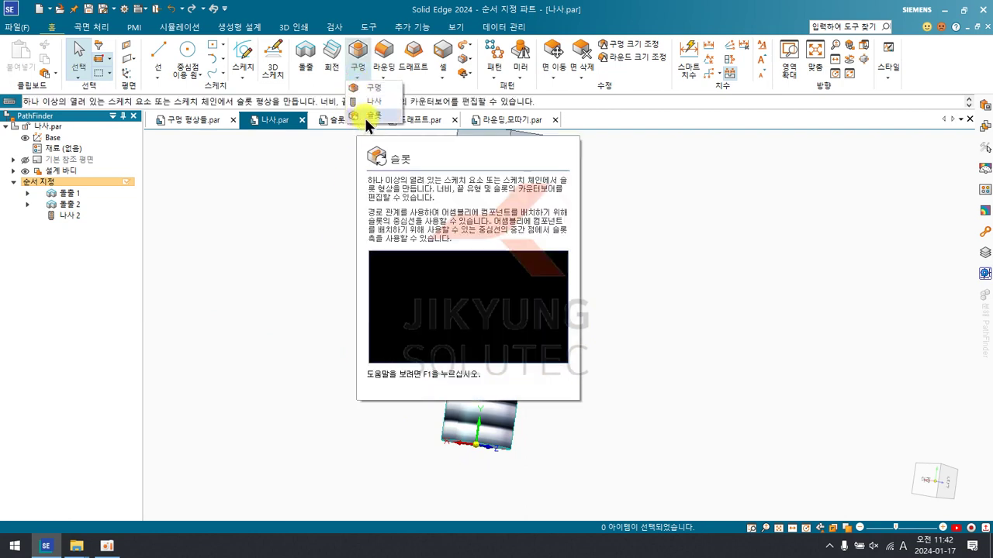
click(305, 181)
click(343, 121)
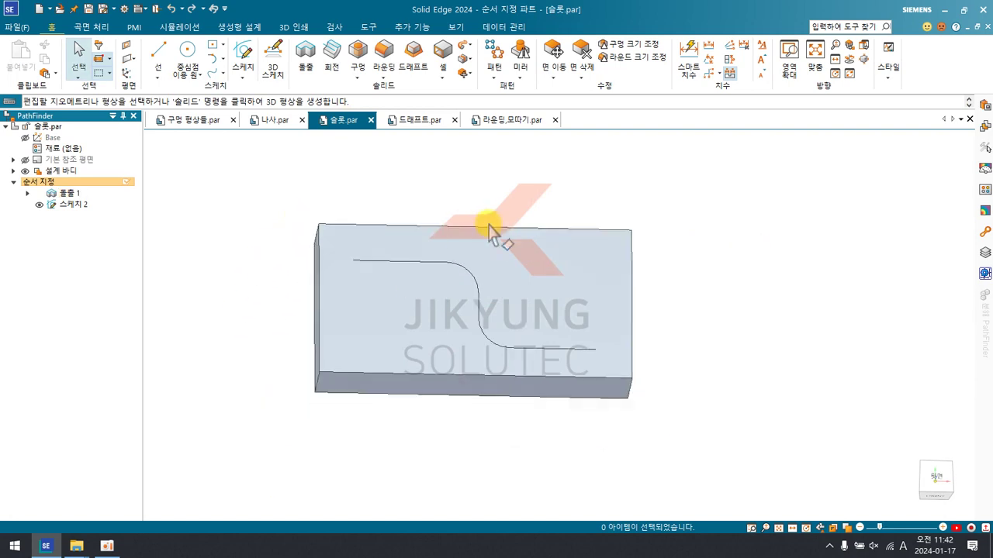
scroll(421, 303, up, 3)
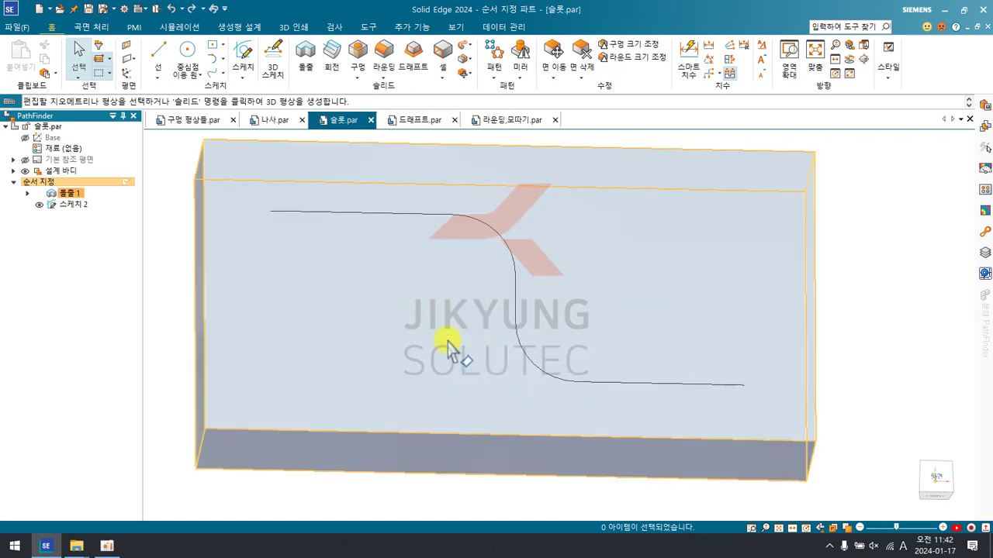
mouse_move(385, 353)
middle_down()
mouse_move(381, 269)
mouse_move(372, 267)
middle_up()
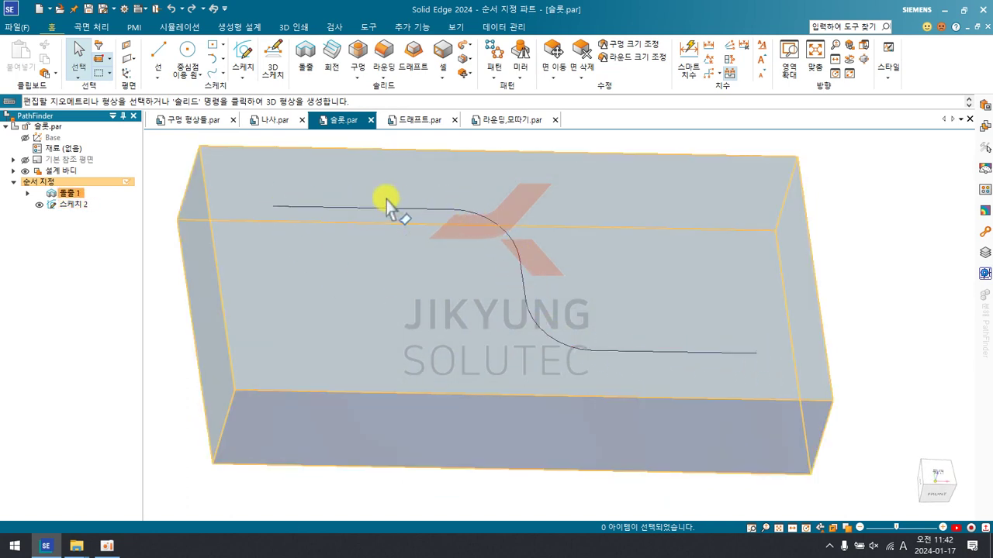
Step: Start a Slot from the block's S-shaped sketch, selecting it as a chain and accepting the selection
click(354, 67)
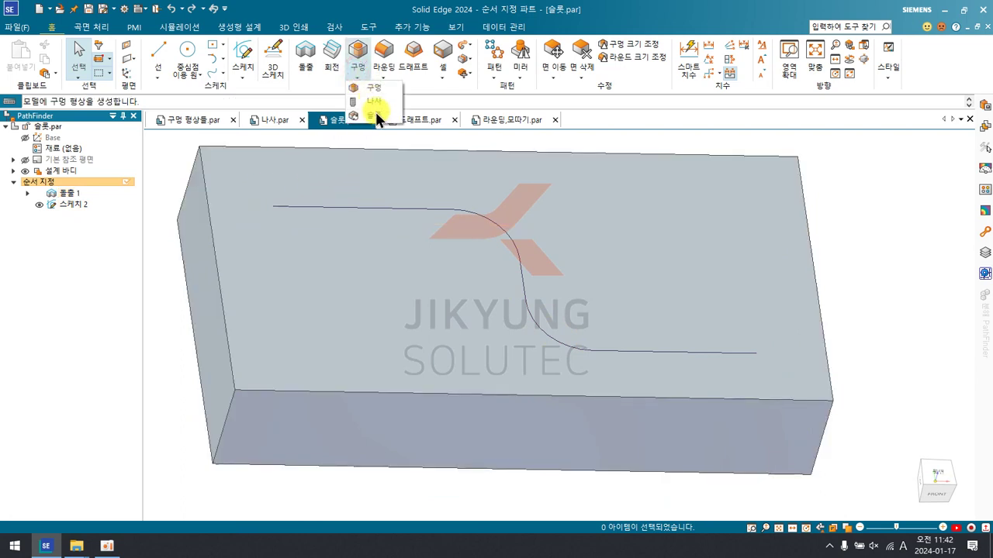
click(376, 116)
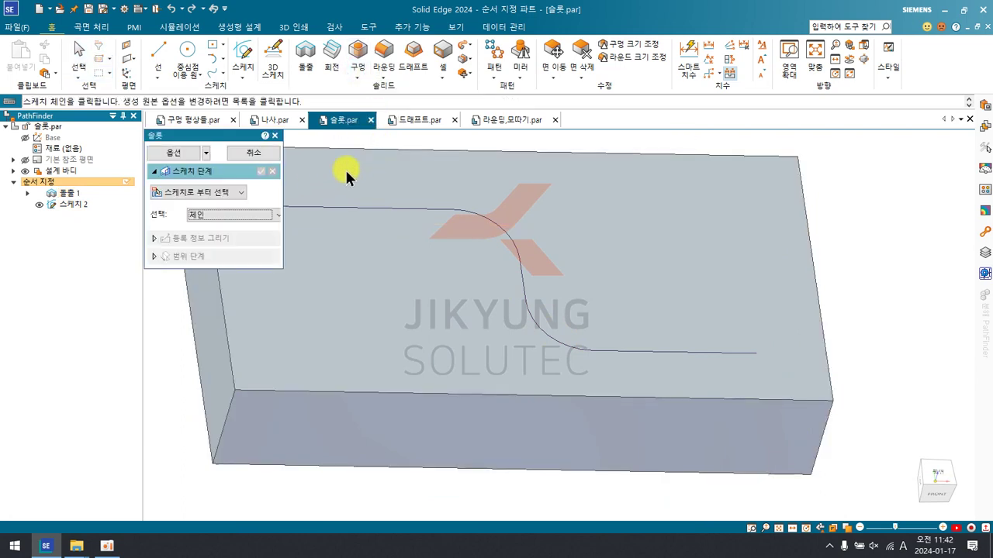
click(295, 206)
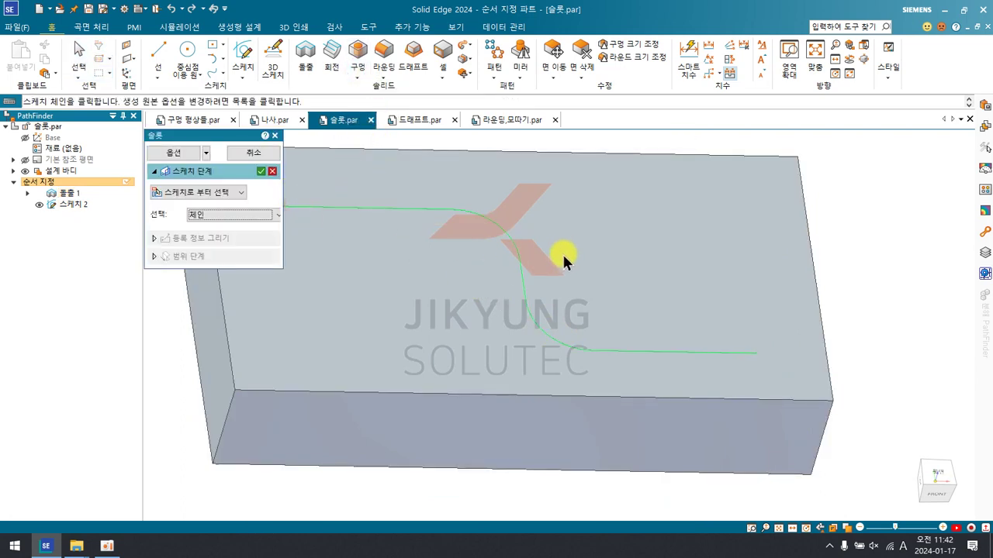
key(ctrl+t)
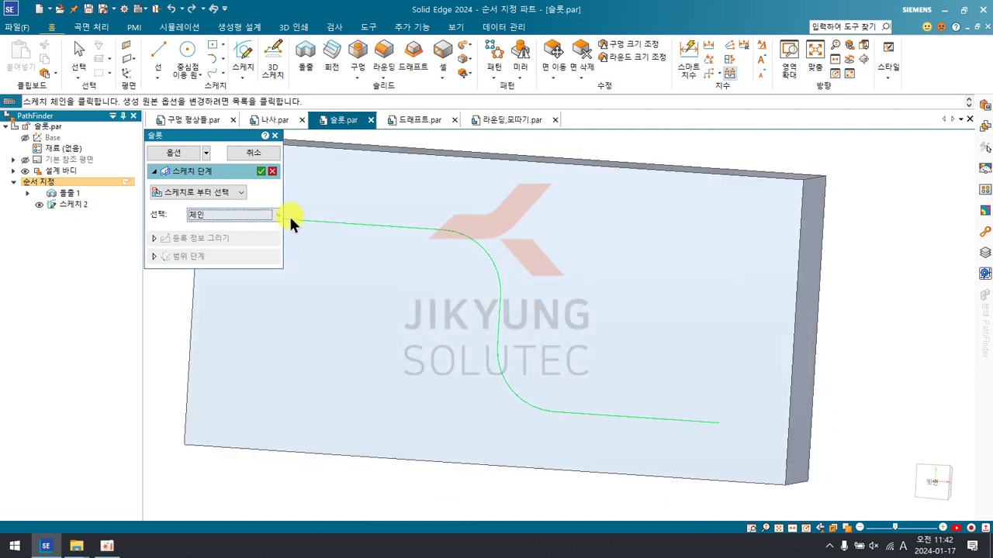
click(206, 193)
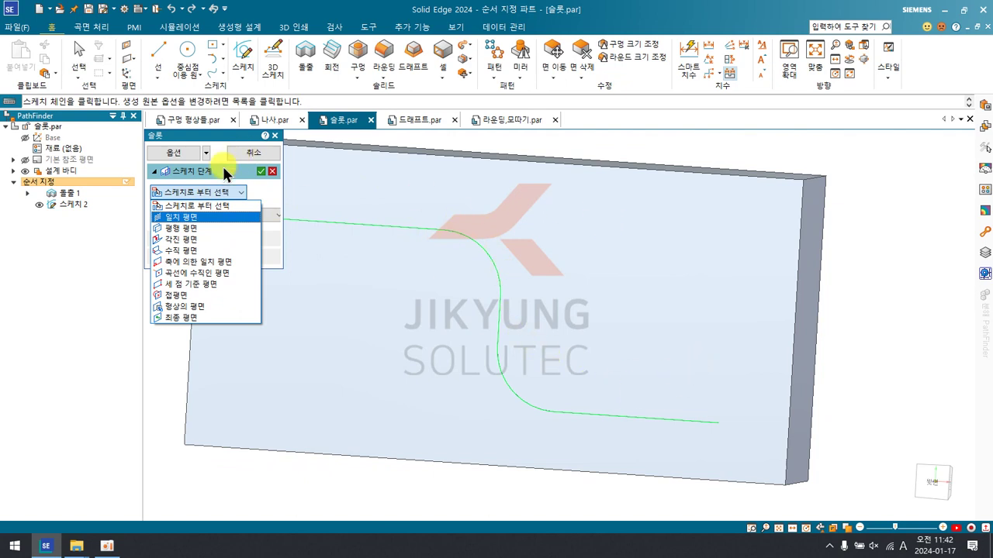
click(198, 194)
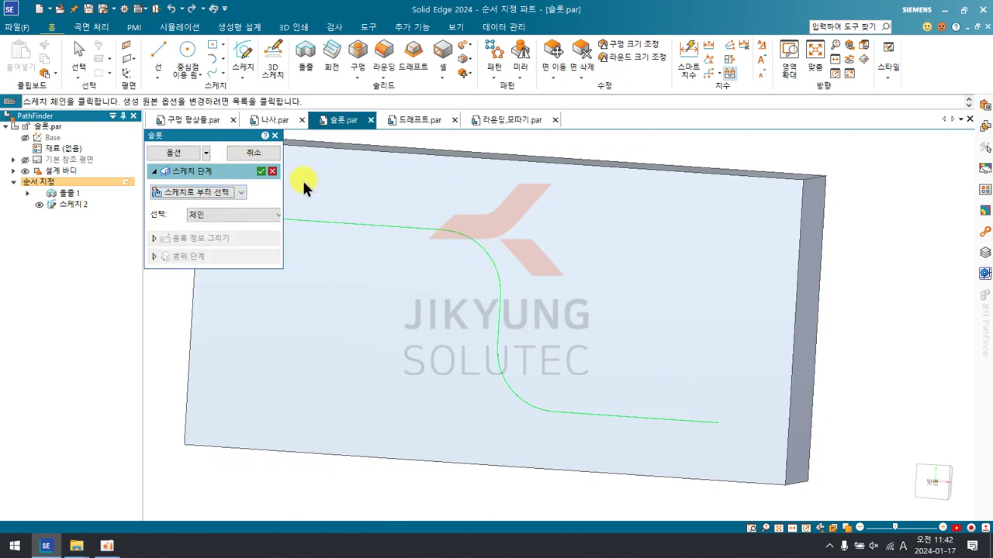
click(262, 172)
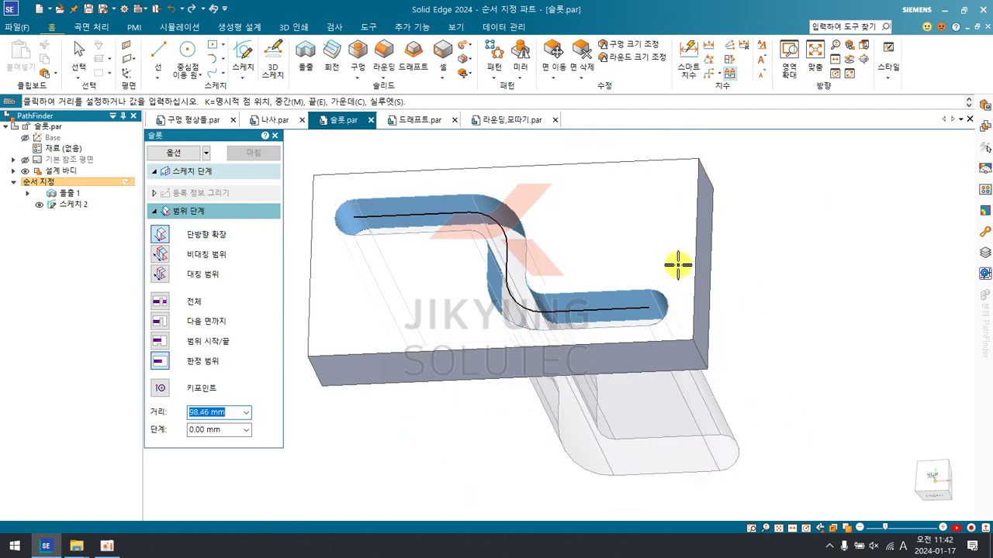
Step: Try a finite slot distance of 10 mm and clear the value again
text(10)
key(Tab)
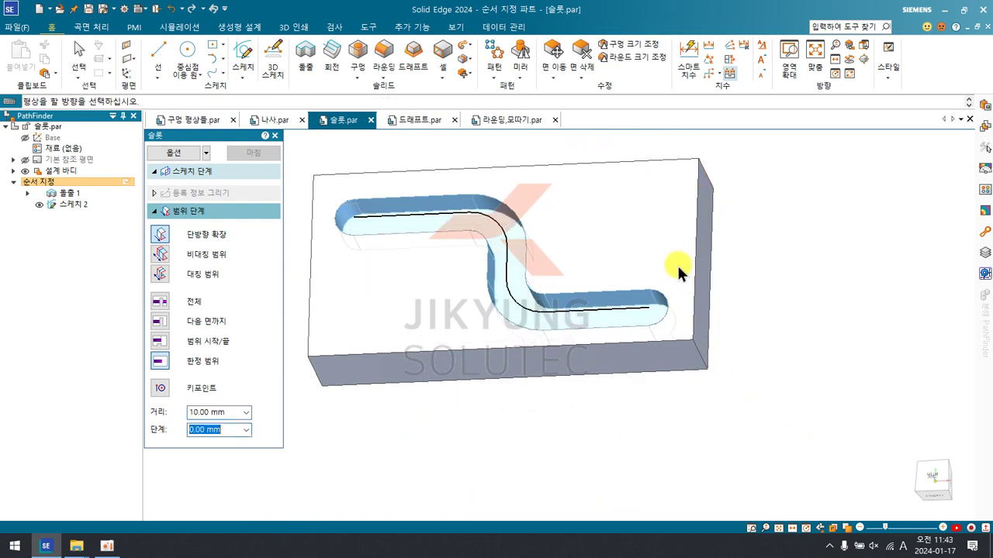
click(235, 411)
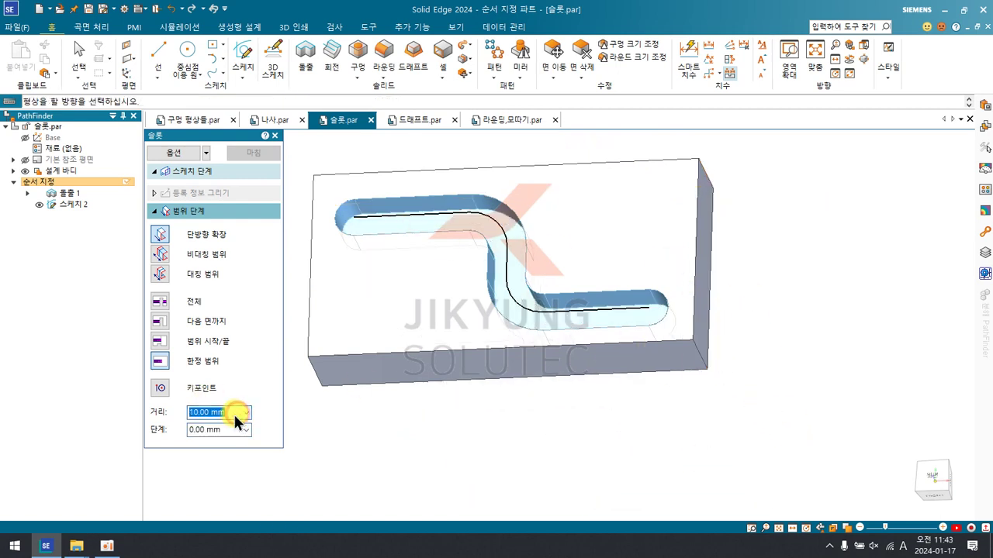
key(BackSpace)
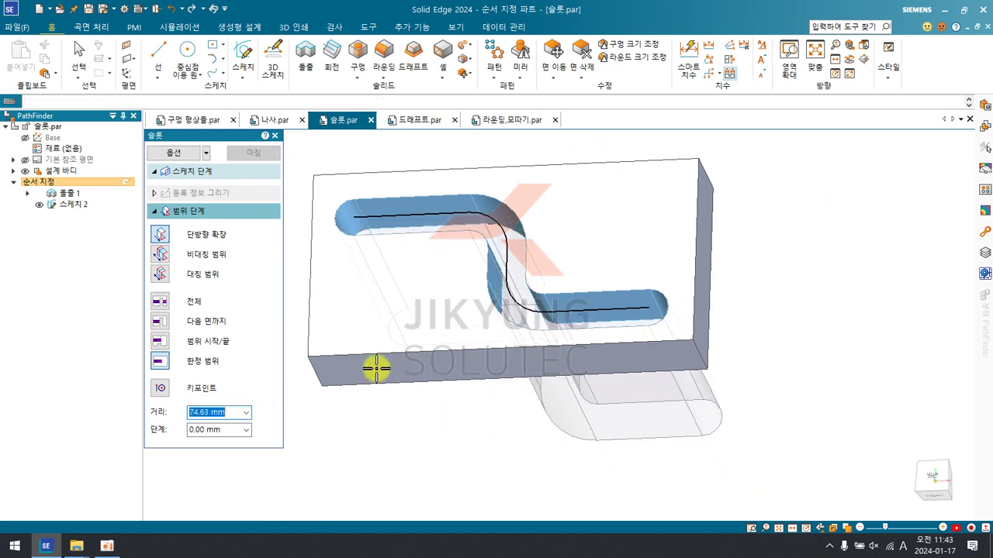
click(395, 380)
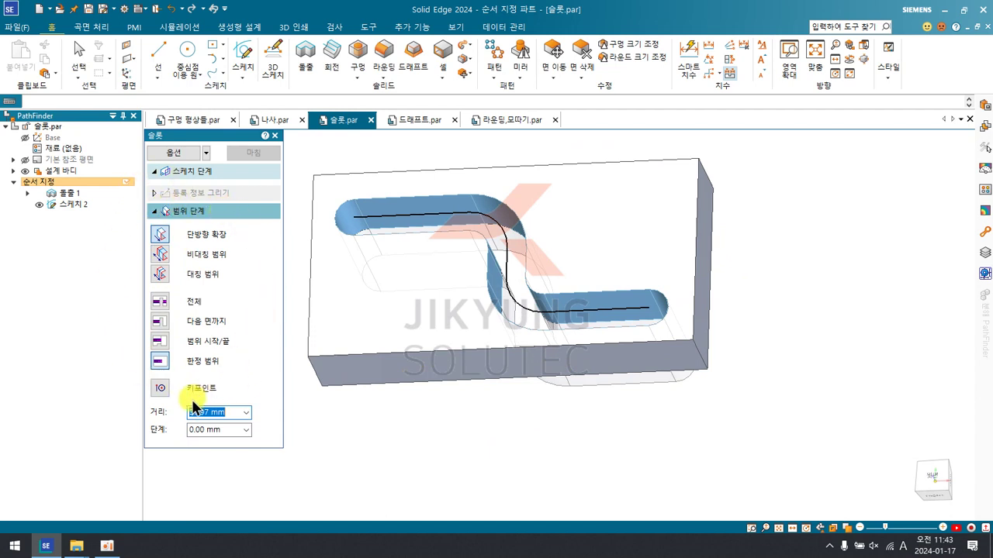
Step: In the slot options, choose flat ends (전개 끝) instead of arc ends and set the slot width to 7 mm
click(173, 154)
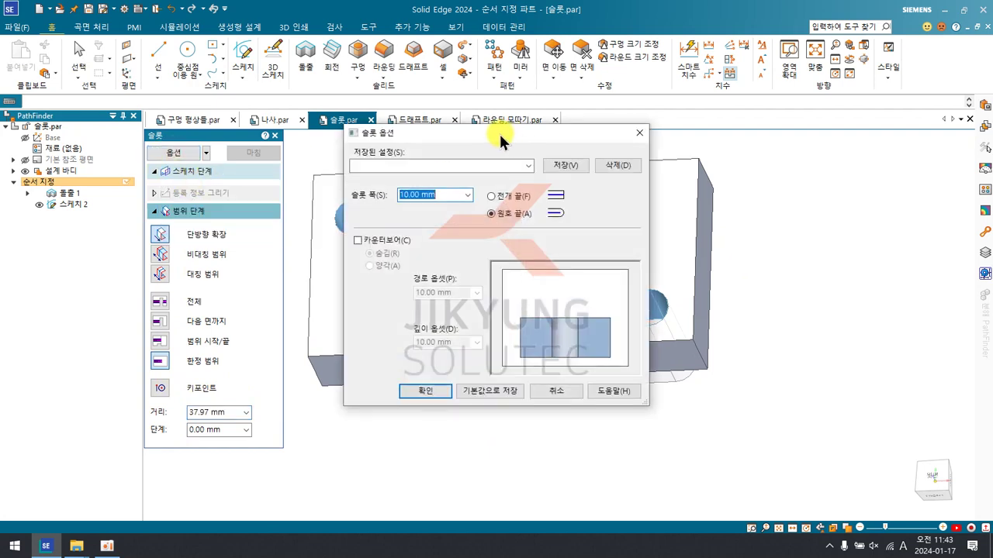
drag(450, 130, 701, 130)
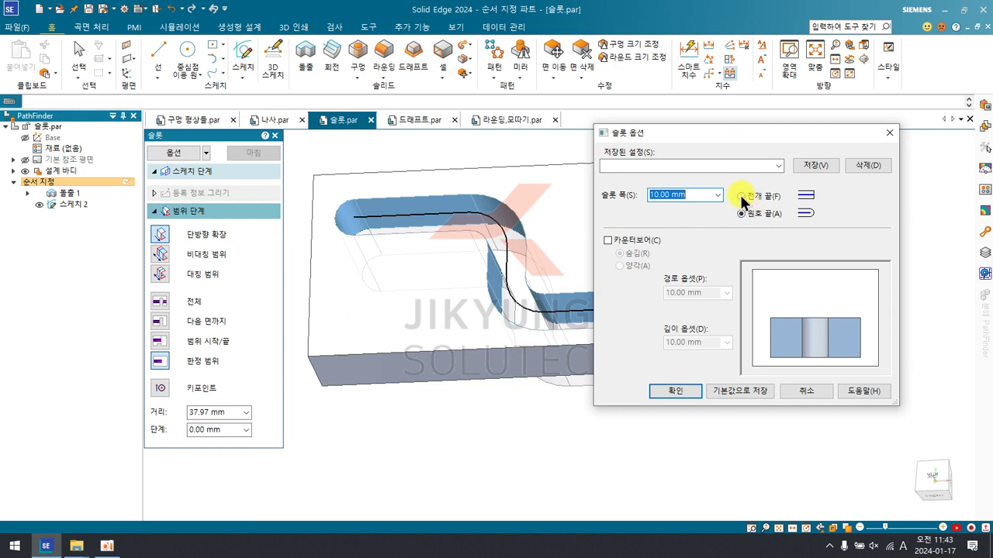
click(677, 393)
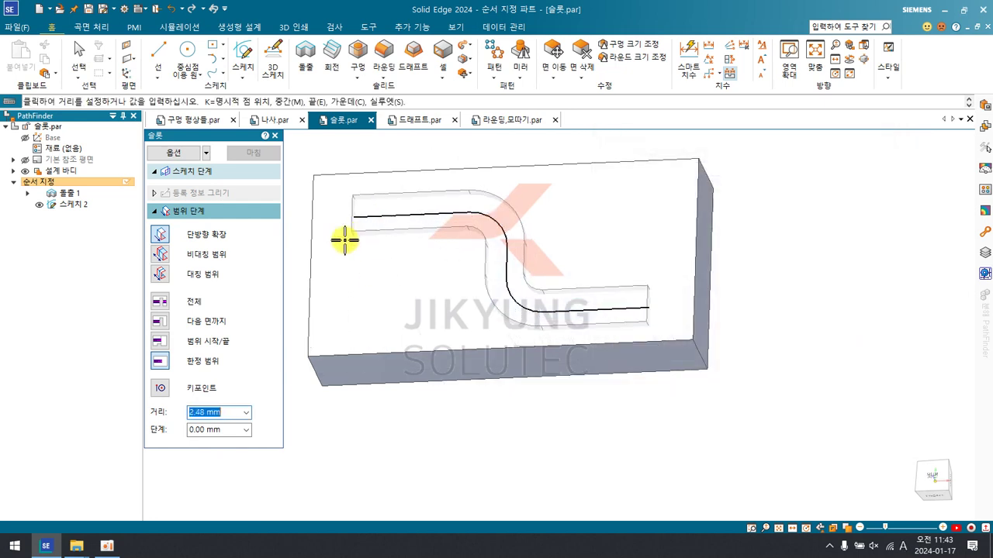
click(175, 152)
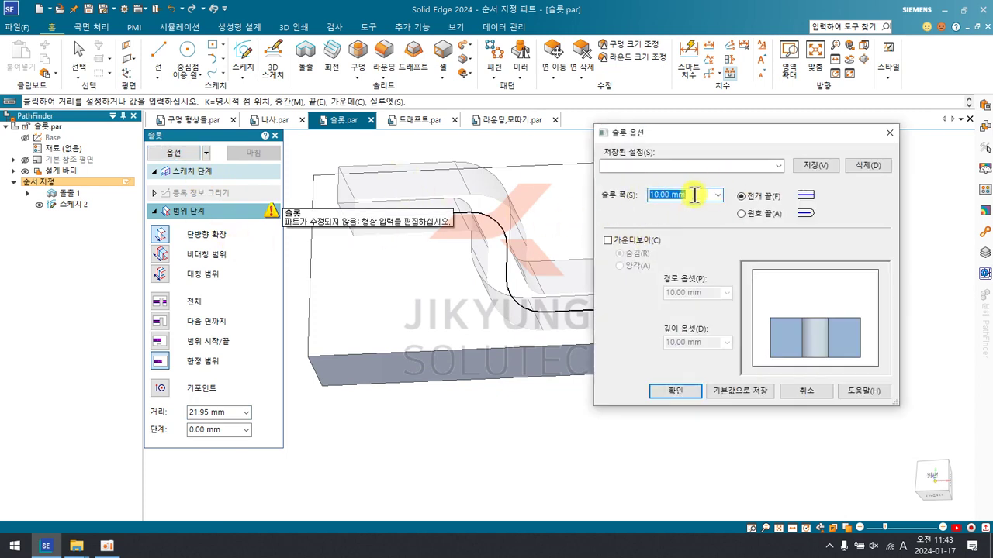
text(78)
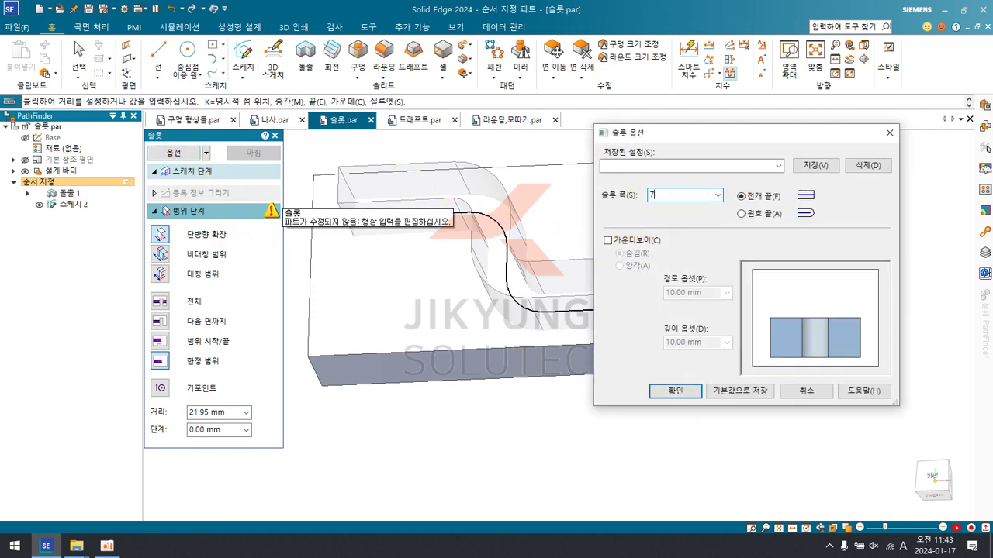
click(685, 383)
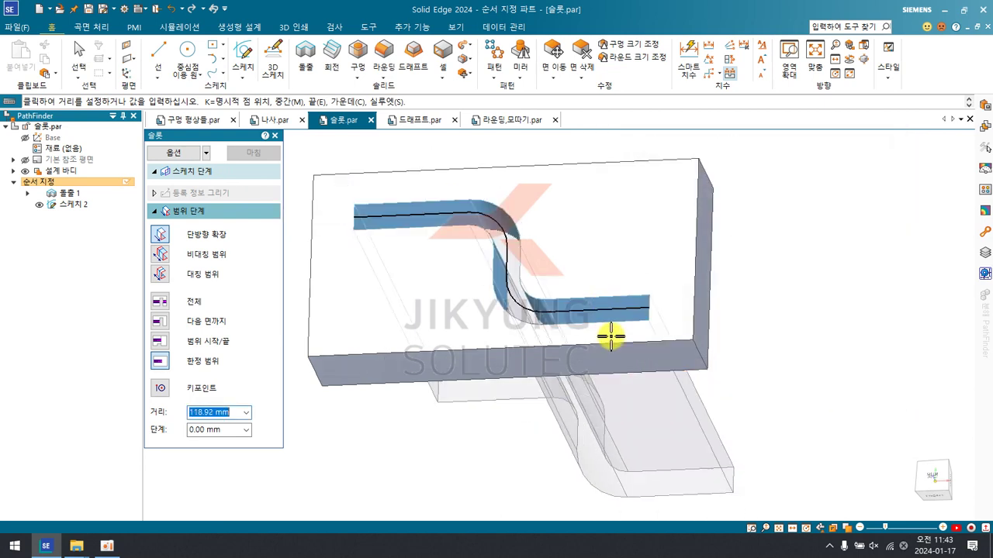
Step: In the slot options, choose arc ends (원호 끝) and enable a recessed (숨김) counterbore with a 2 mm path offset
click(165, 153)
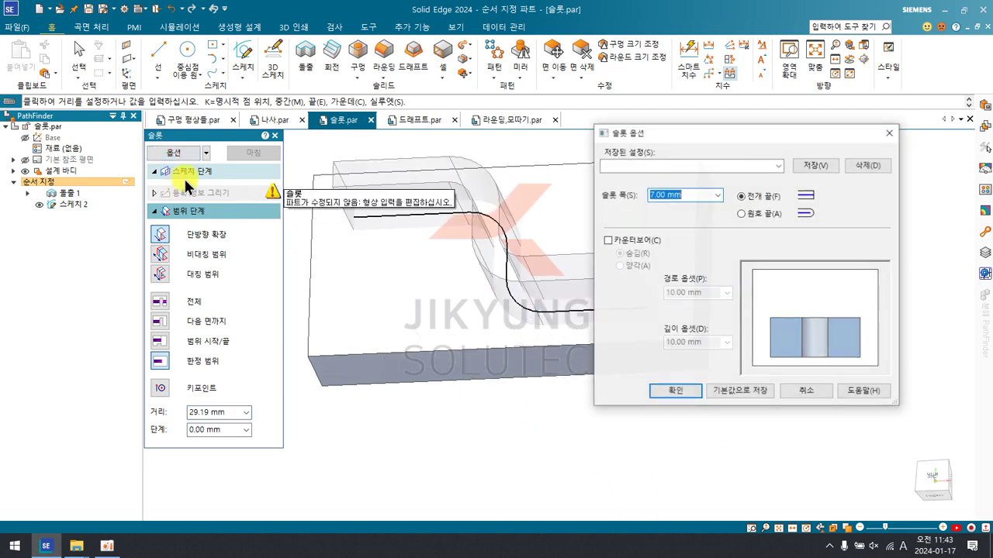
click(742, 214)
click(617, 241)
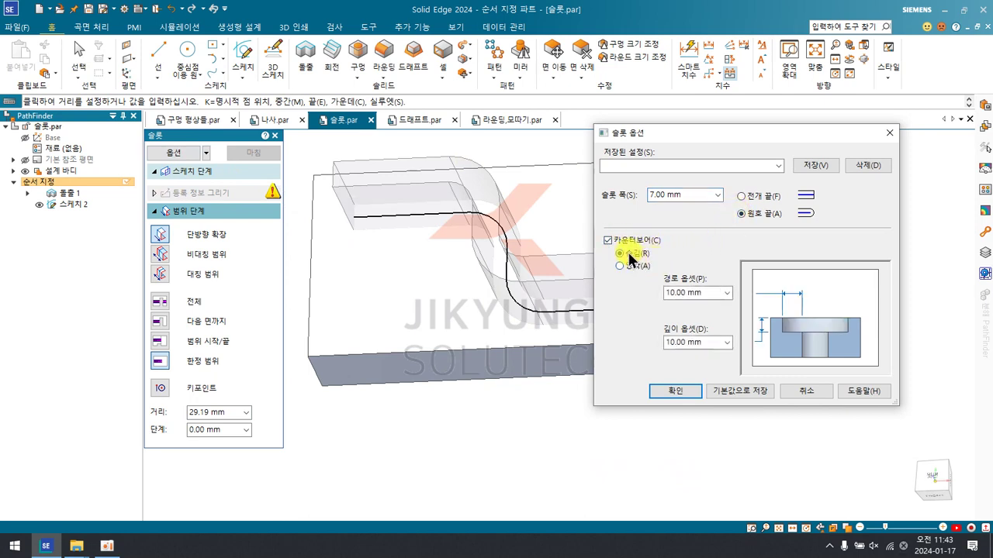
drag(698, 292, 629, 290)
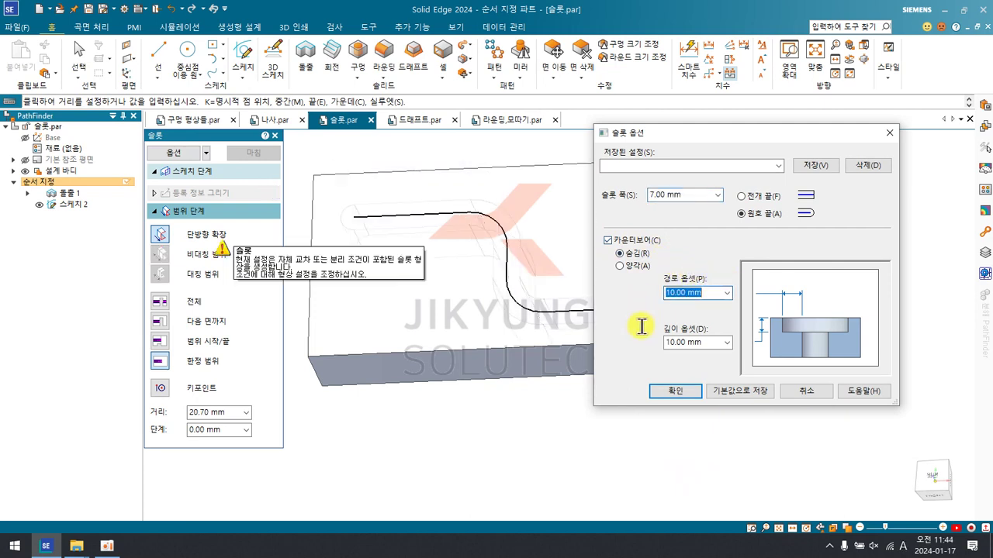
text(2)
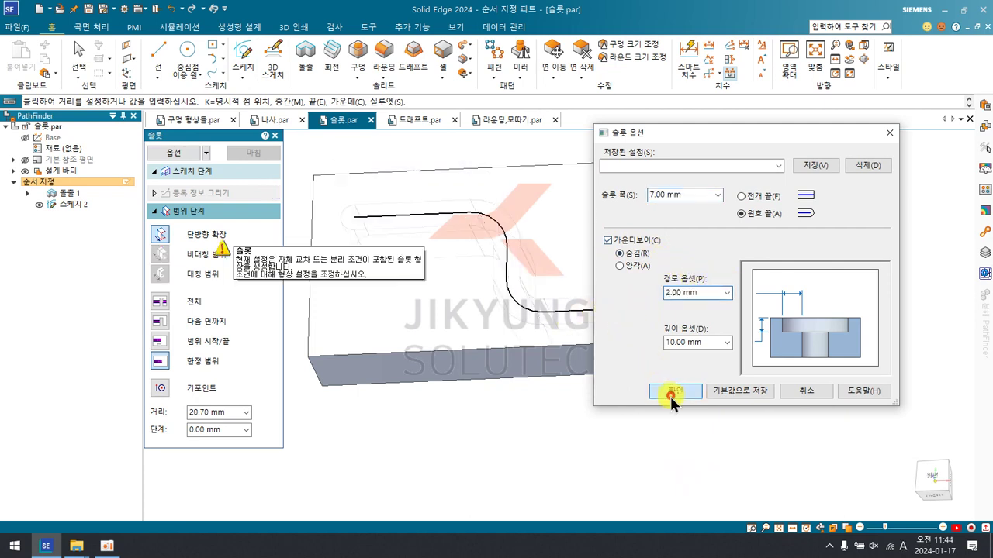
click(672, 393)
scroll(489, 256, up, 3)
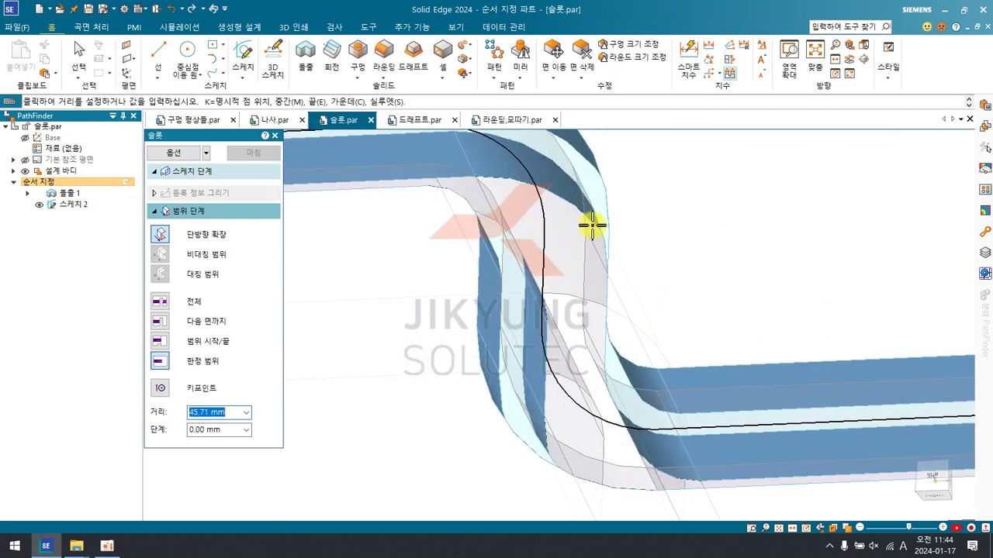
scroll(594, 206, up, 3)
middle_drag(653, 181, 512, 206)
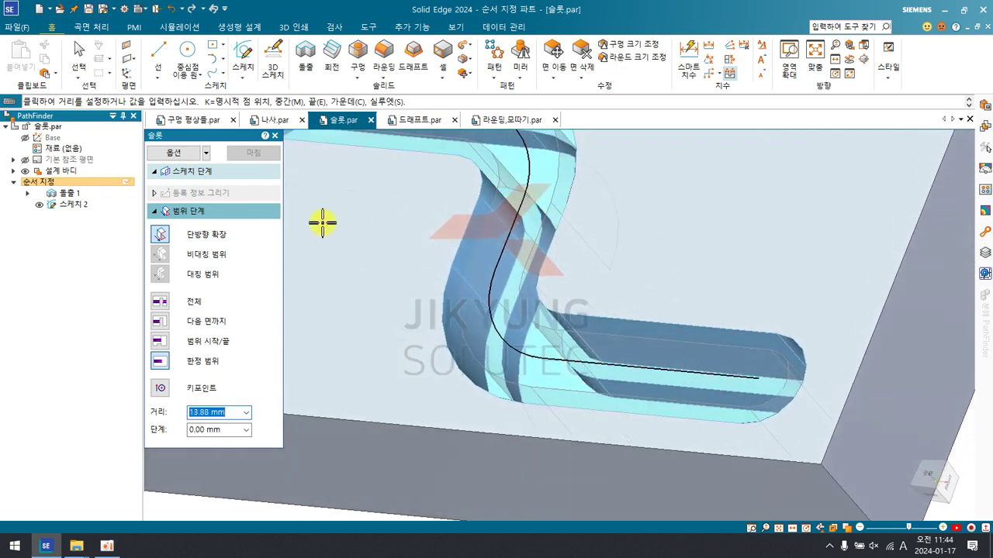
Step: Change the slot's counterbore type from recessed to raised (양각) and inspect the preview
click(175, 154)
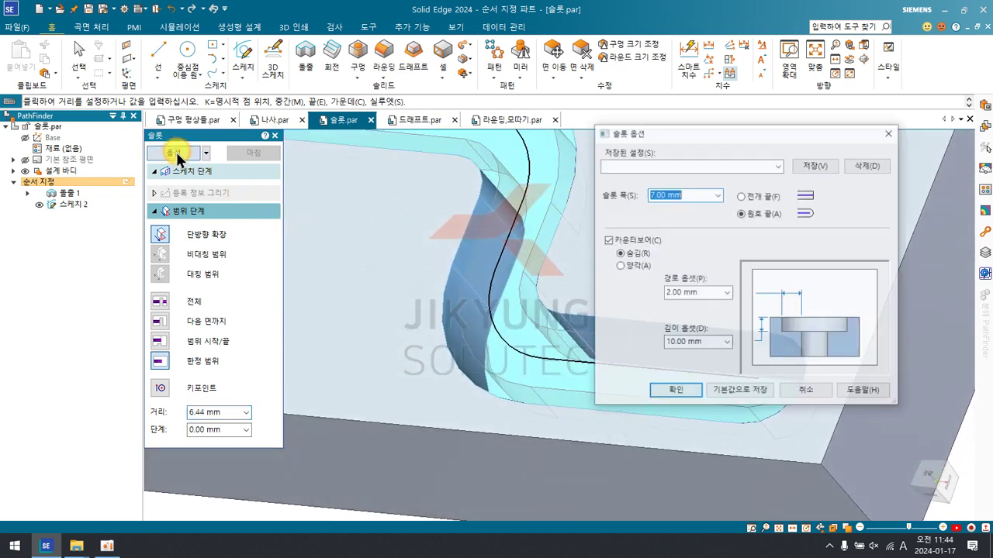
click(620, 266)
click(681, 389)
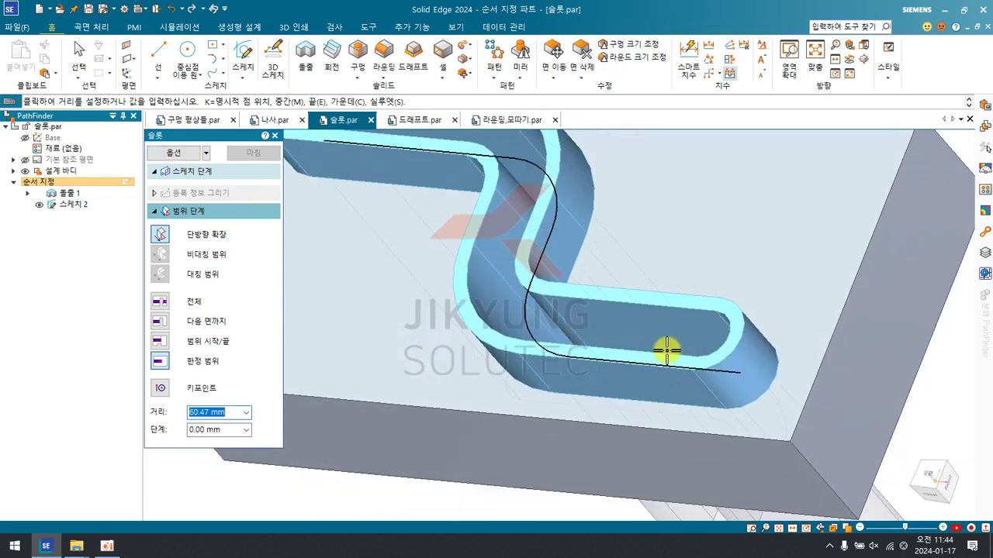
middle_drag(753, 348, 774, 424)
middle_drag(738, 465, 698, 372)
Step: Set the slot counterbore's depth offset to 2 mm
click(163, 154)
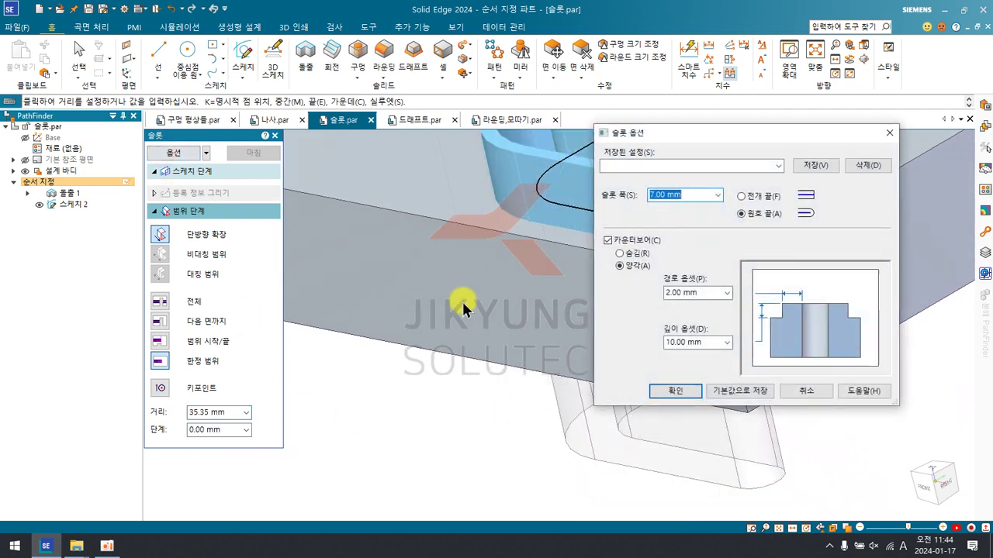
click(710, 344)
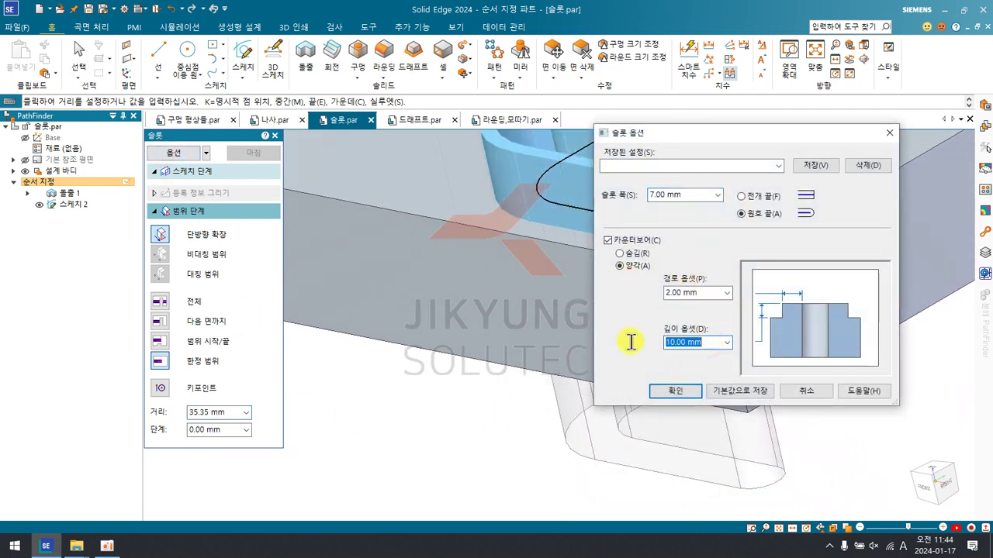
text(2)
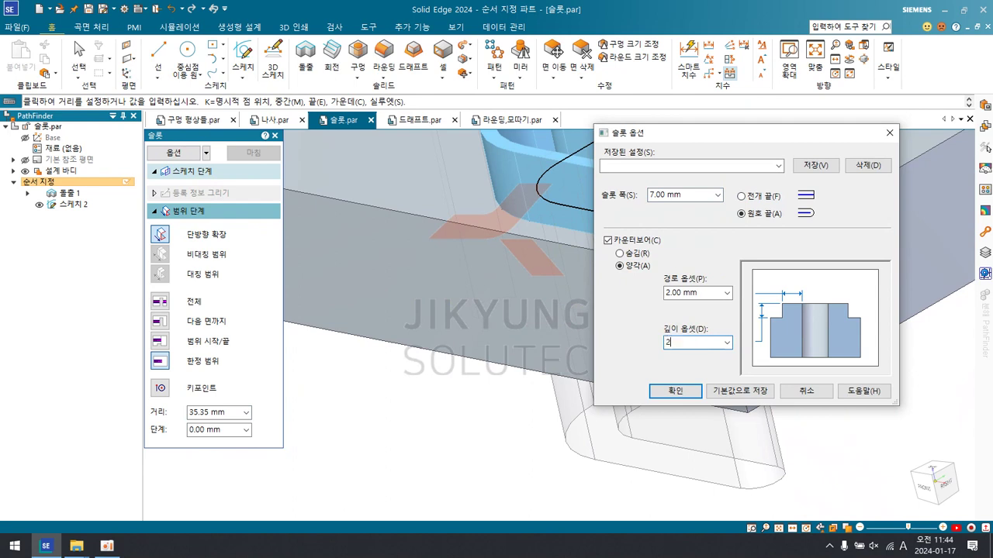
click(671, 392)
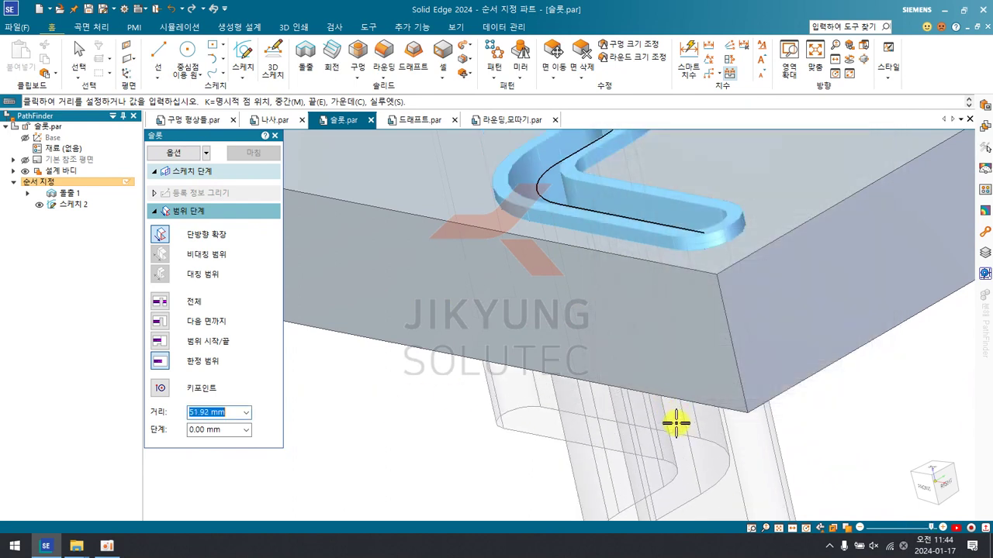
scroll(667, 421, down, 2)
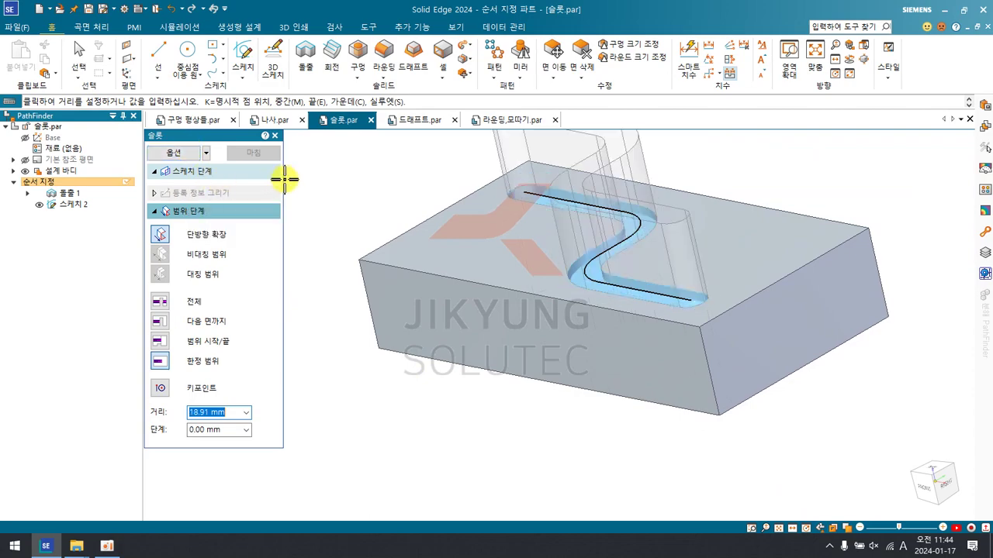
Step: Cut the slot into the block with a finite depth of about 29 mm and finish the feature
click(409, 334)
middle_drag(377, 211, 386, 320)
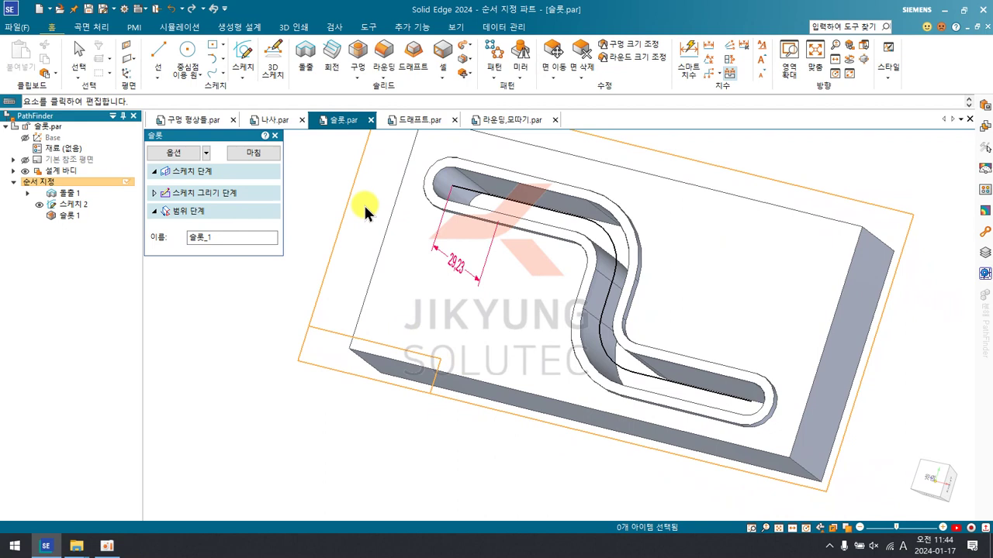
middle_drag(331, 257, 361, 228)
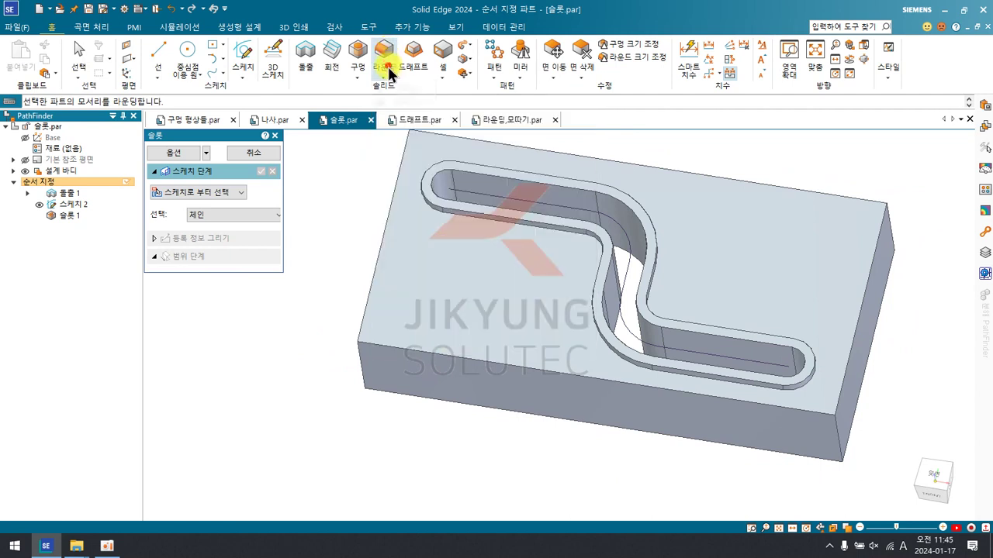
Step: Leave the Slot command and switch to the 라운딩,모따기.par document
click(356, 196)
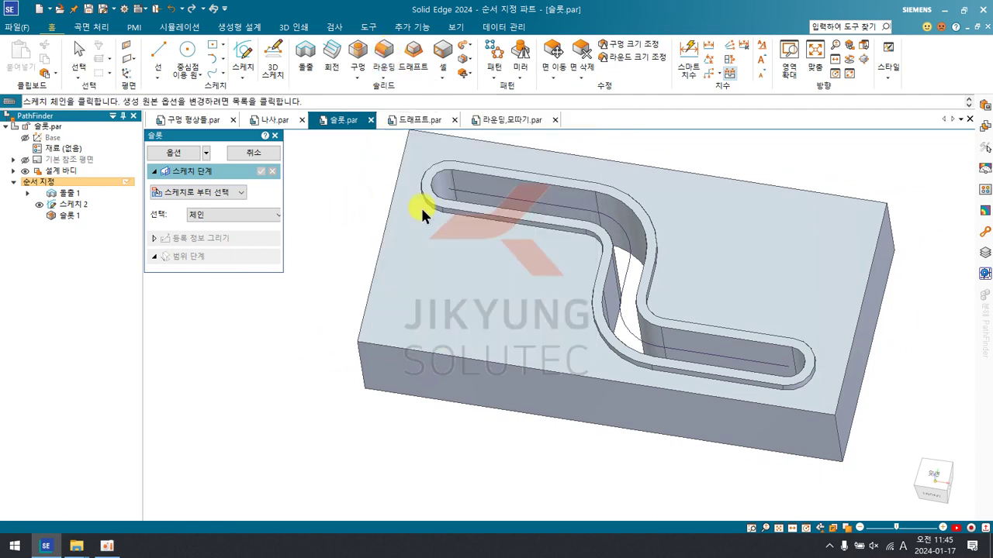
click(490, 122)
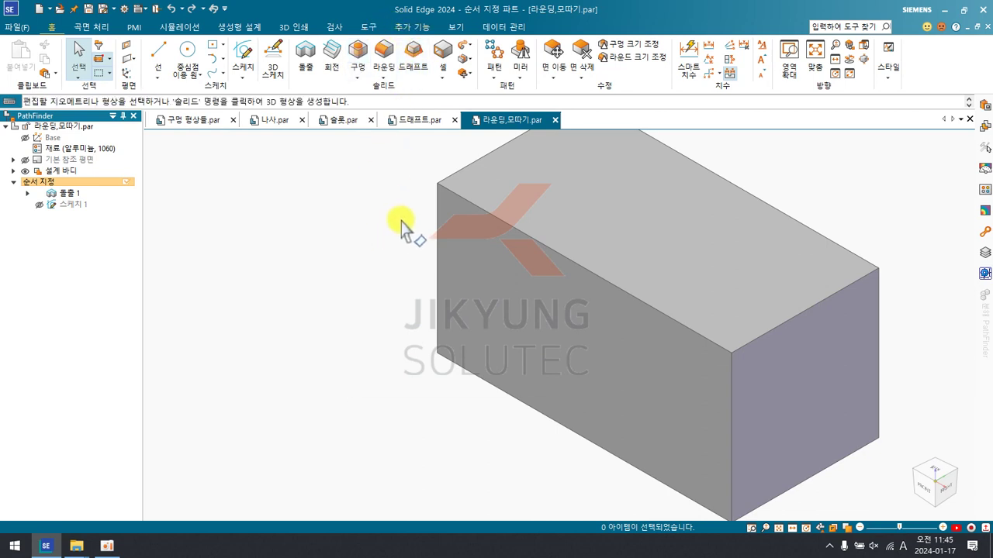
Step: Start a Round on the block and accept a 5 mm radius for the three edges meeting at the front upper corner
click(382, 58)
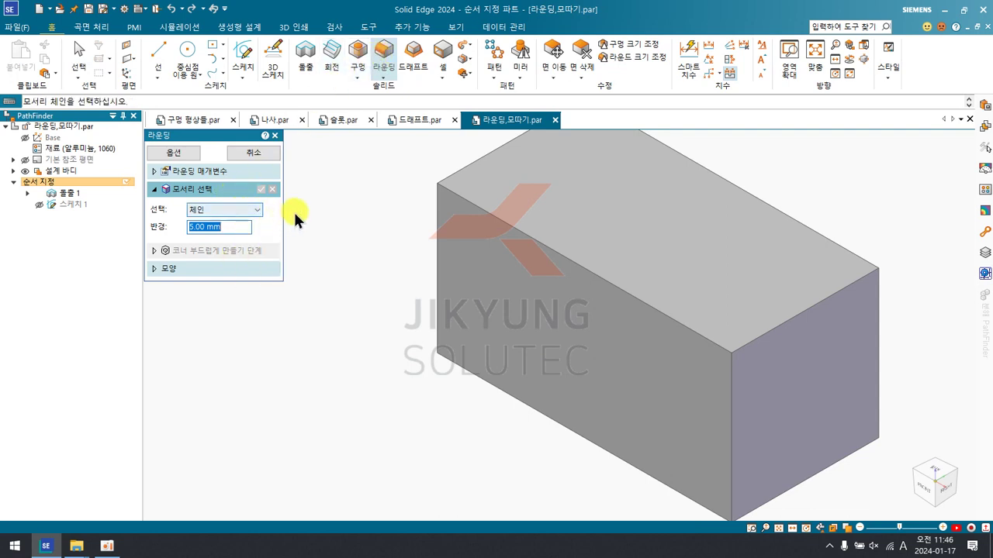
click(536, 245)
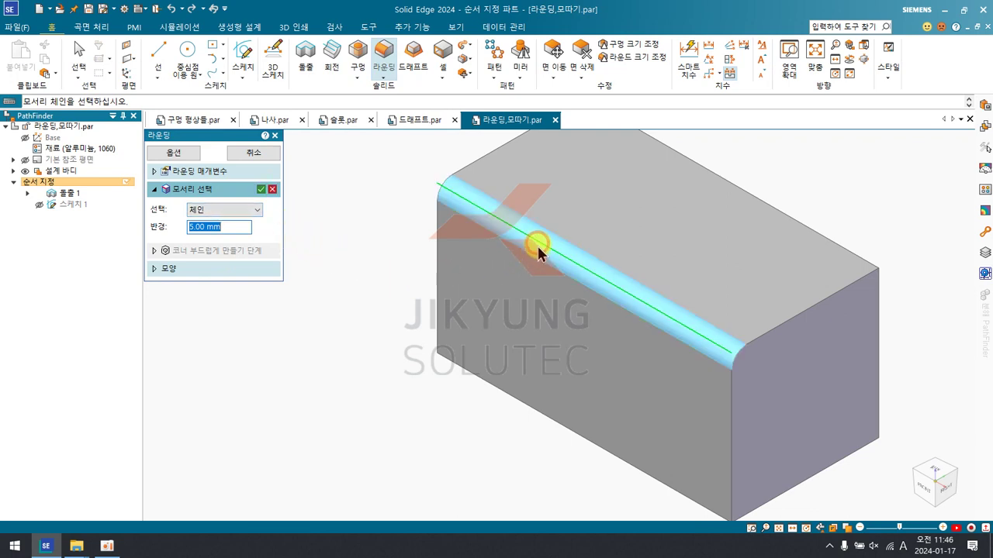
click(764, 332)
click(729, 419)
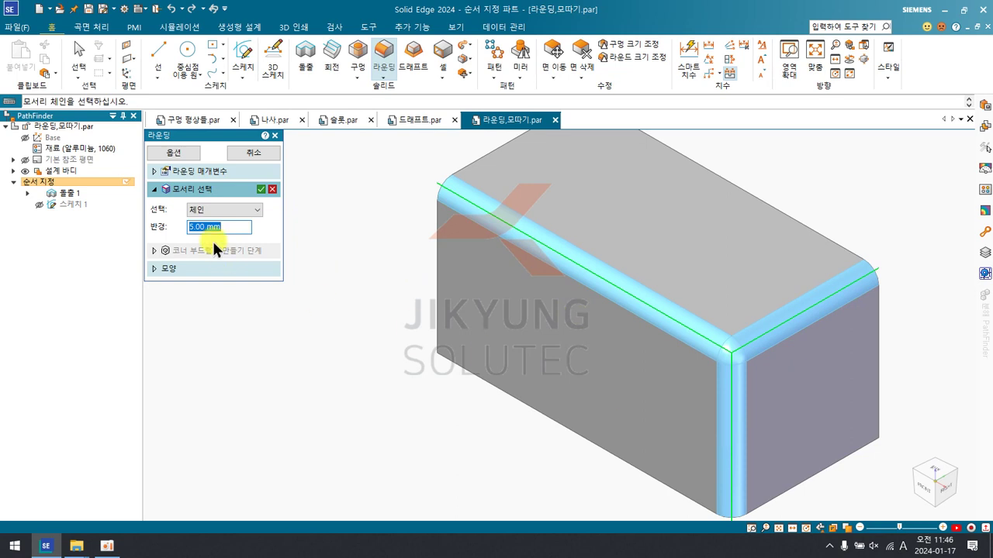
key(Return)
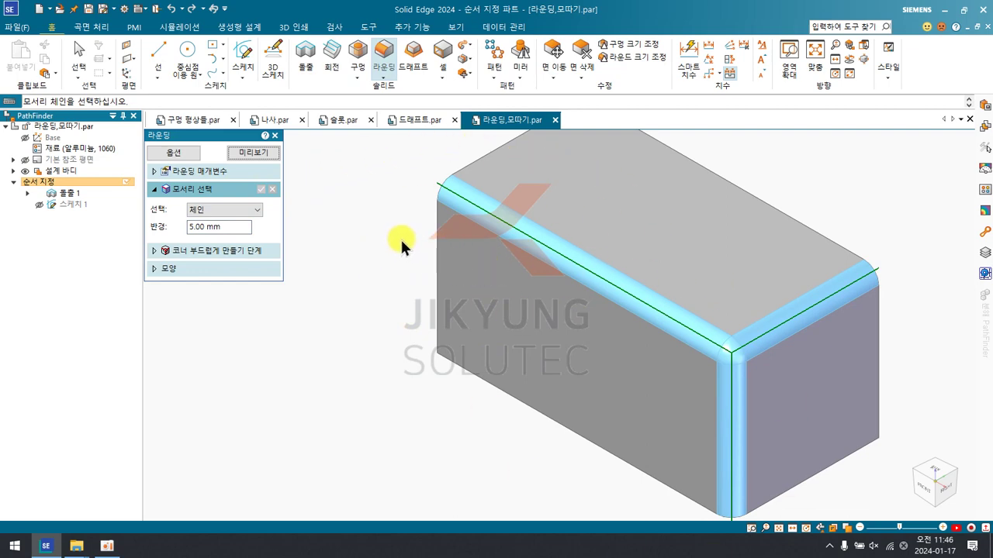
Step: Add two edges of the block's far end face to the same round with a 10 mm radius
middle_drag(401, 239, 576, 261)
click(231, 225)
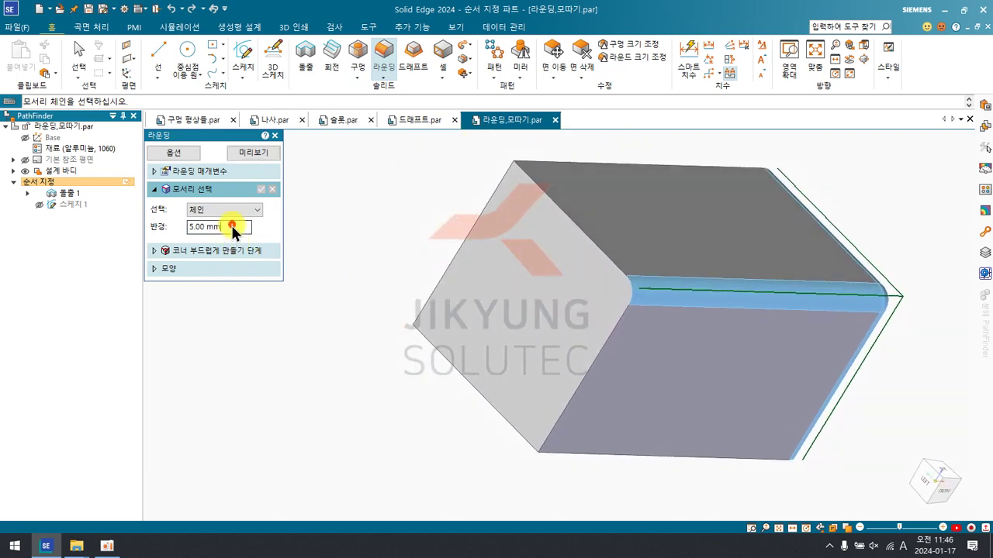
drag(231, 225, 160, 225)
text(10)
click(573, 224)
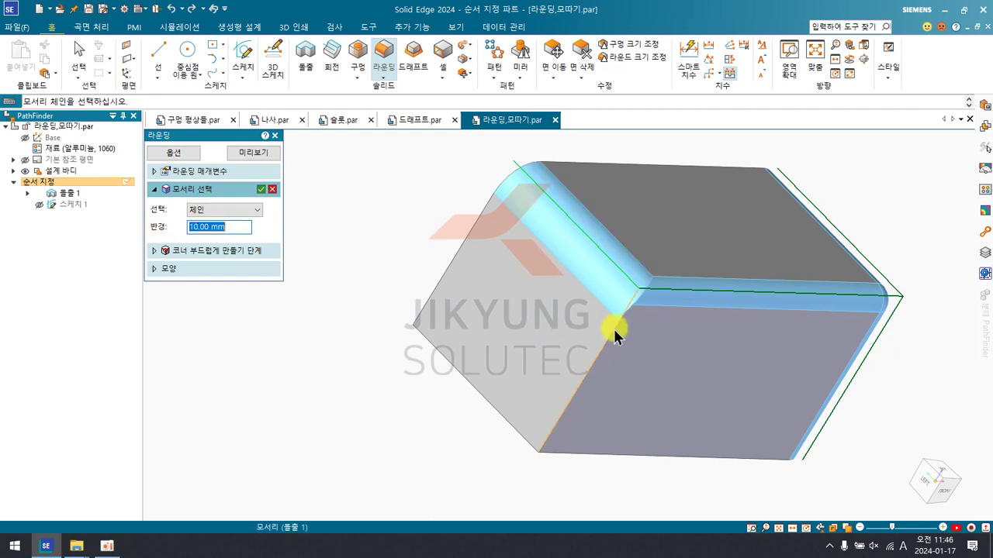
click(606, 334)
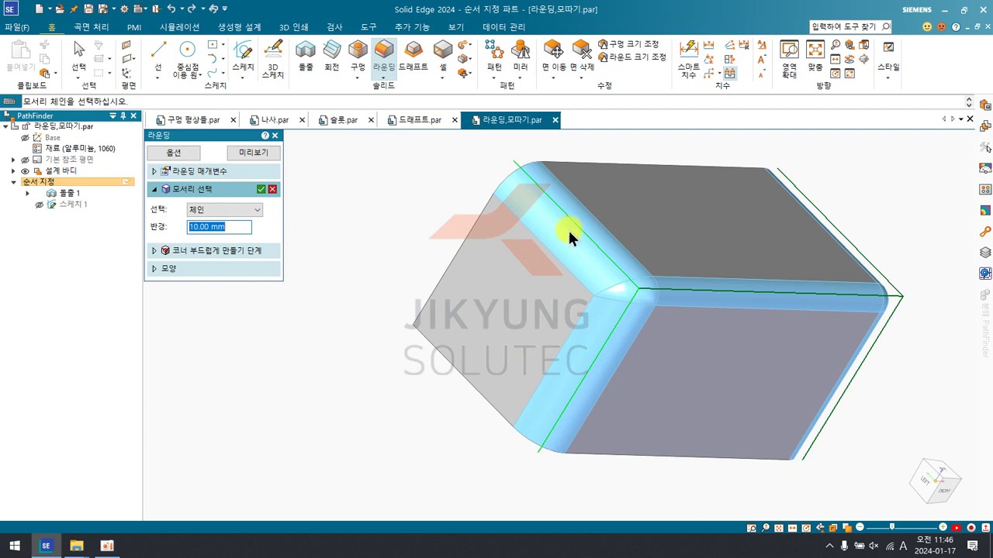
right_click(375, 175)
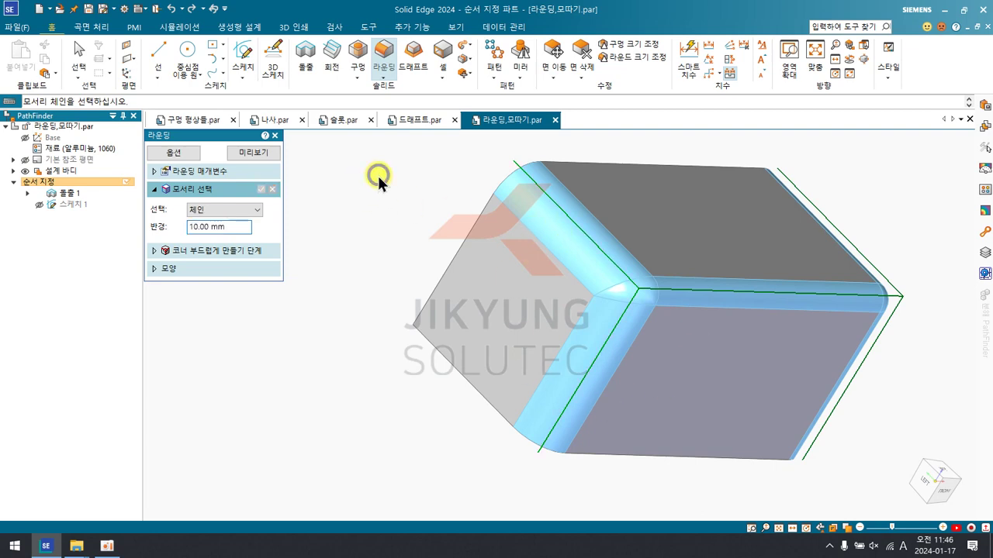
Step: Add the remaining long upper edge to the round with a 15 mm radius and finish the feature
middle_drag(694, 214, 326, 262)
click(229, 224)
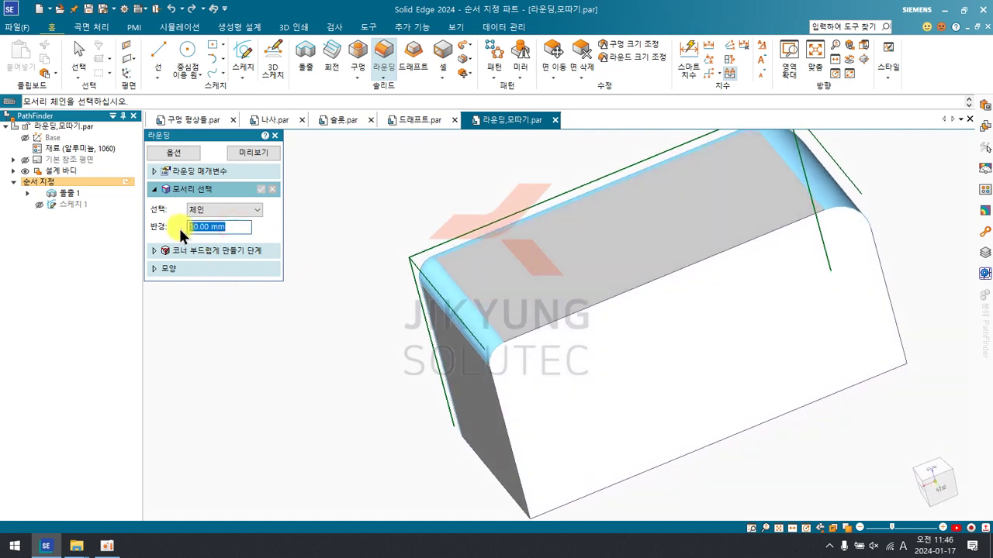
text(15)
click(579, 307)
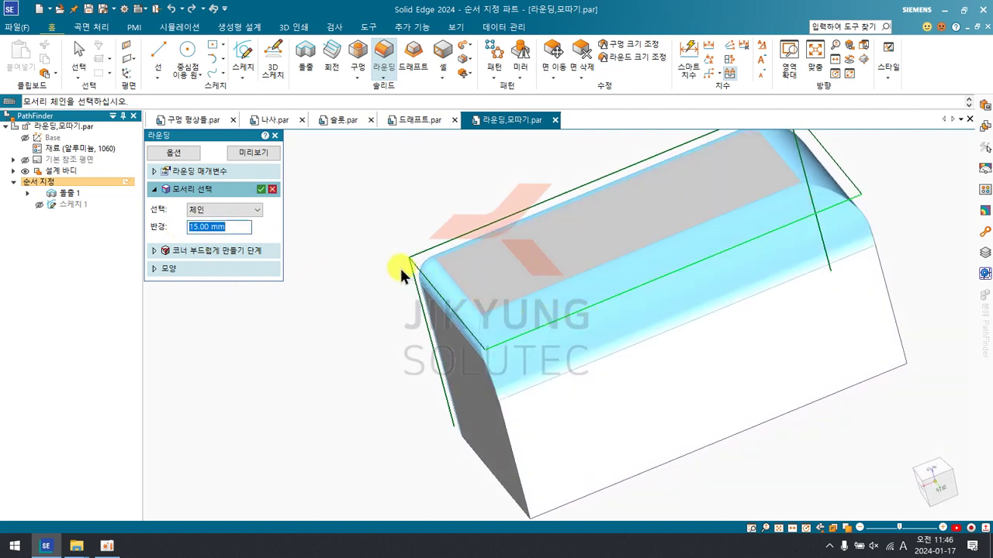
middle_drag(399, 266, 771, 331)
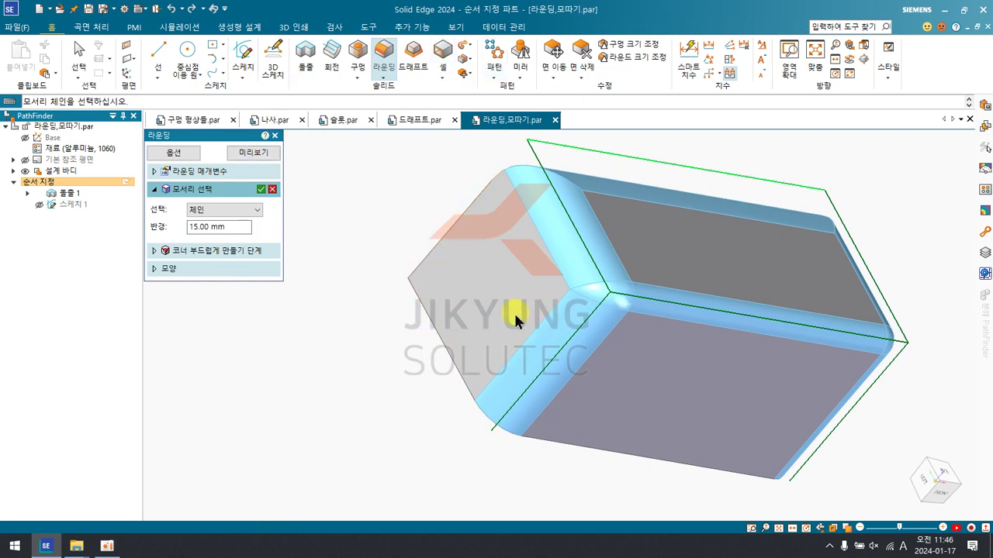
click(262, 189)
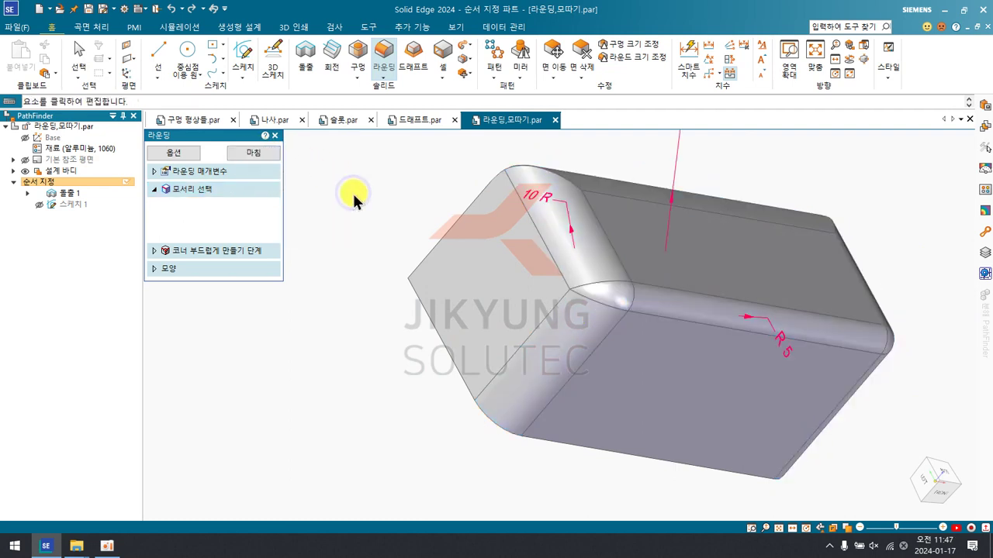
right_click(399, 194)
Step: Inspect the rounded block, exit the Round command and undo the finished round
middle_drag(412, 215, 457, 256)
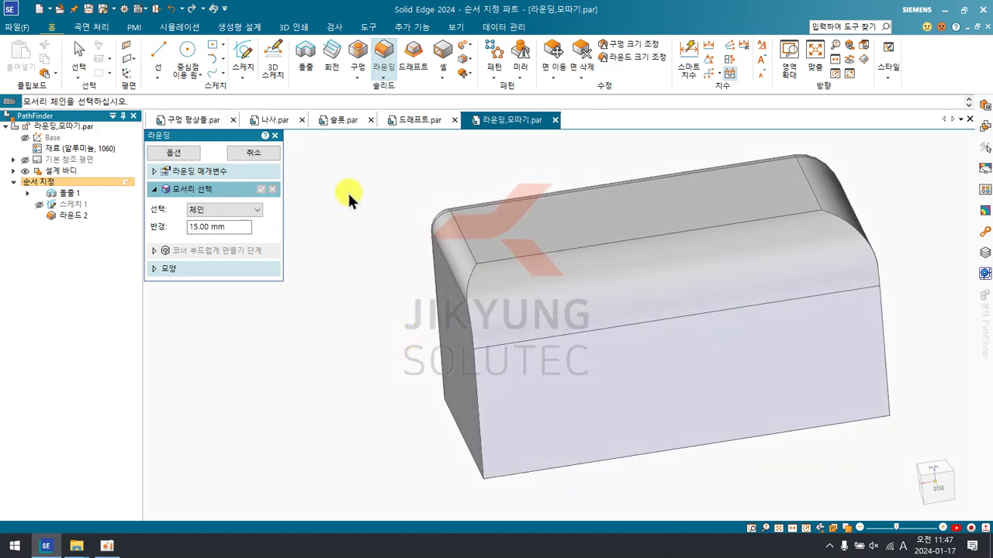
middle_drag(336, 290, 344, 328)
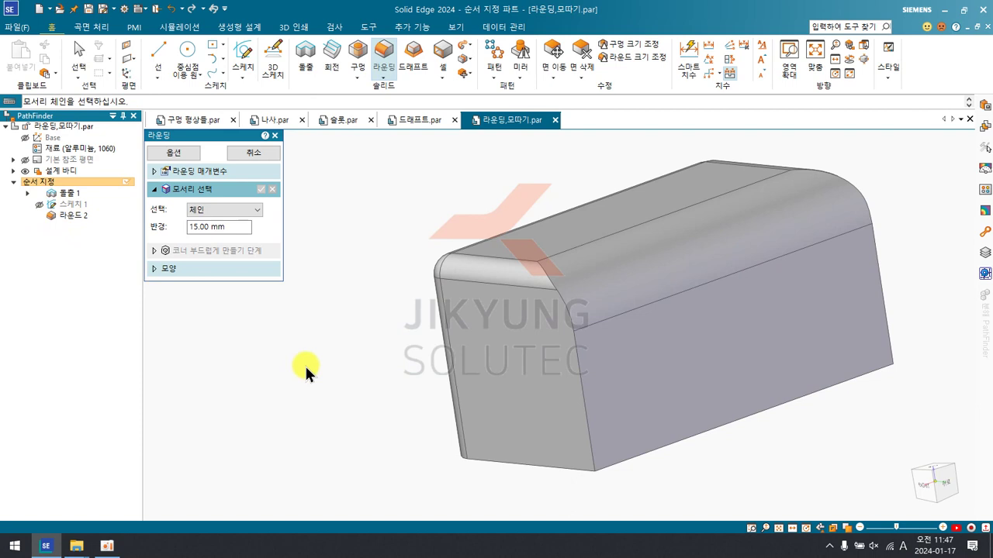
key(Escape)
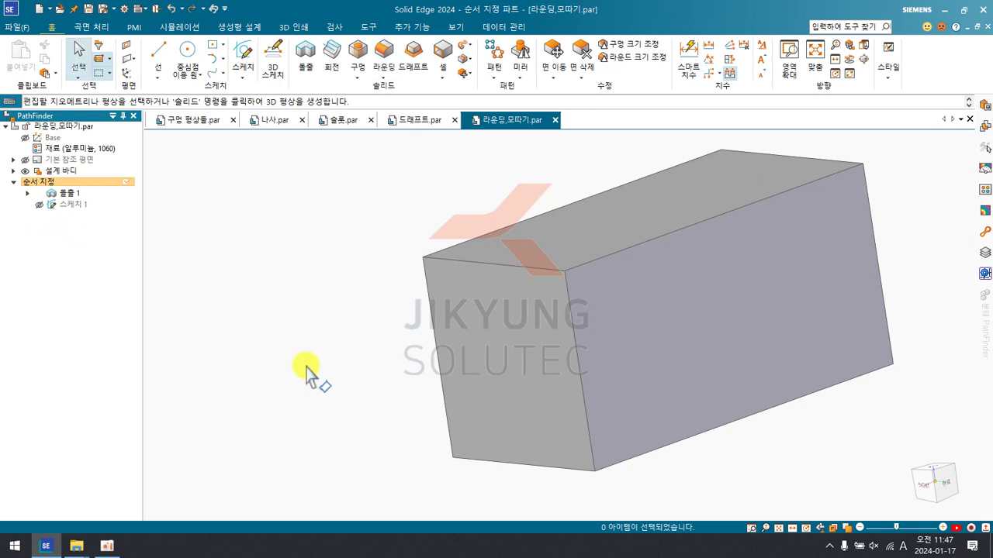
Step: Chamfer the three edges meeting at the block's front upper corner with an equal 5 mm setback and finish the feature
click(383, 77)
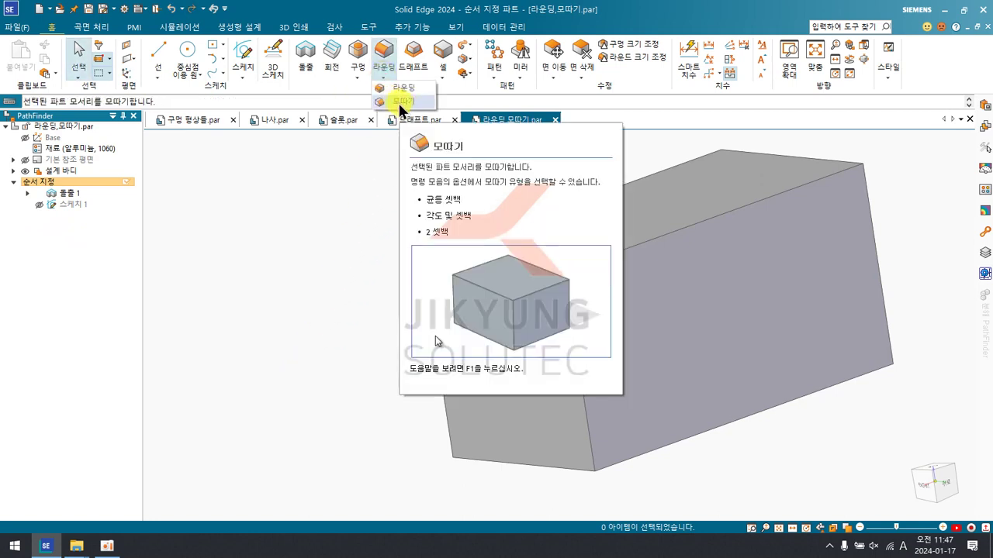
click(397, 100)
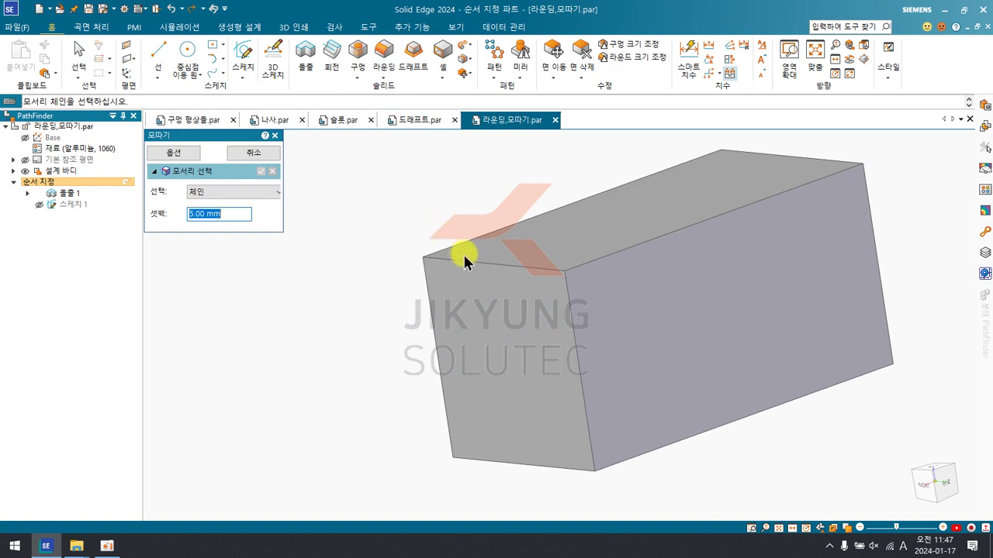
click(489, 266)
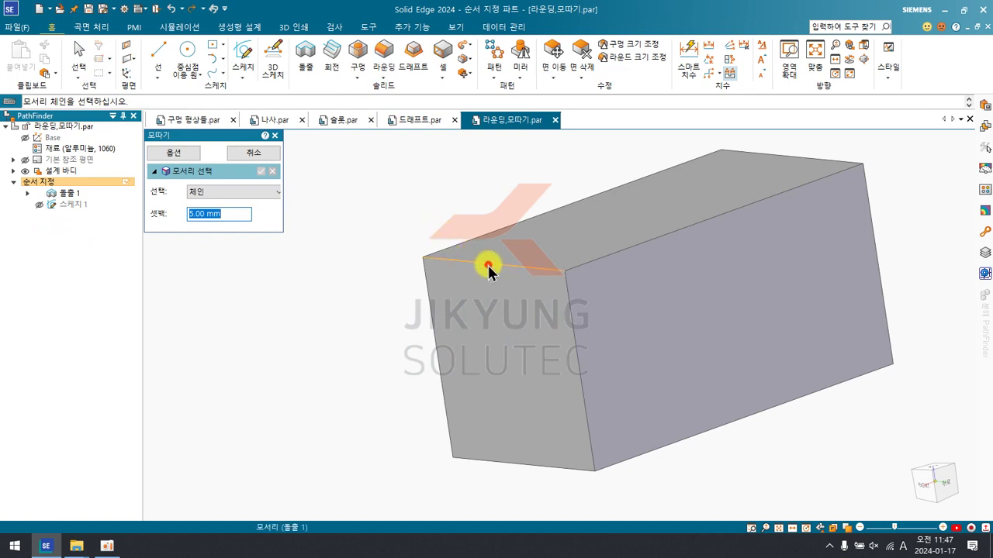
click(585, 264)
click(573, 331)
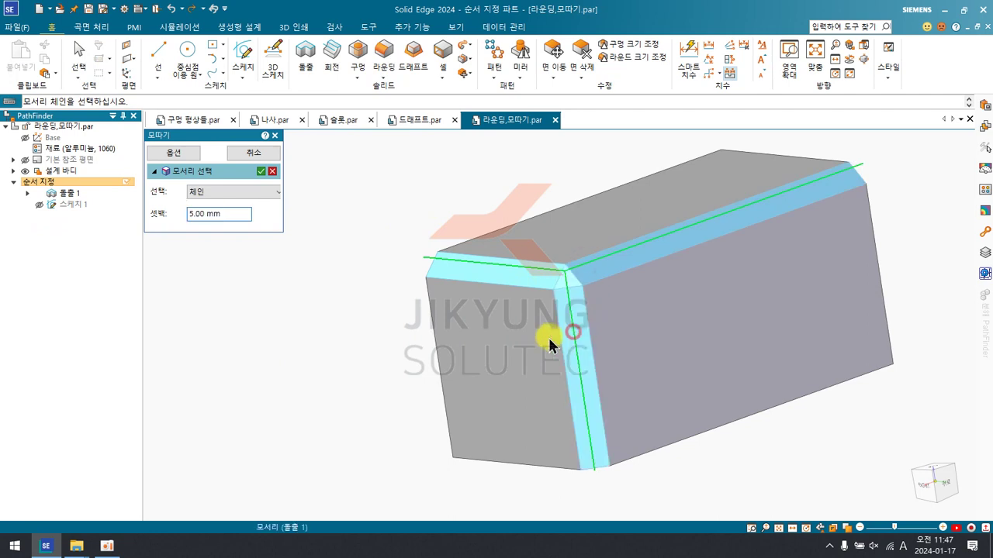
click(260, 171)
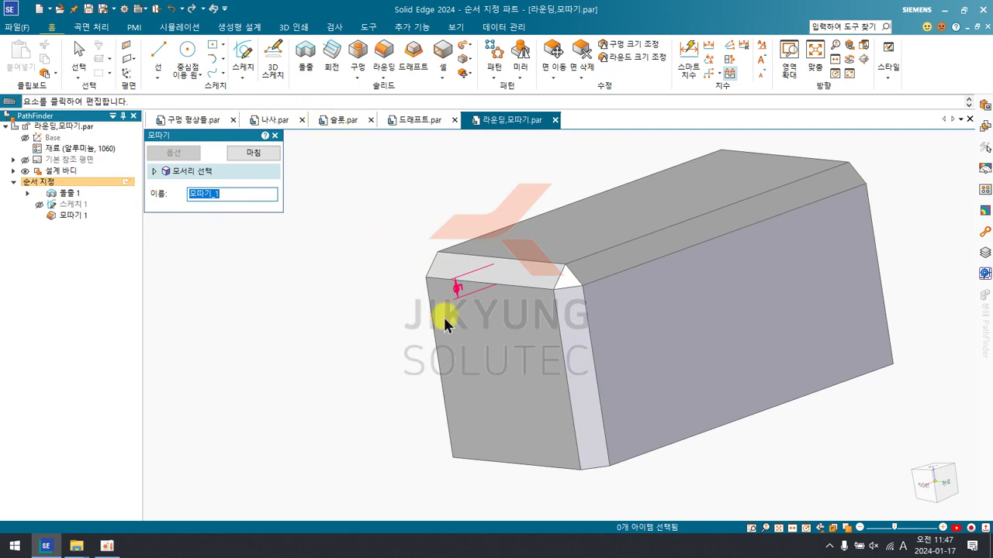
middle_drag(436, 232, 416, 215)
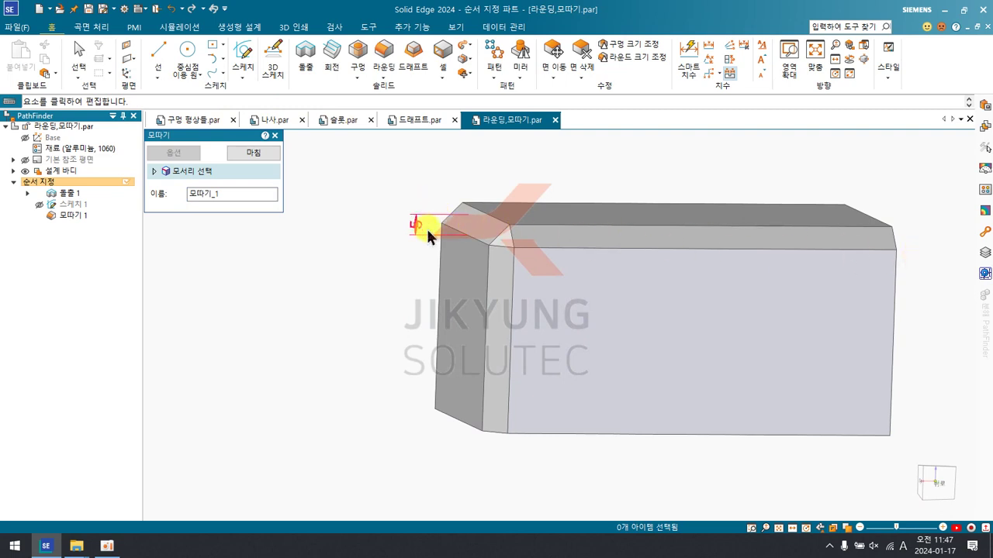
click(380, 276)
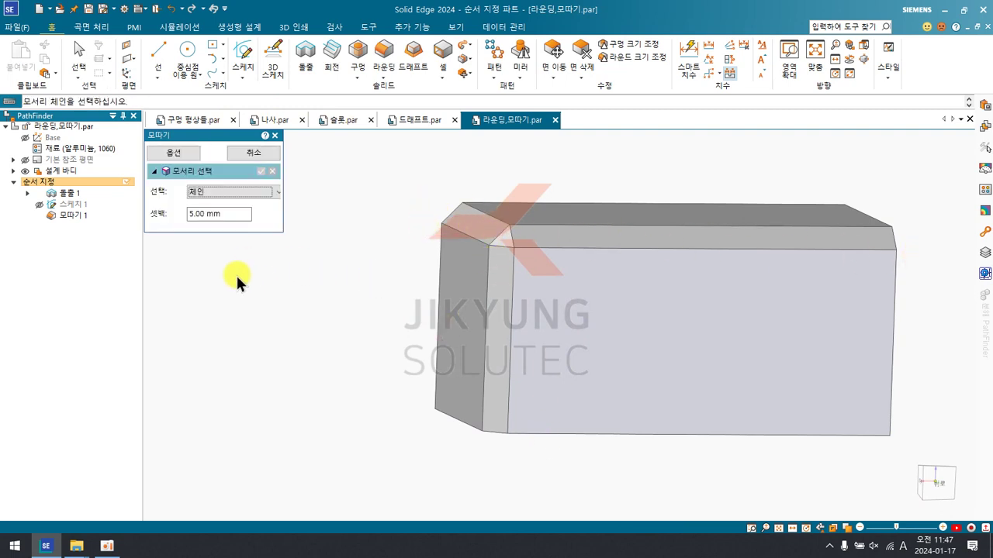
Step: Switch the new chamfer to the angle and setback type and accept the block's end face as the reference face
click(175, 155)
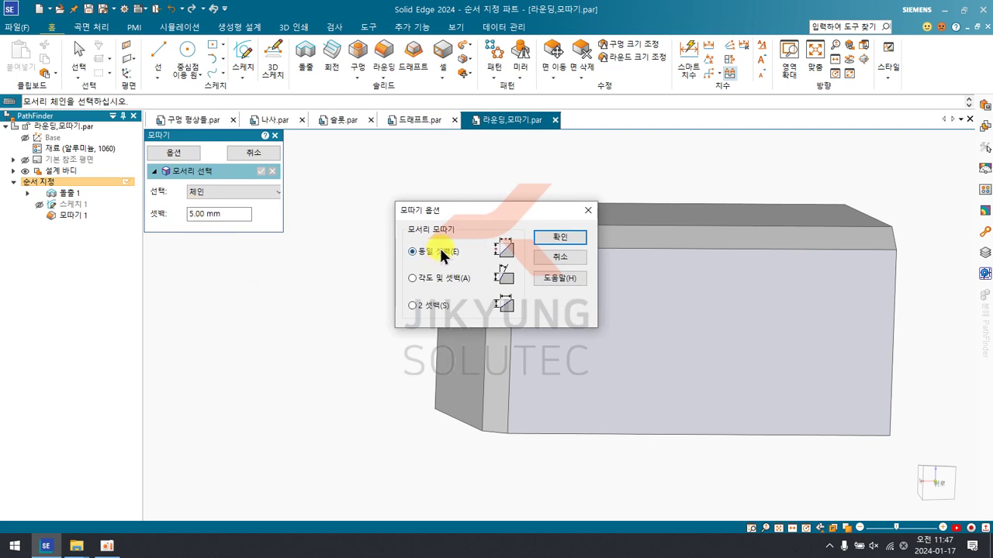
drag(508, 211, 315, 247)
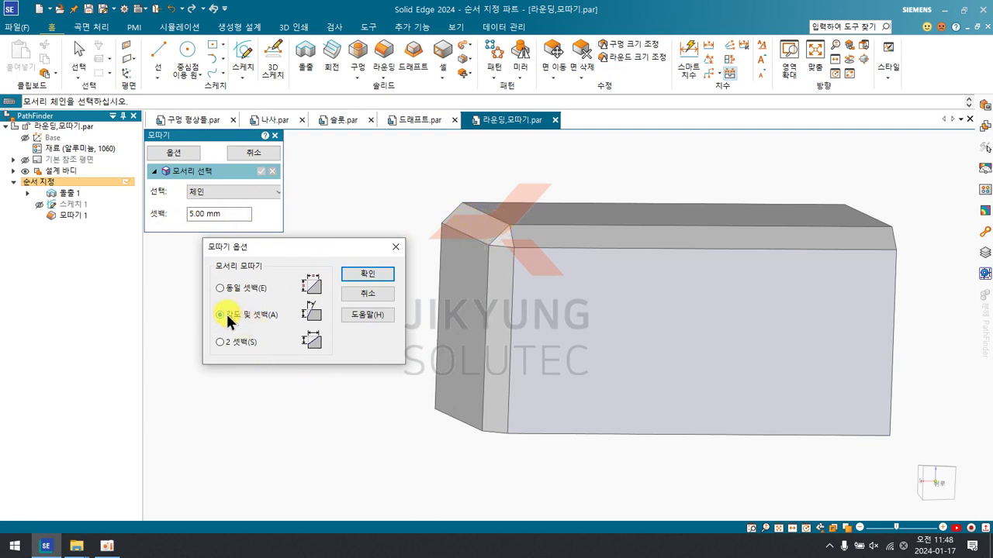
click(366, 275)
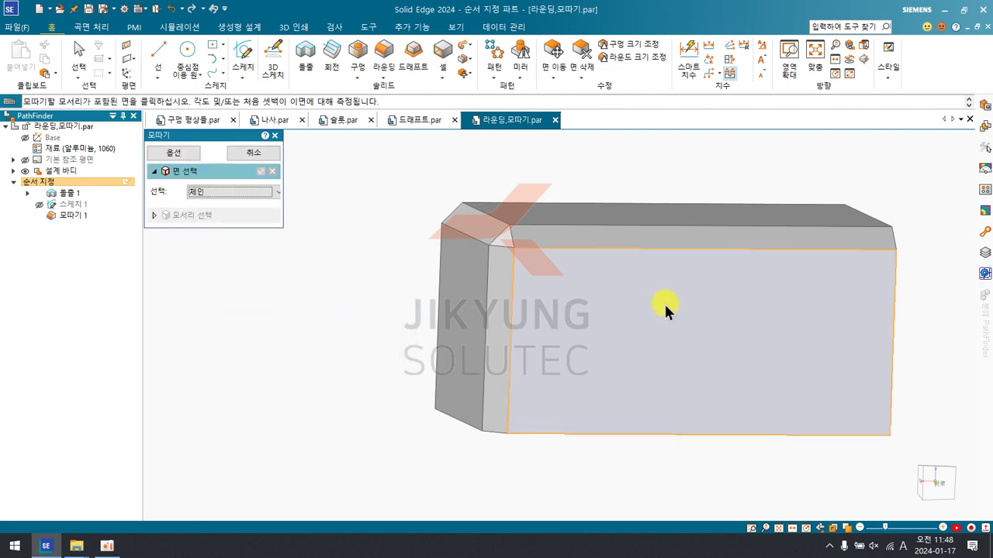
middle_drag(664, 302, 458, 276)
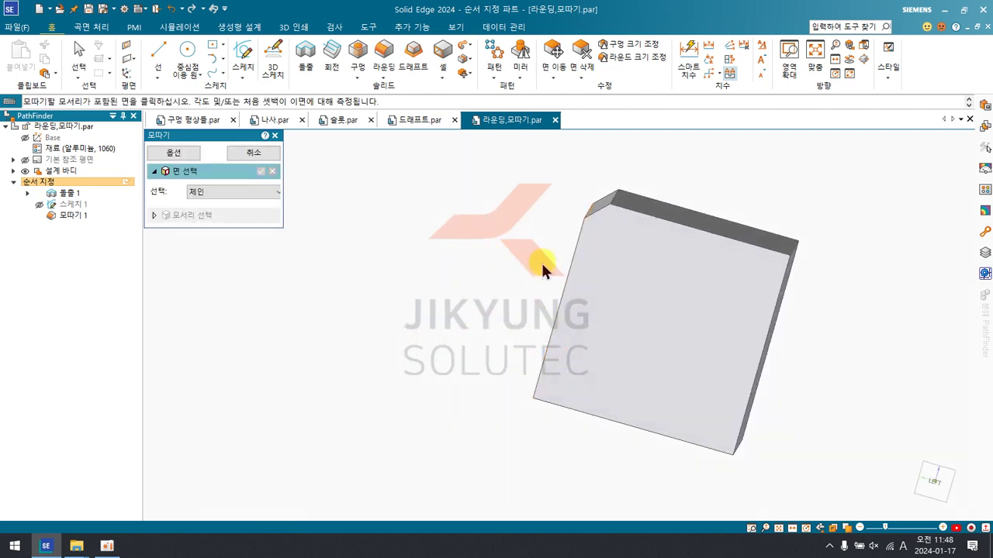
click(651, 310)
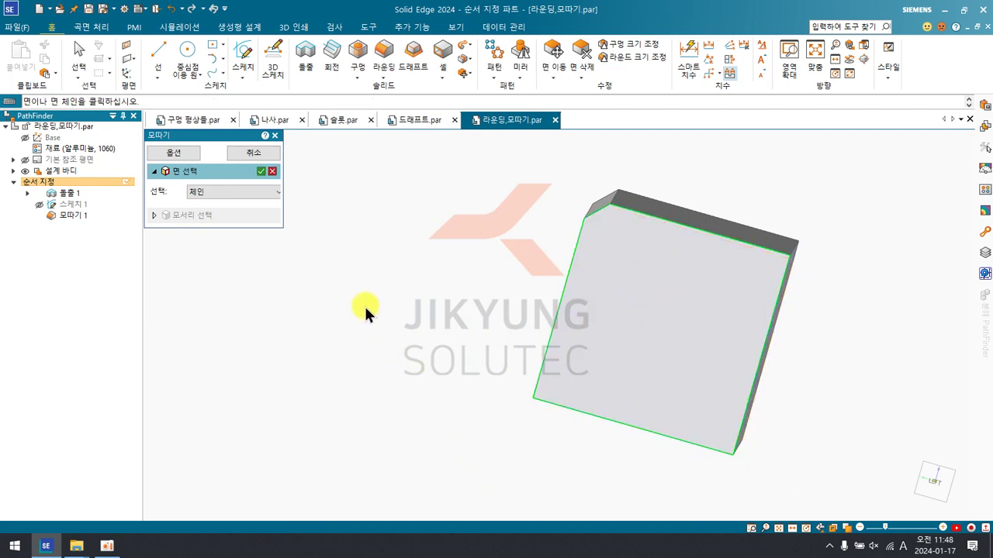
click(261, 171)
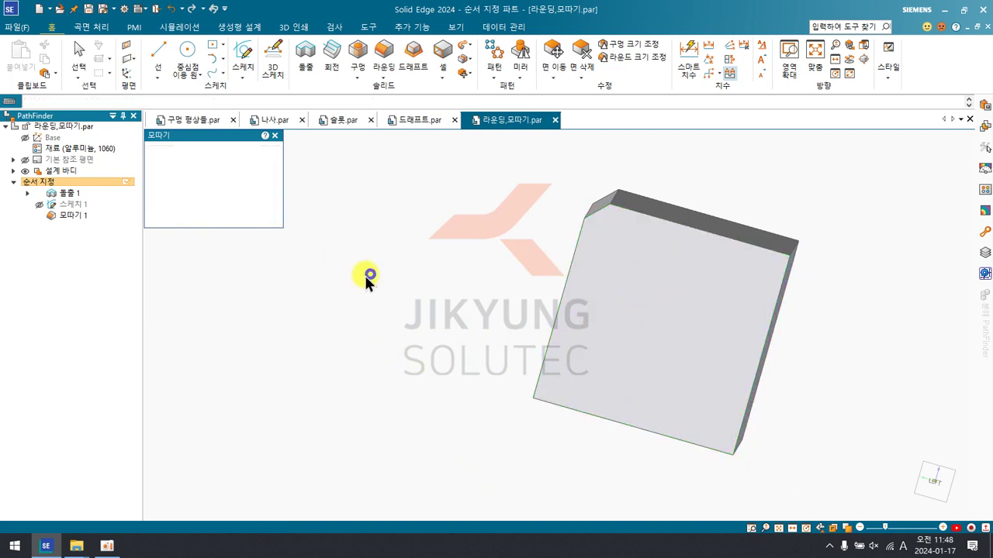
Step: Chamfer the lower edge of the selected end face with a 5 mm setback and a 60° angle
middle_drag(443, 288, 496, 275)
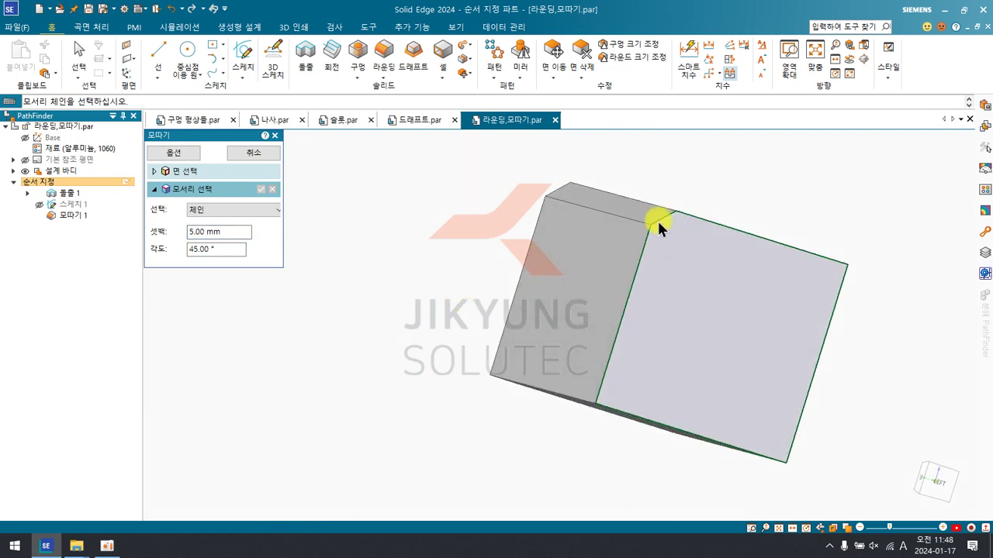
click(624, 412)
middle_drag(404, 325, 594, 349)
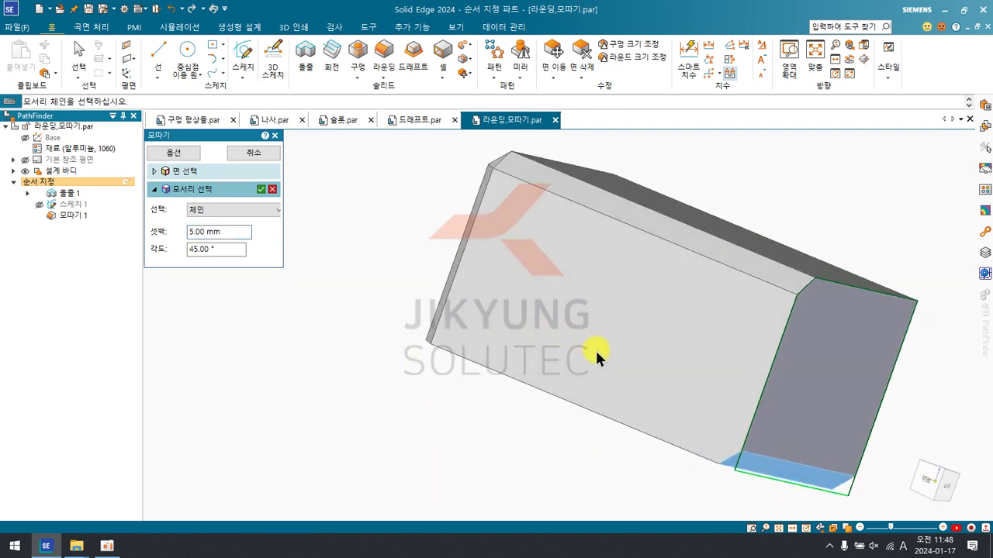
click(222, 246)
text(60)
click(261, 189)
right_click(378, 314)
middle_drag(503, 359, 572, 370)
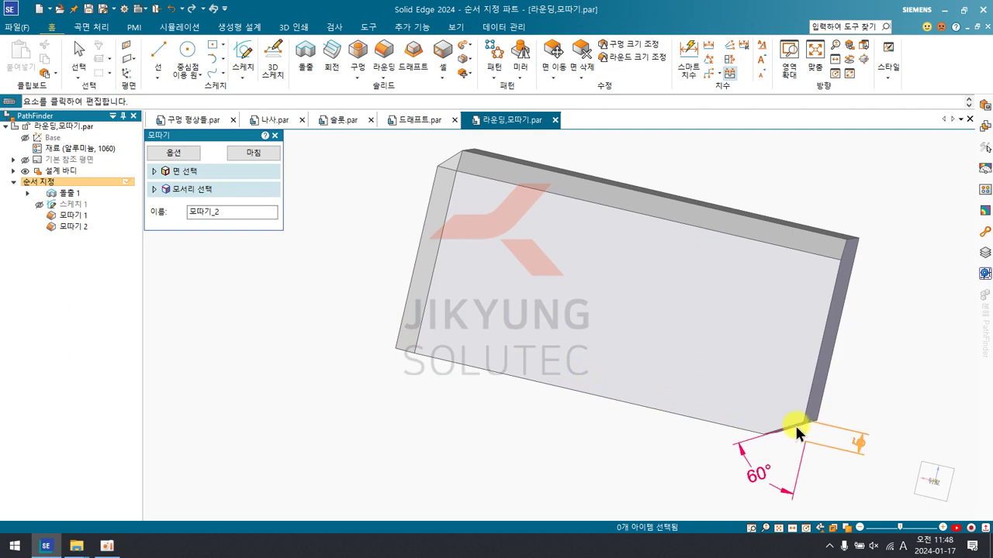
Step: Switch the next chamfer to the two-setback type and accept the large face adjoining the 60° chamfer as the reference face
middle_drag(494, 407, 554, 344)
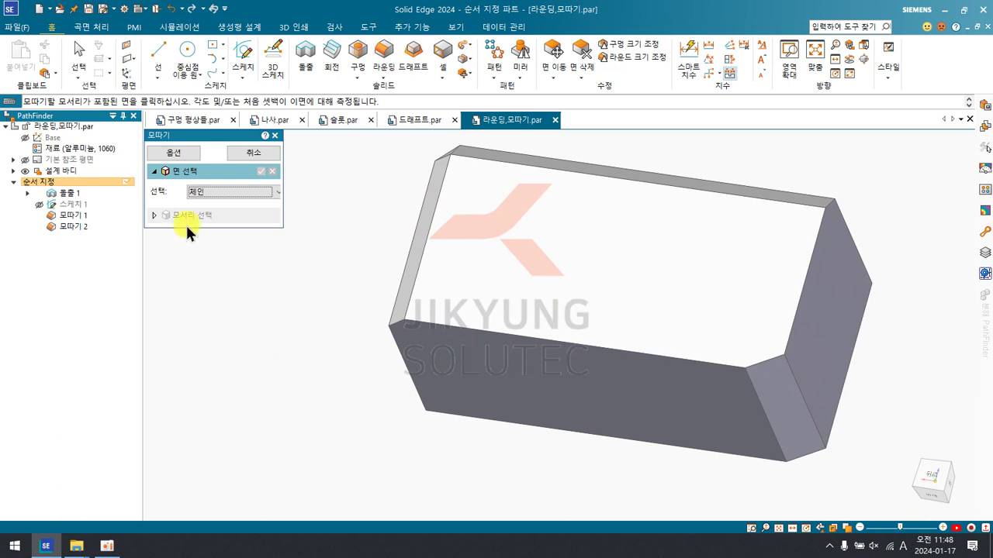
click(167, 152)
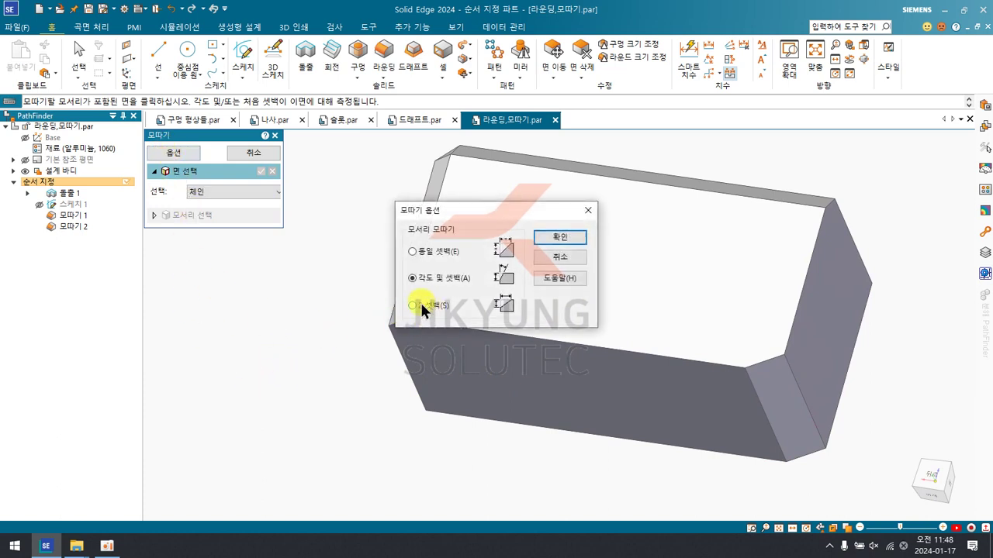
click(417, 301)
click(546, 236)
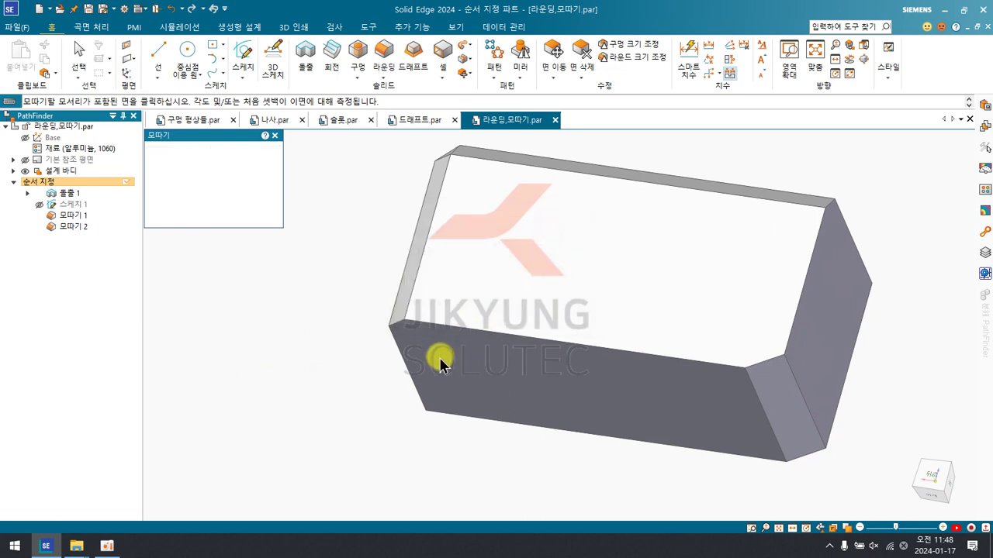
middle_drag(351, 410, 393, 275)
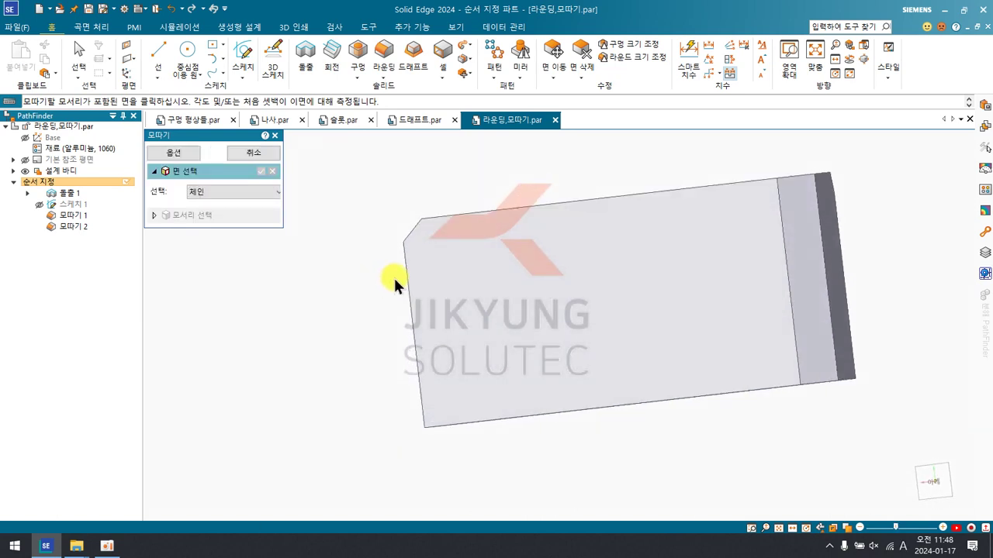
click(528, 293)
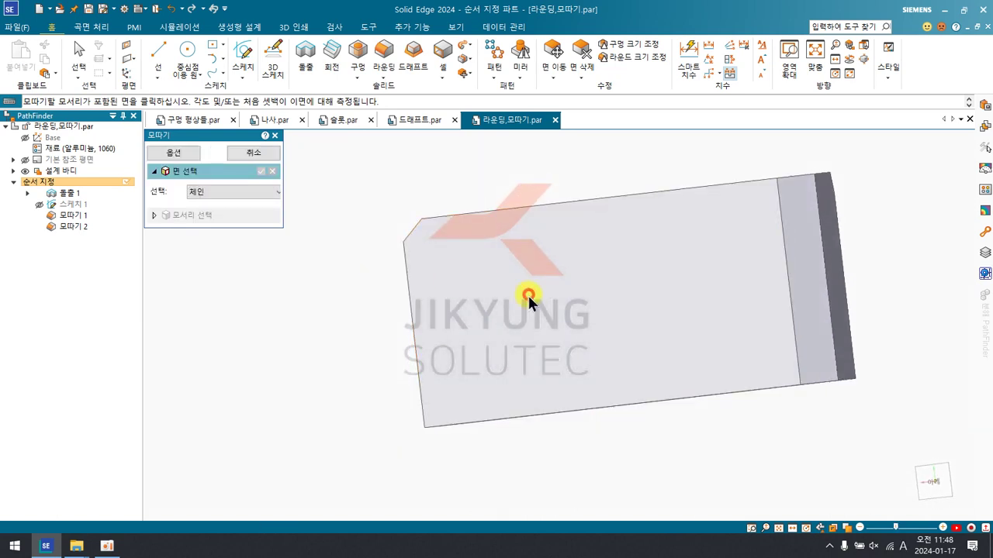
right_click(295, 267)
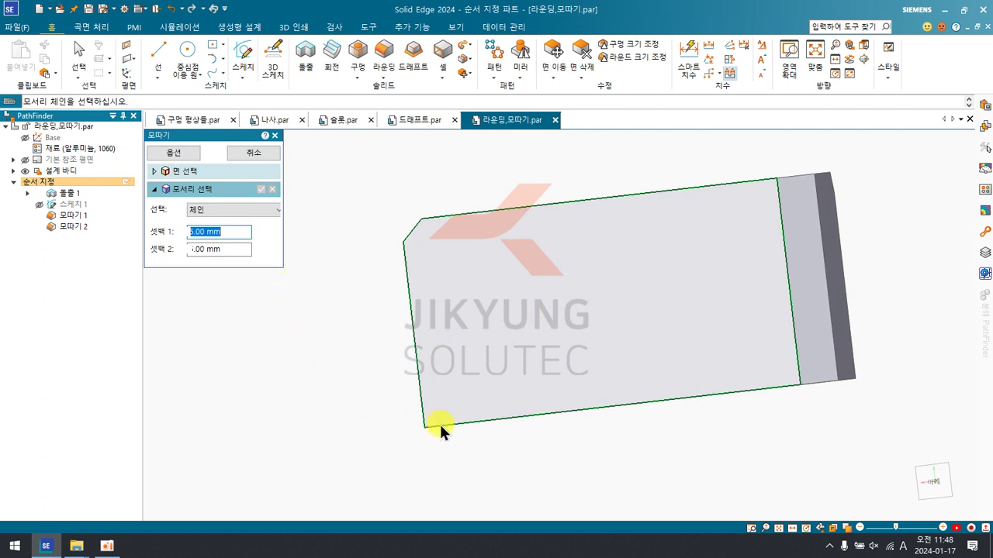
Step: Chamfer the selected face's long unchamfered edge with setback 1 of 7 mm and setback 2 of 10 mm
click(489, 423)
middle_drag(373, 238, 521, 242)
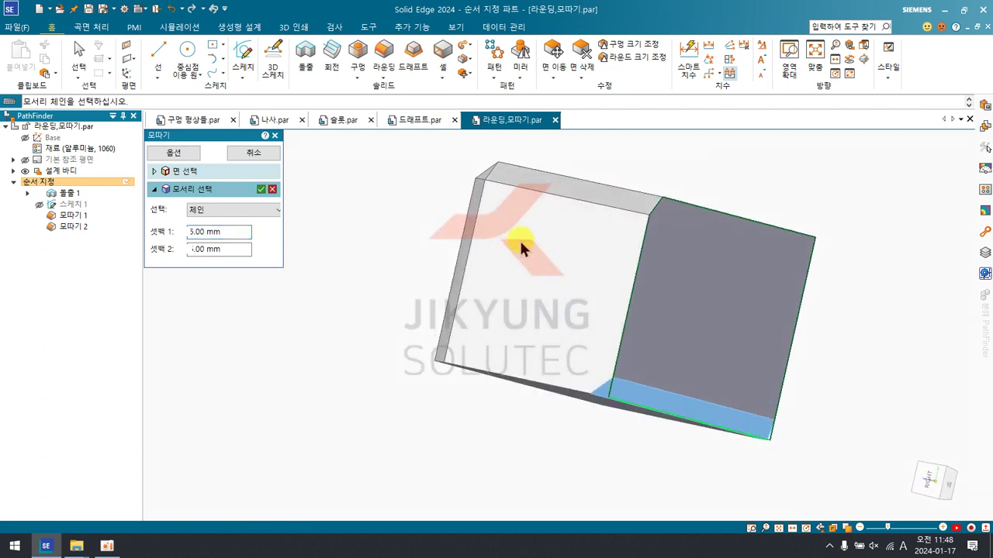
click(614, 382)
click(231, 232)
text(7)
click(222, 249)
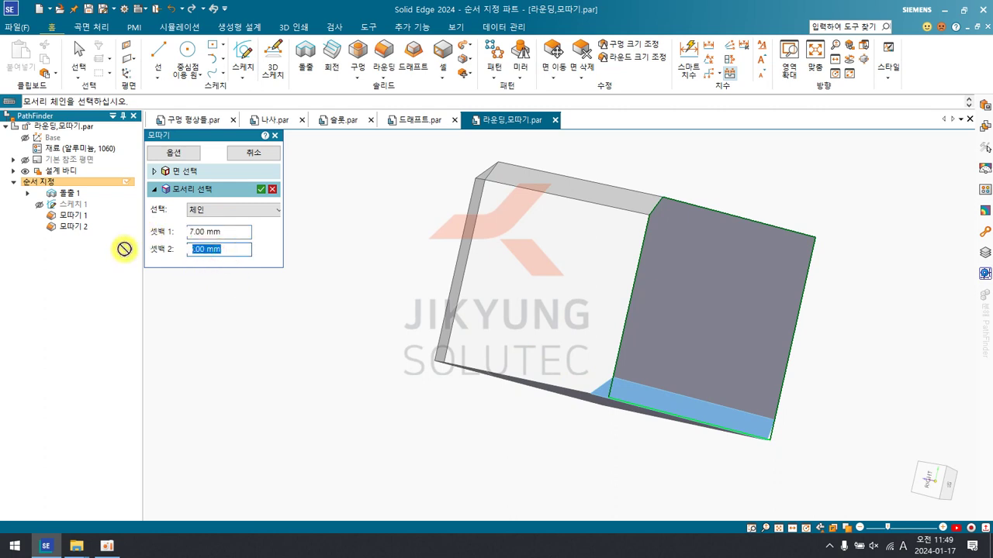
right_click(352, 280)
middle_drag(423, 238, 473, 254)
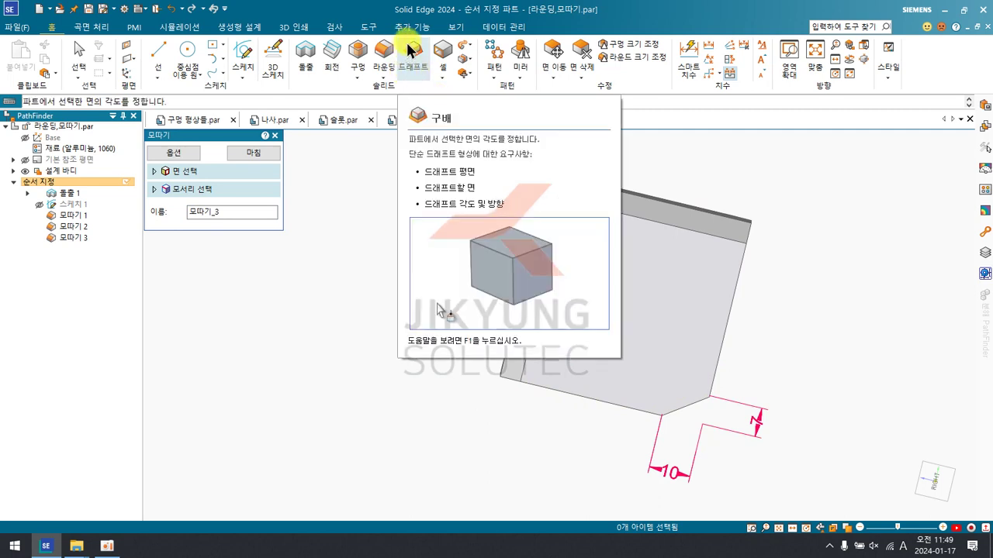
Step: Switch to 드래프트.par and start a Draft with the part's top face as the draft plane
click(418, 122)
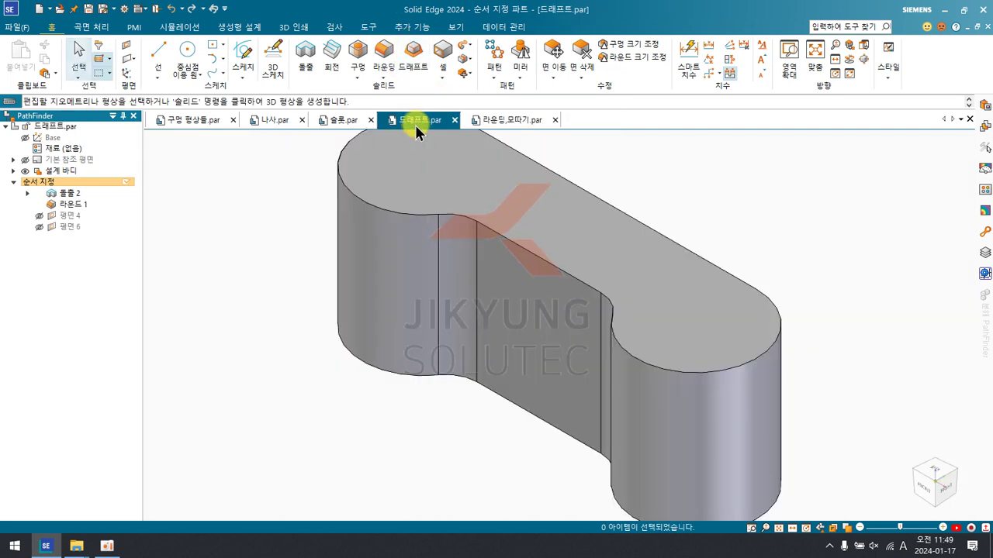
scroll(334, 349, down, 1)
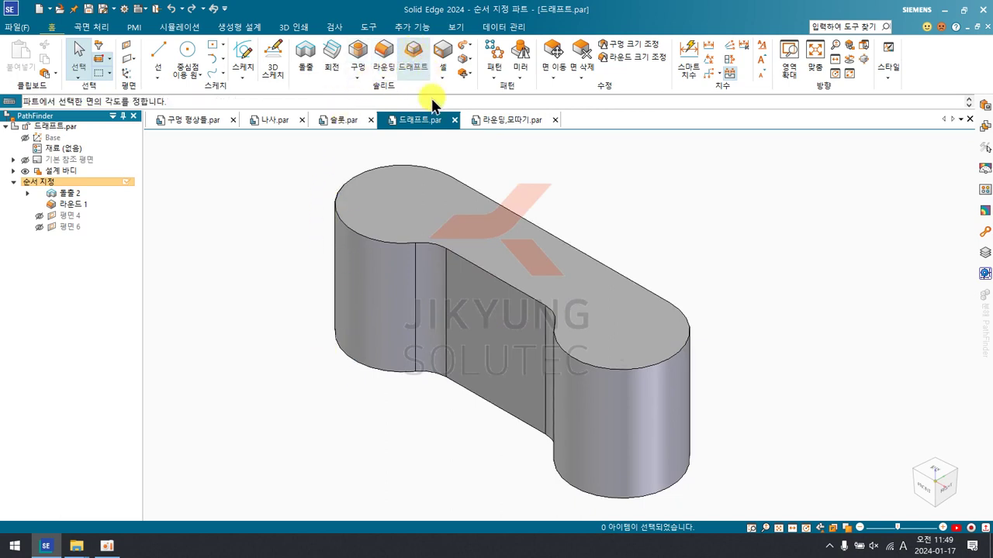
click(266, 234)
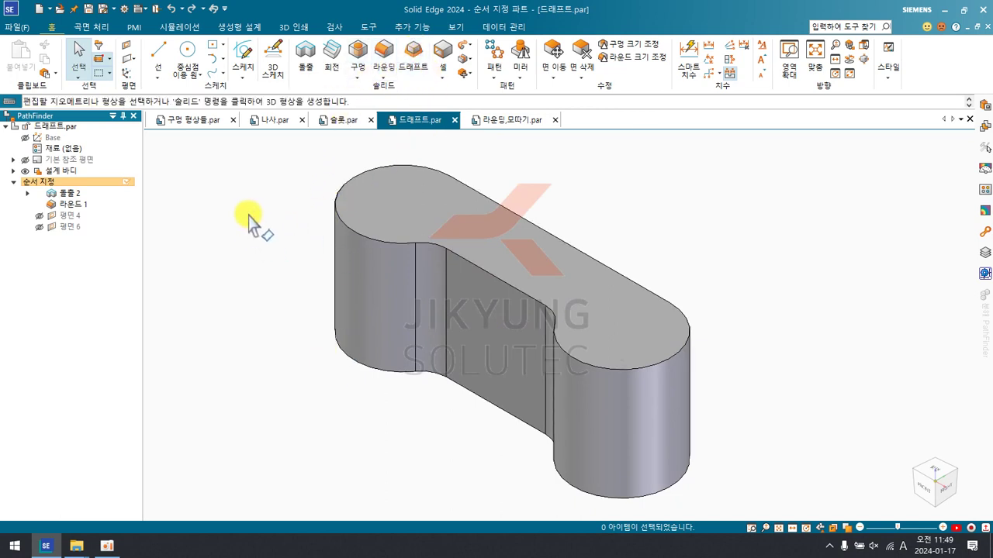
click(418, 56)
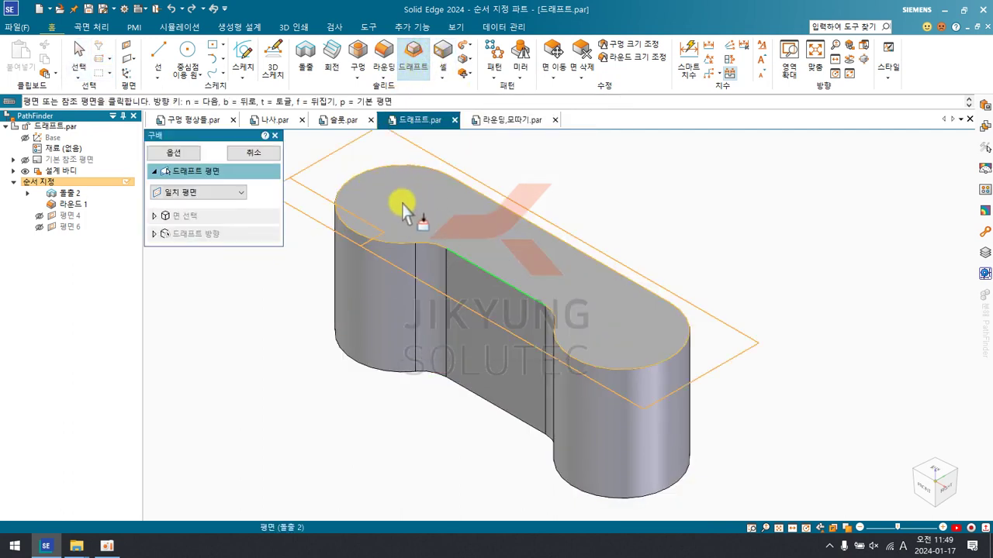
click(453, 215)
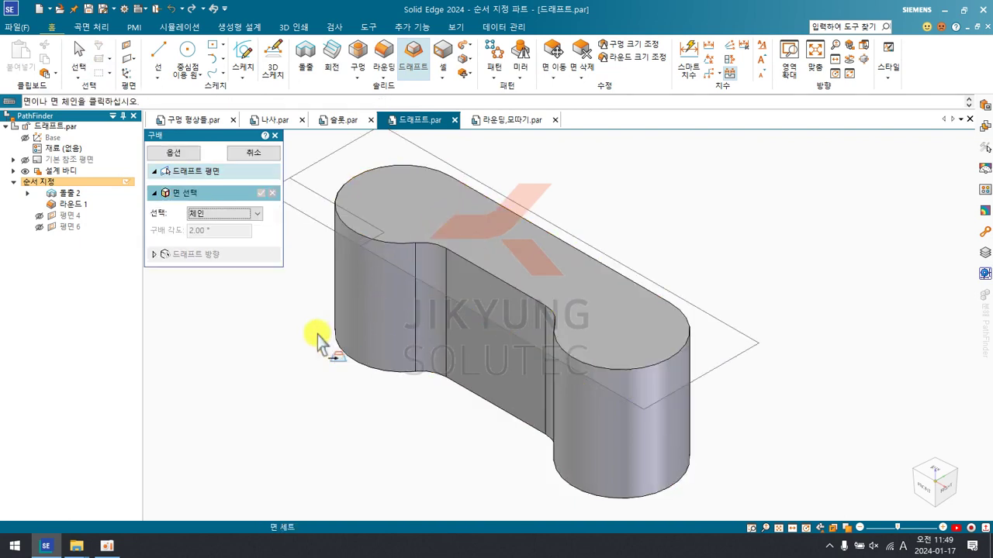
Step: Select the chain of all side faces for the draft and accept a draft angle of 10°
click(381, 323)
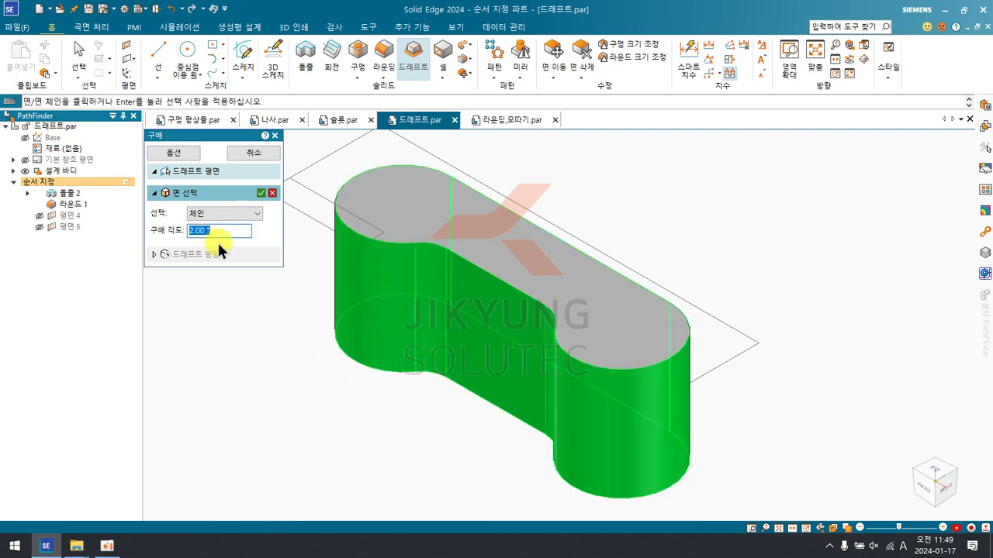
click(261, 192)
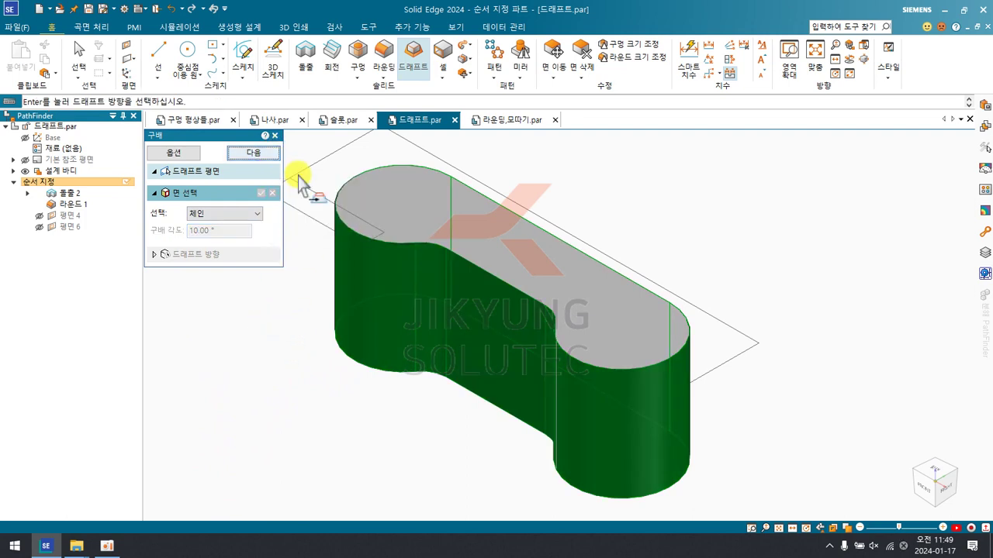
key(Return)
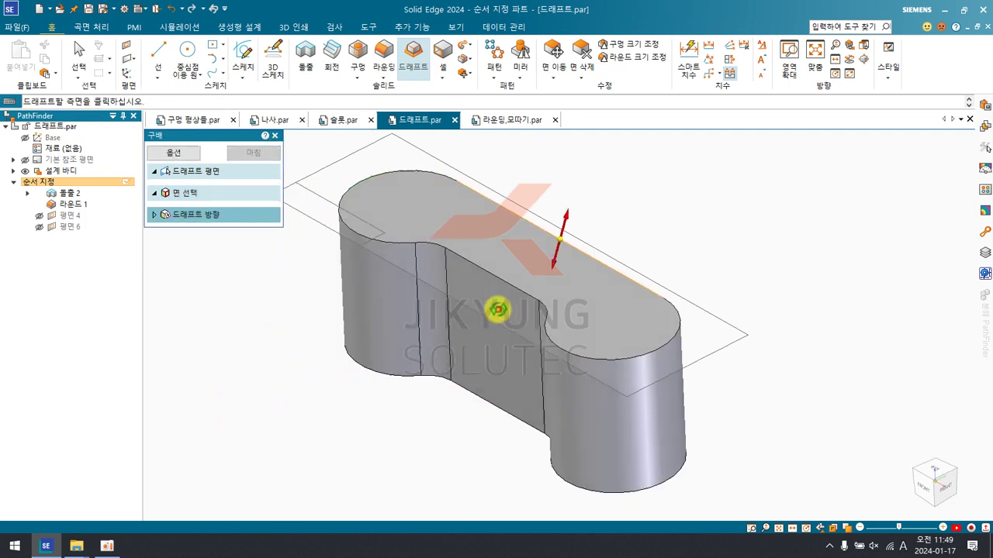
Step: Set the draft direction so that the side faces taper inward below the top face
middle_drag(497, 308, 403, 280)
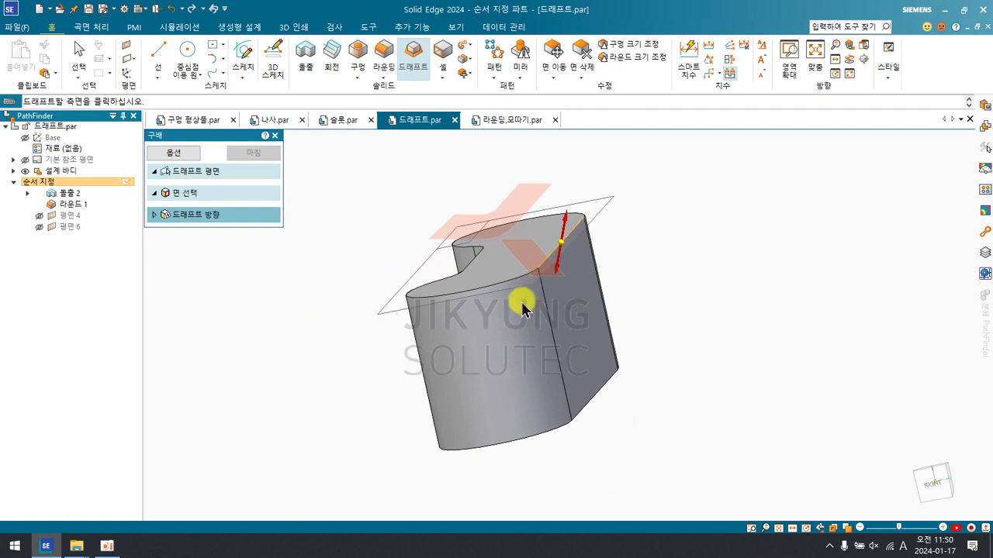
middle_drag(512, 307, 538, 308)
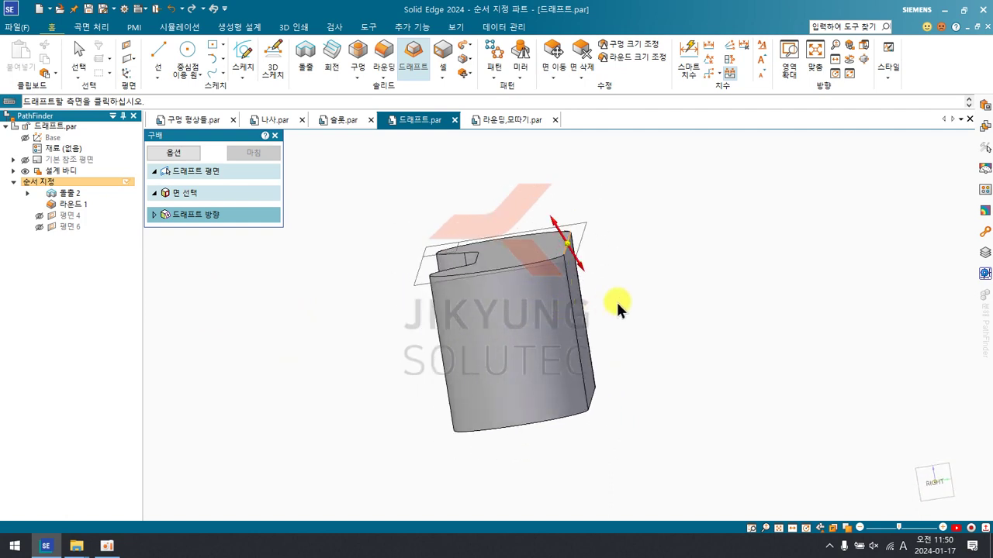
click(500, 342)
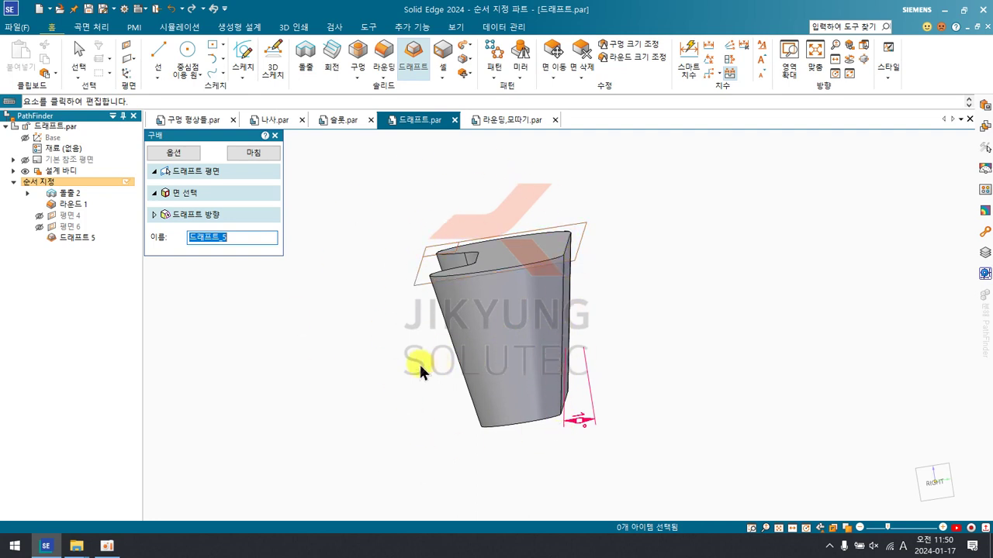
Step: Redefine the draft direction so that the side faces flare outward below the top face, and finish the Draft command
click(181, 214)
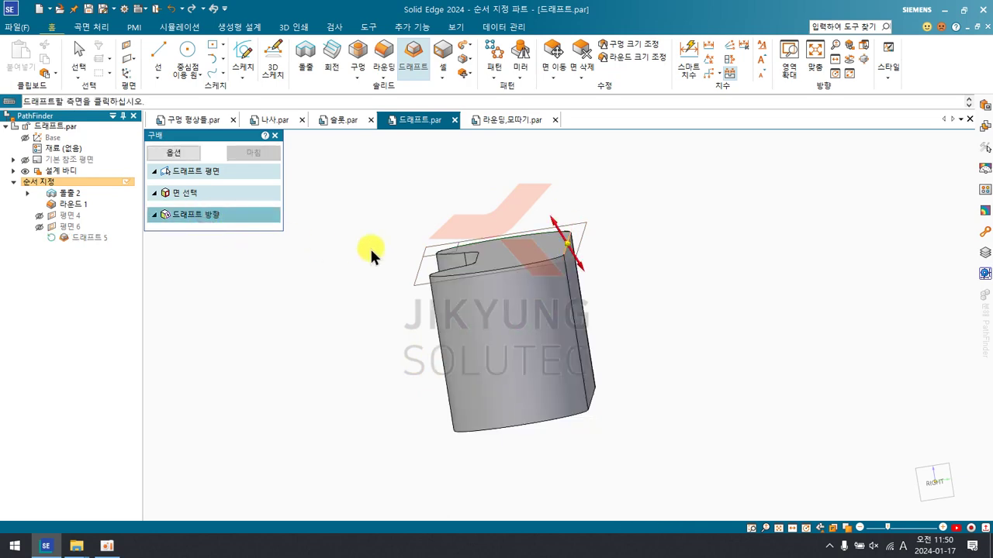
click(657, 264)
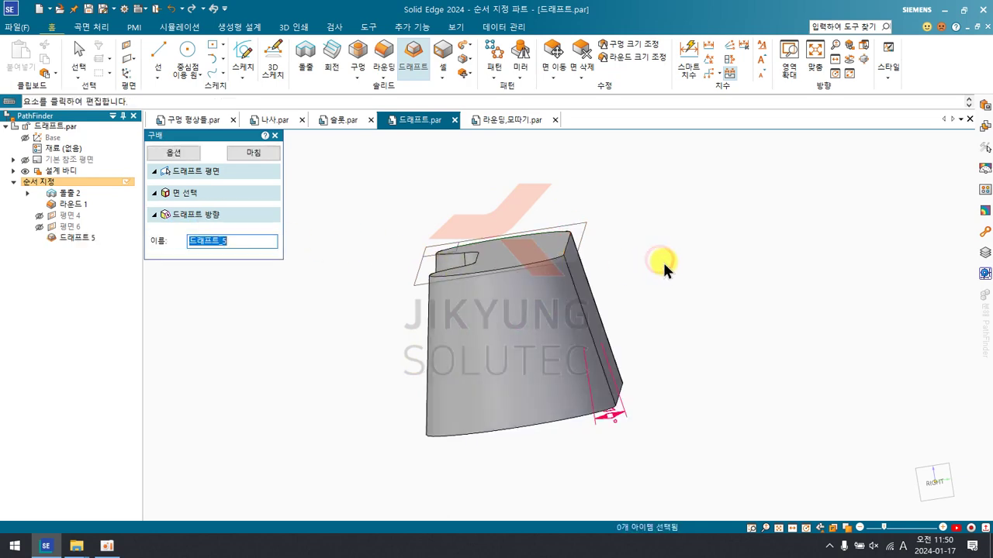
middle_drag(508, 224, 370, 252)
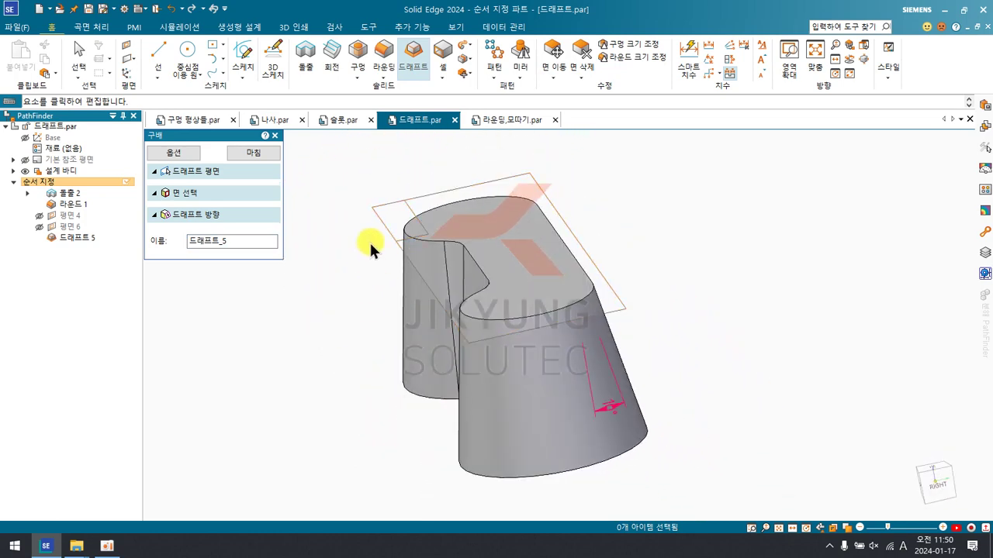
key(Escape)
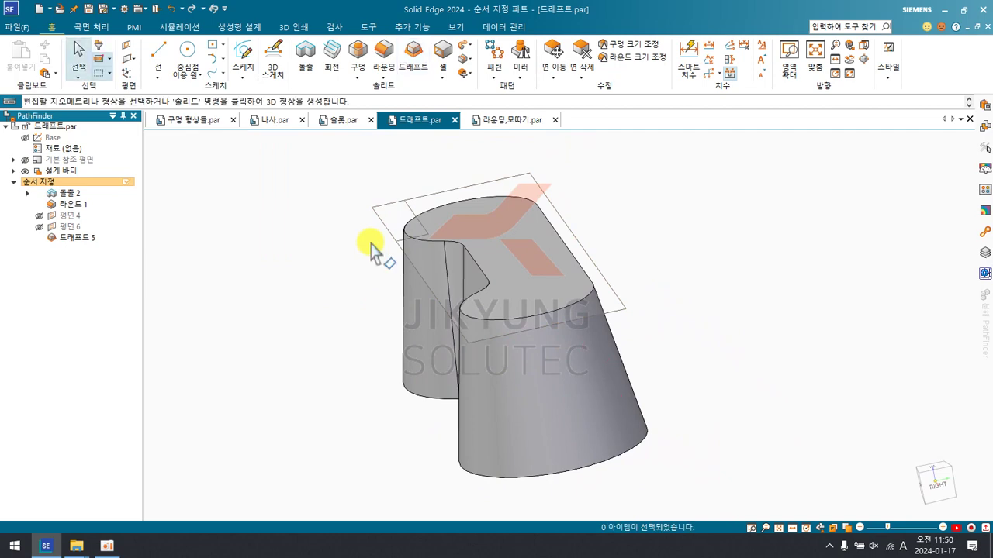